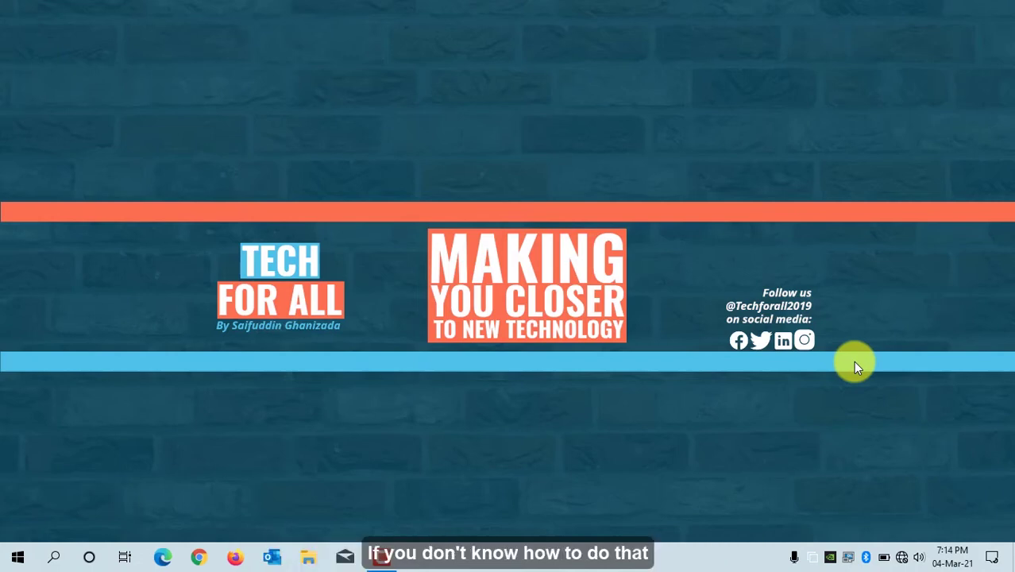
Open Network Connections with ncpa.cpl and bring up the Ethernet adapter's status
key(super+r)
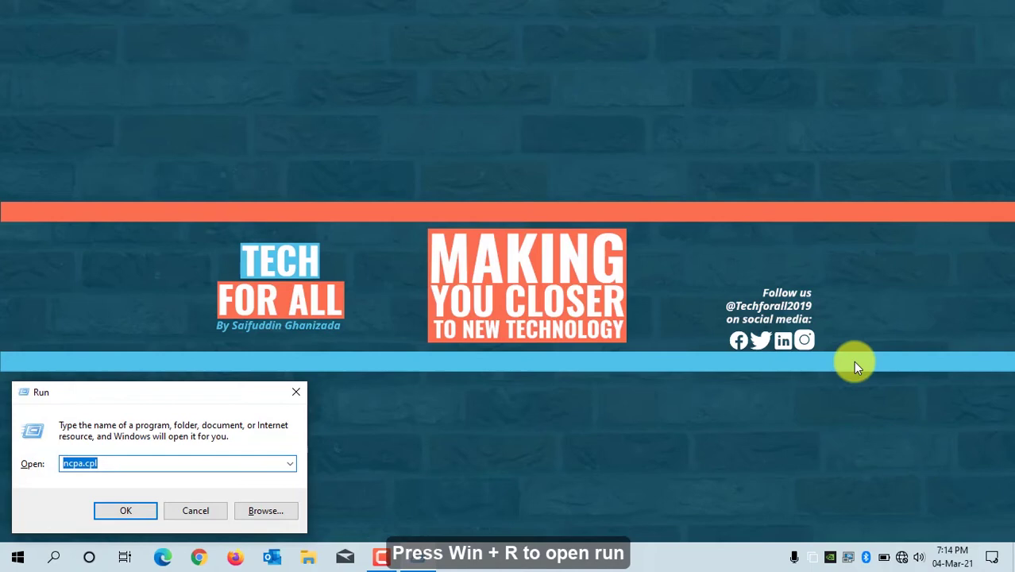
text(n)
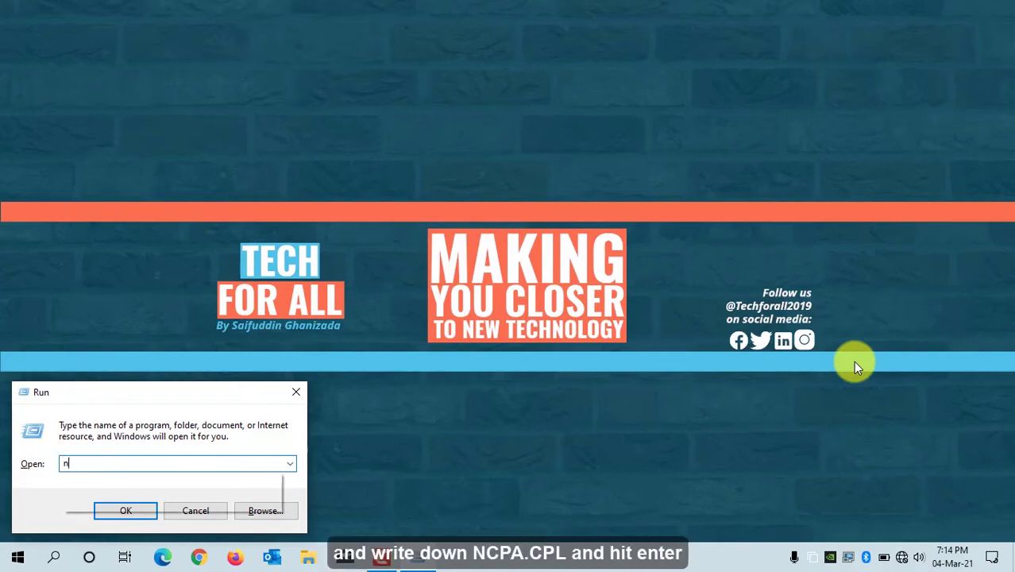
text(cpa.cpl)
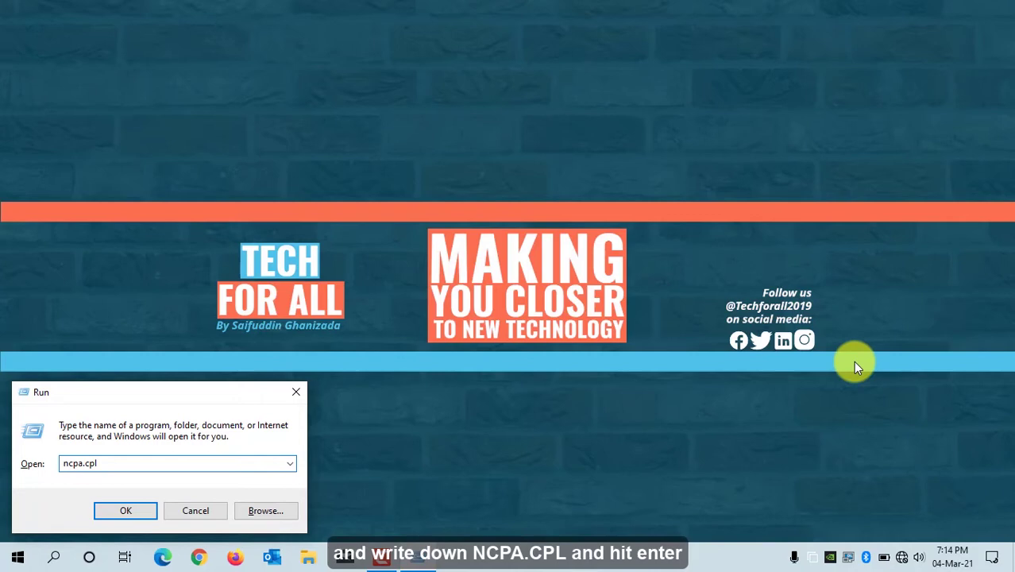
key(Return)
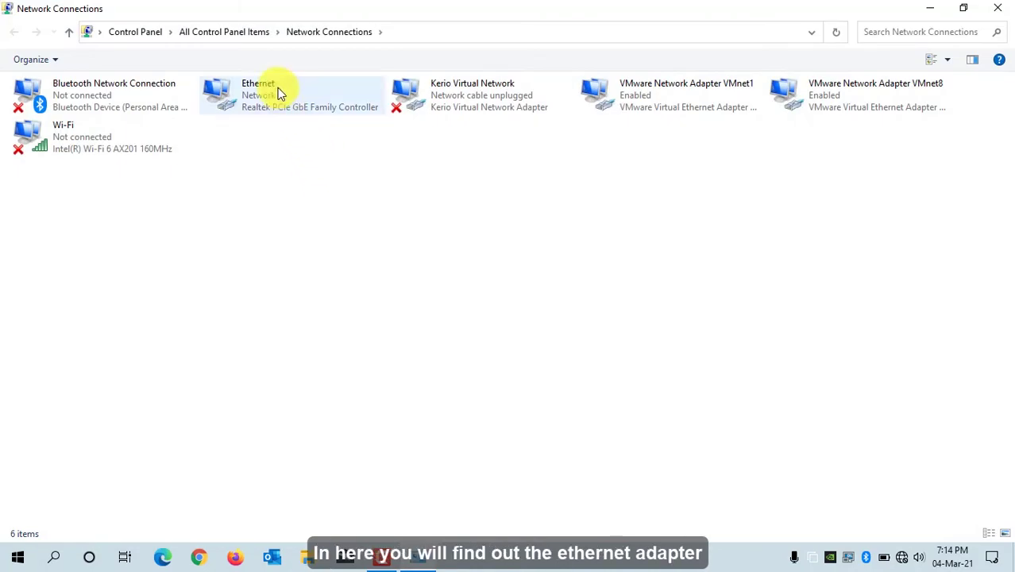
click(280, 97)
right_click(279, 96)
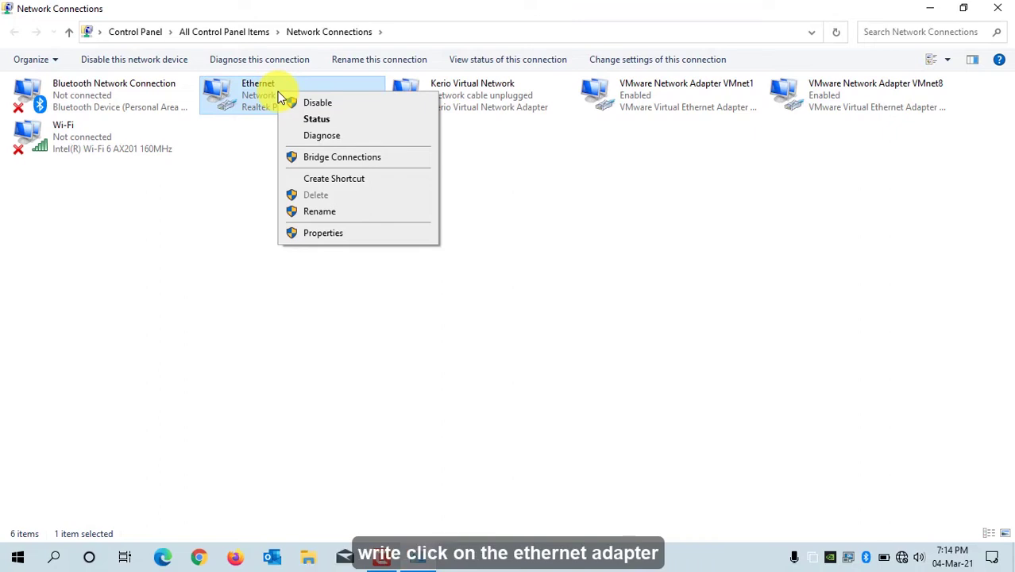
click(317, 123)
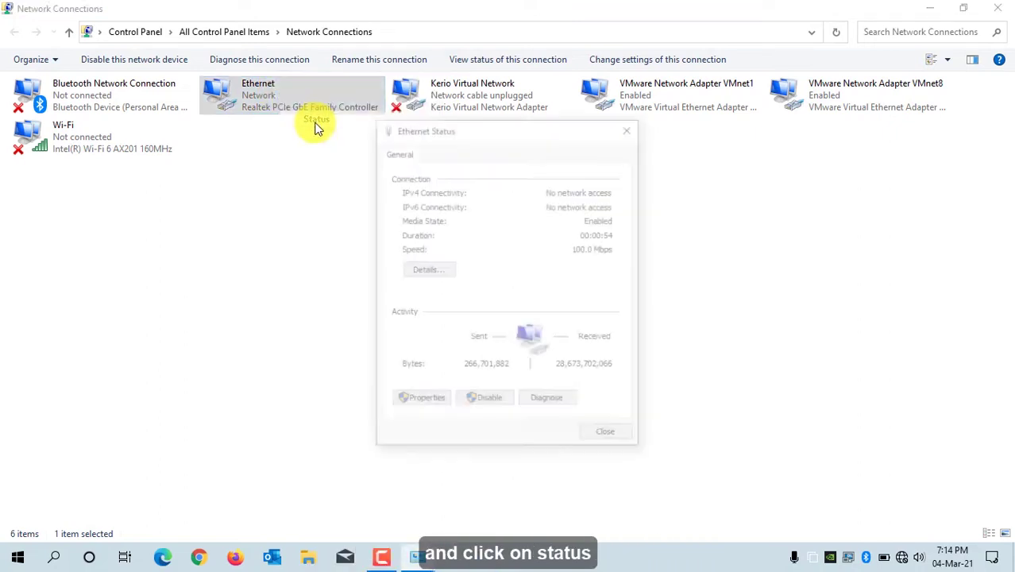
View the Ethernet details (IPv4 192.168.0.100, gateway 192.168.0.1), then launch Firefox
click(430, 272)
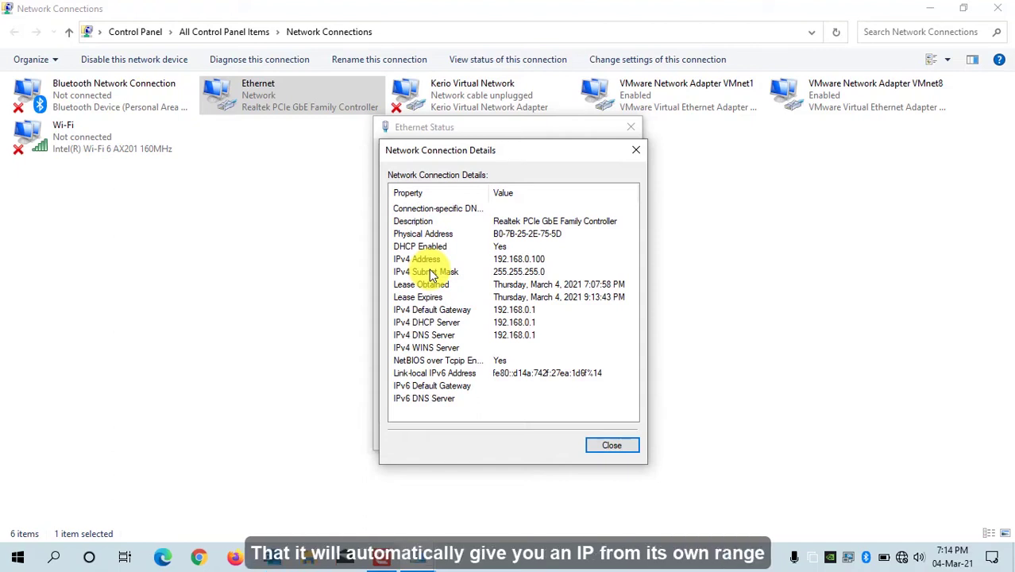
click(511, 260)
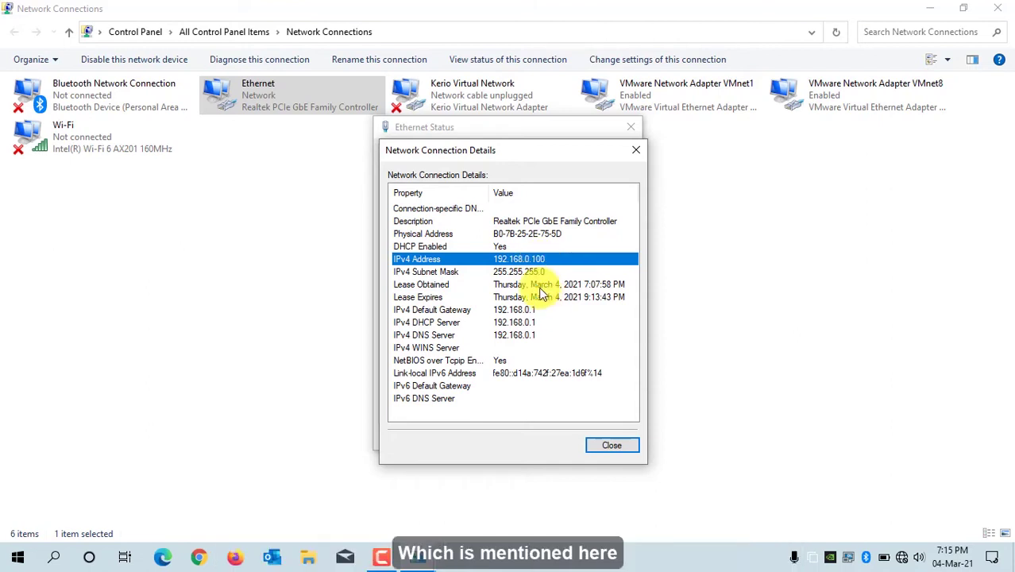
click(531, 334)
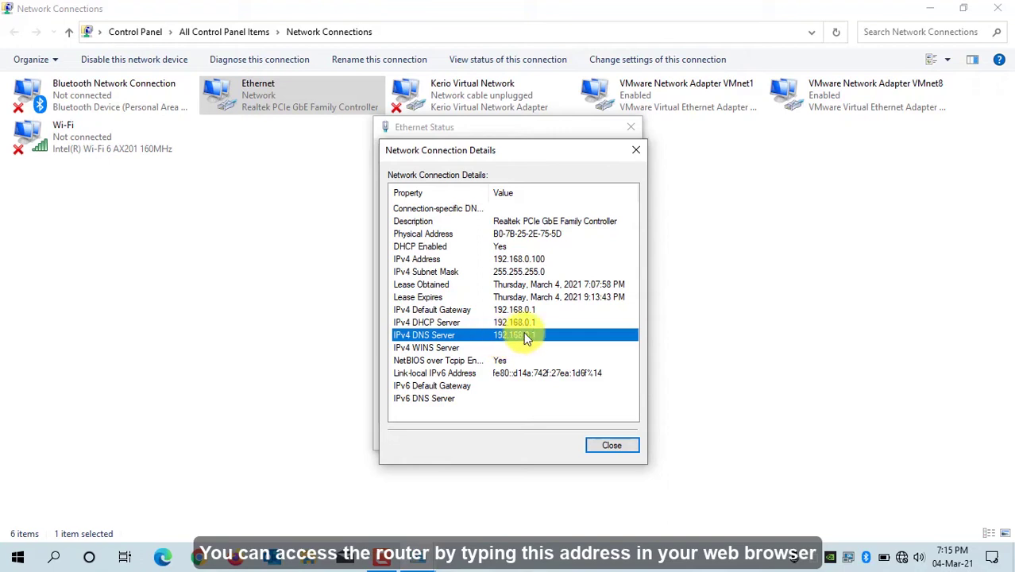
click(280, 477)
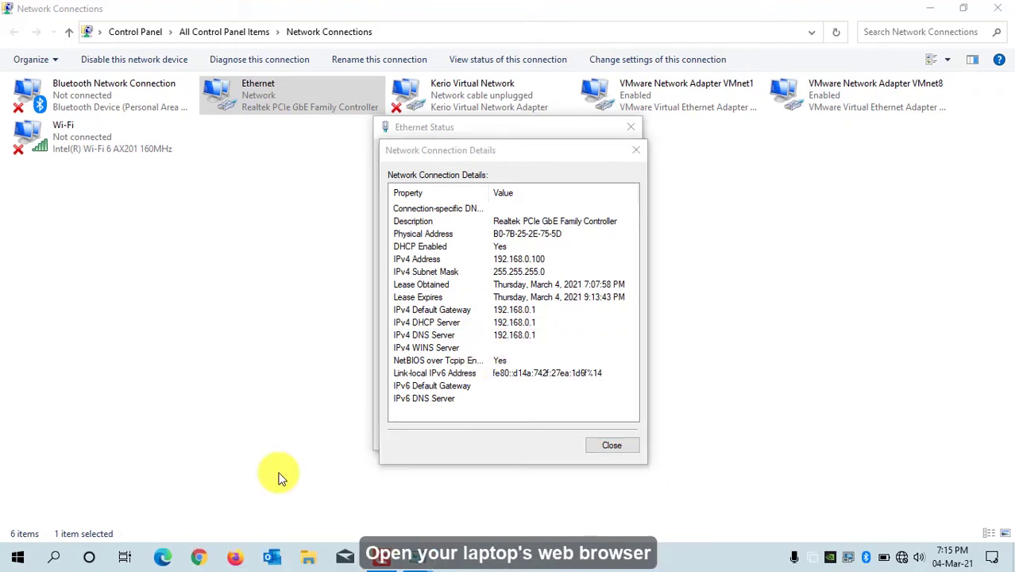
click(237, 556)
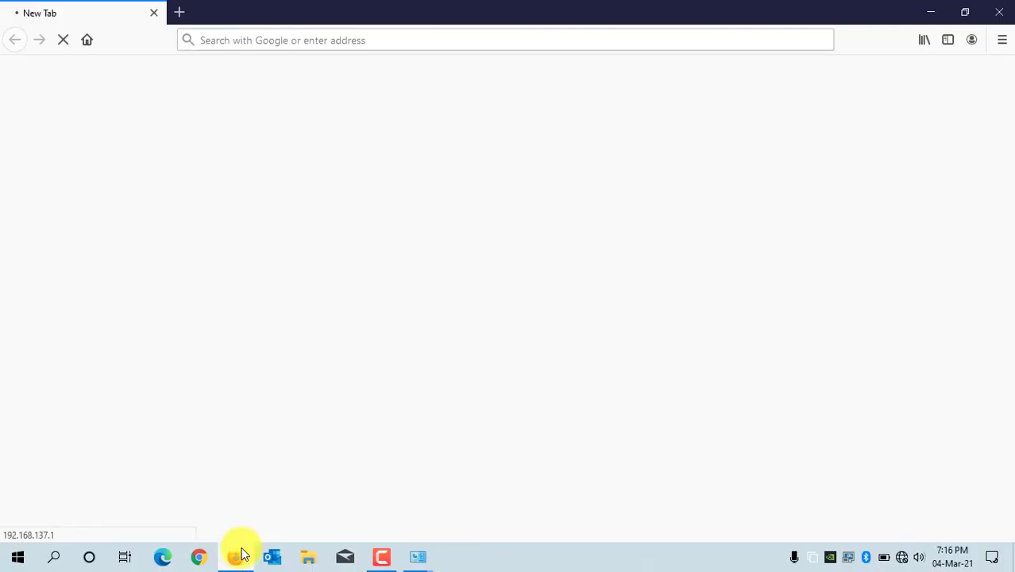
Load the router's web interface at 192.168.0.1 in Firefox
click(281, 41)
text(192)
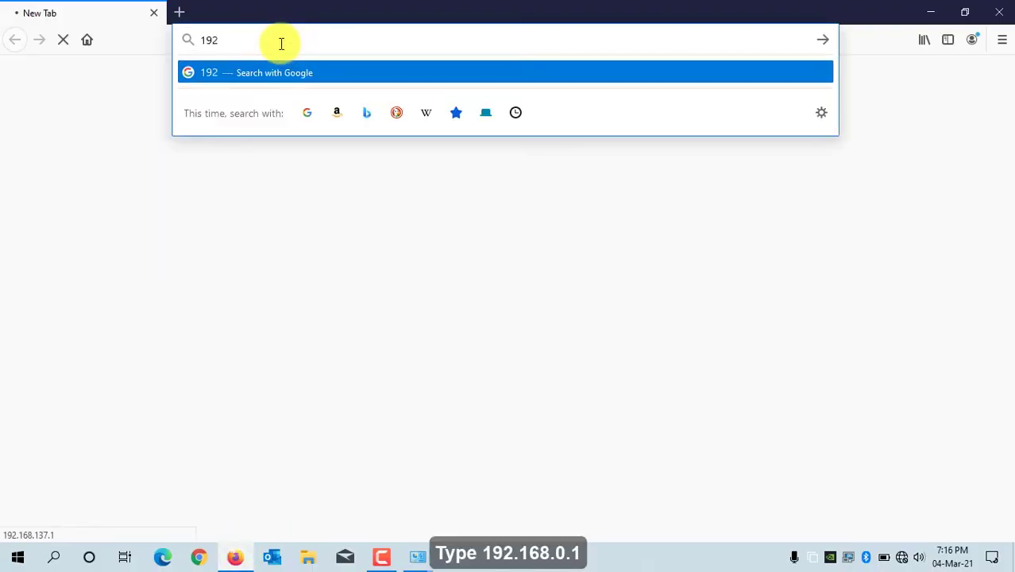
text(.168.0)
text(.168.137.1:4050)
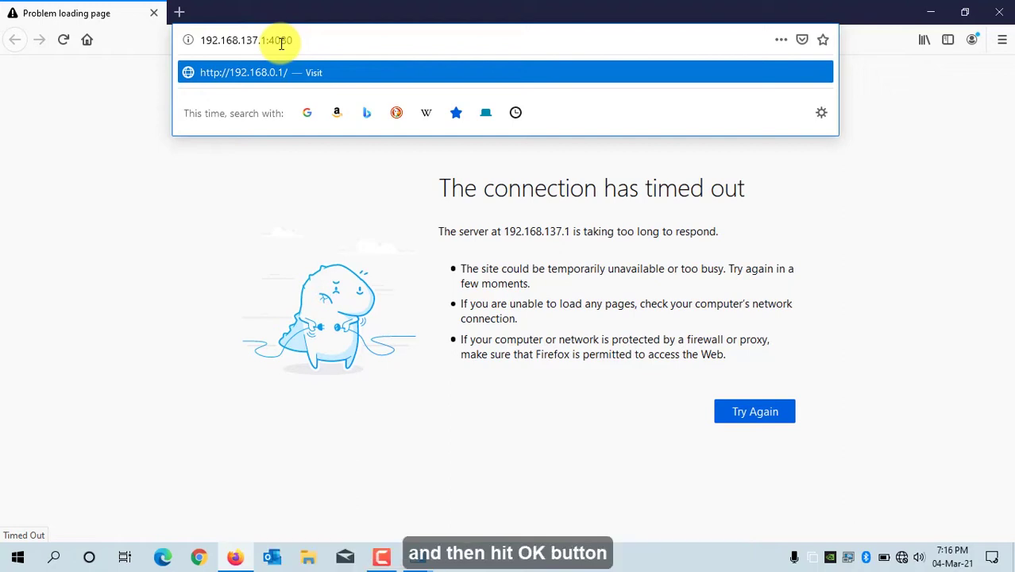
key(Return)
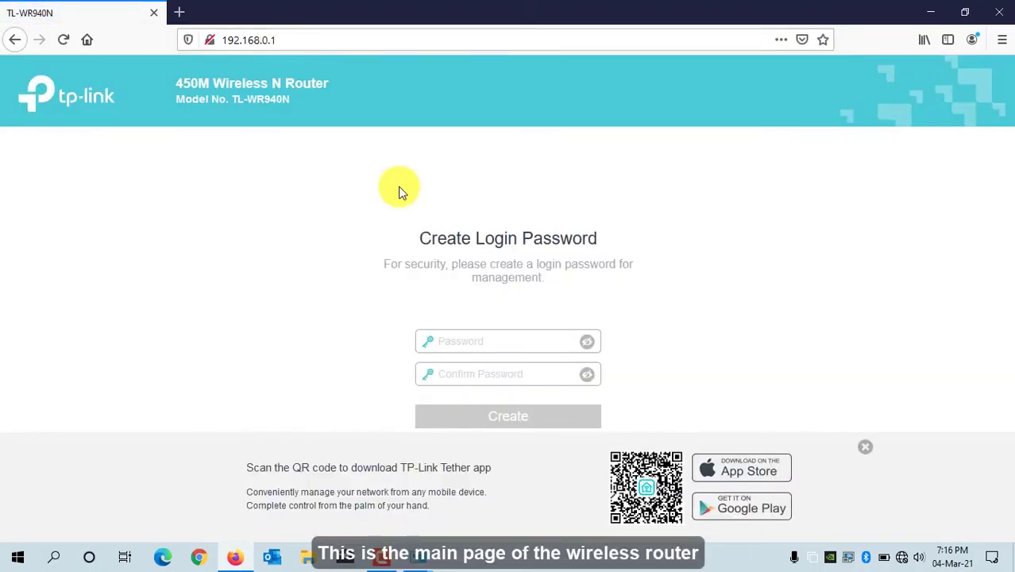
Create and confirm a new router login password, declining Firefox's offer to save it
click(490, 341)
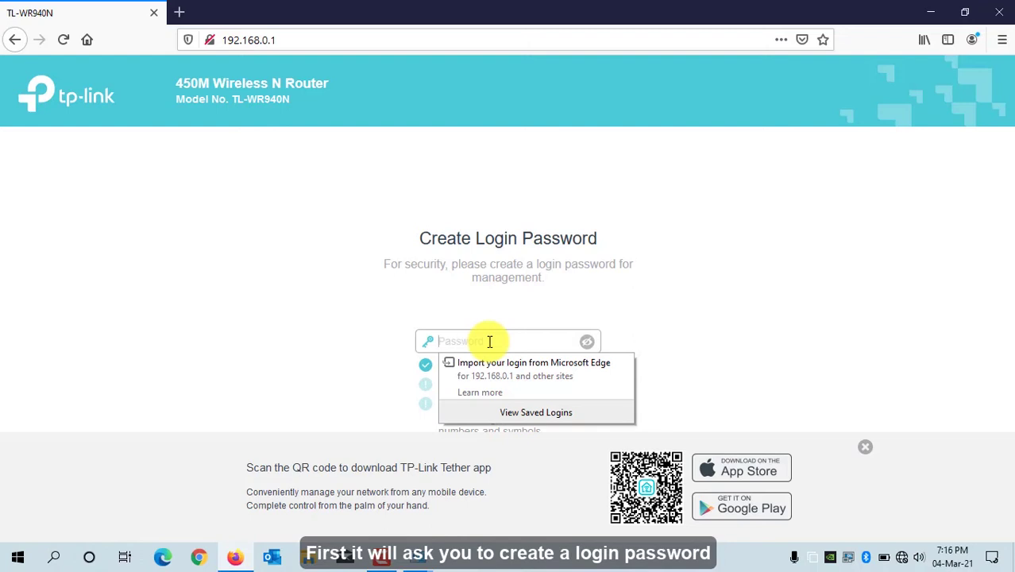
text(•••••••••••)
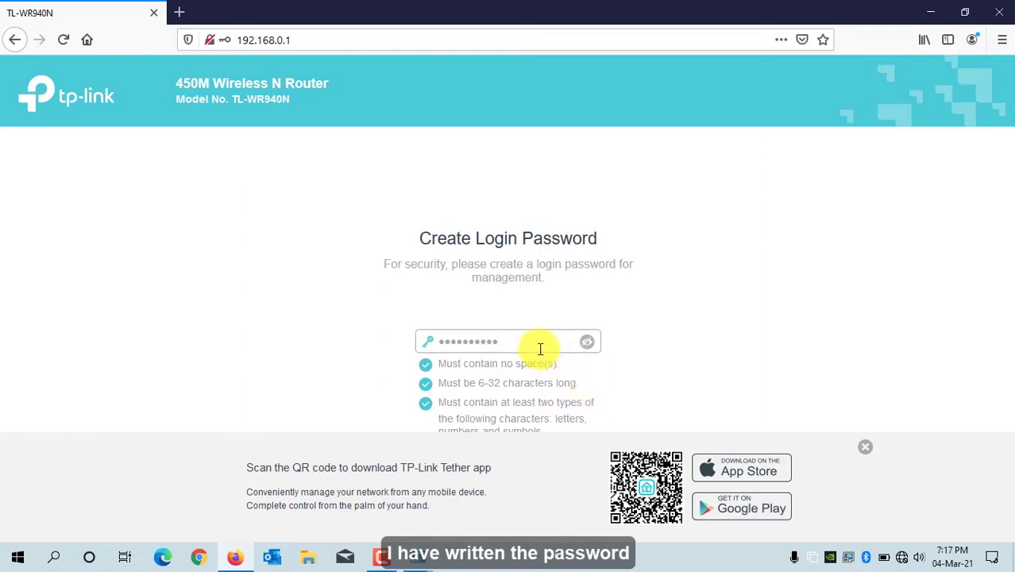
click(494, 376)
text(•••••••••)
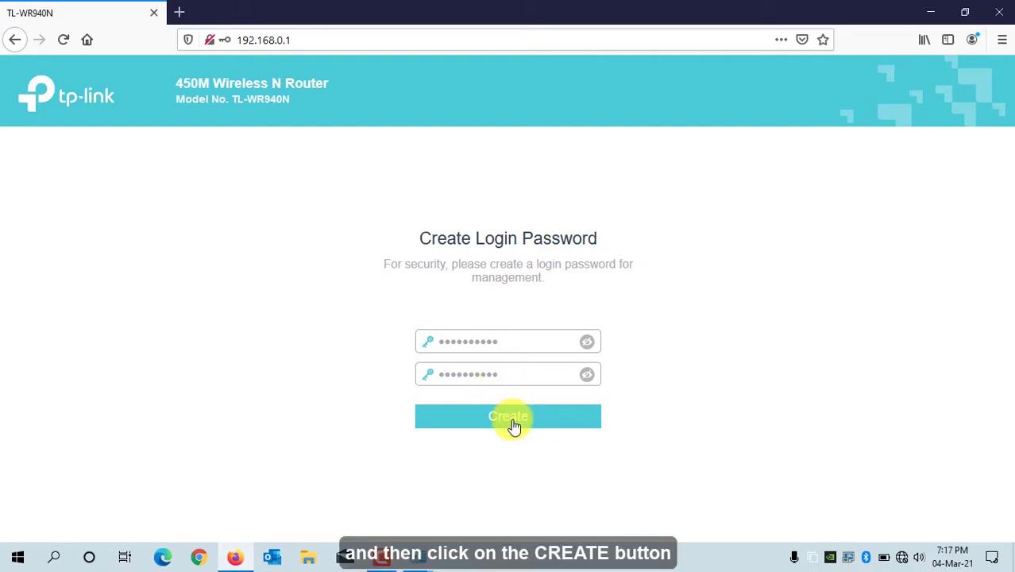
click(512, 427)
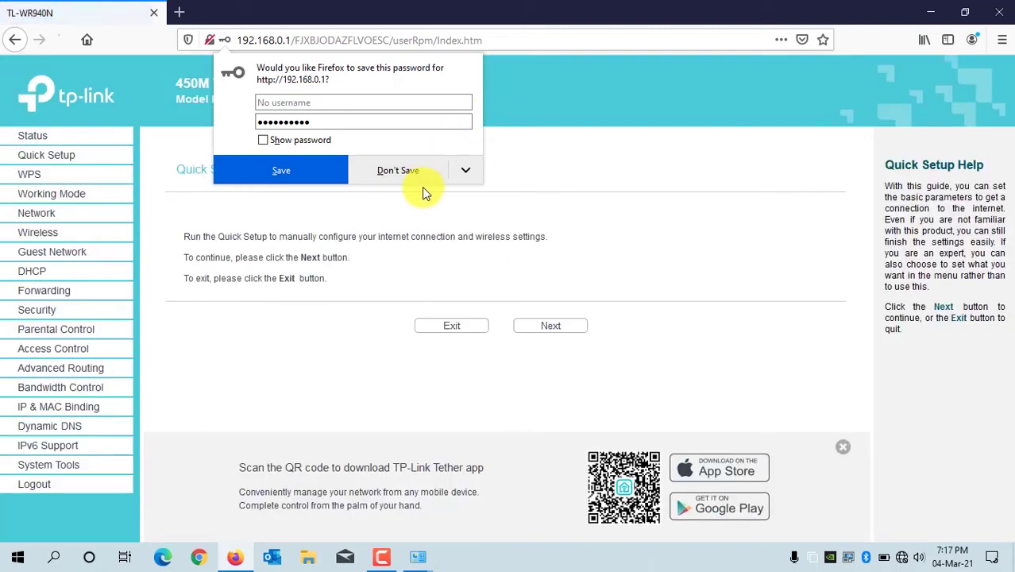
click(418, 180)
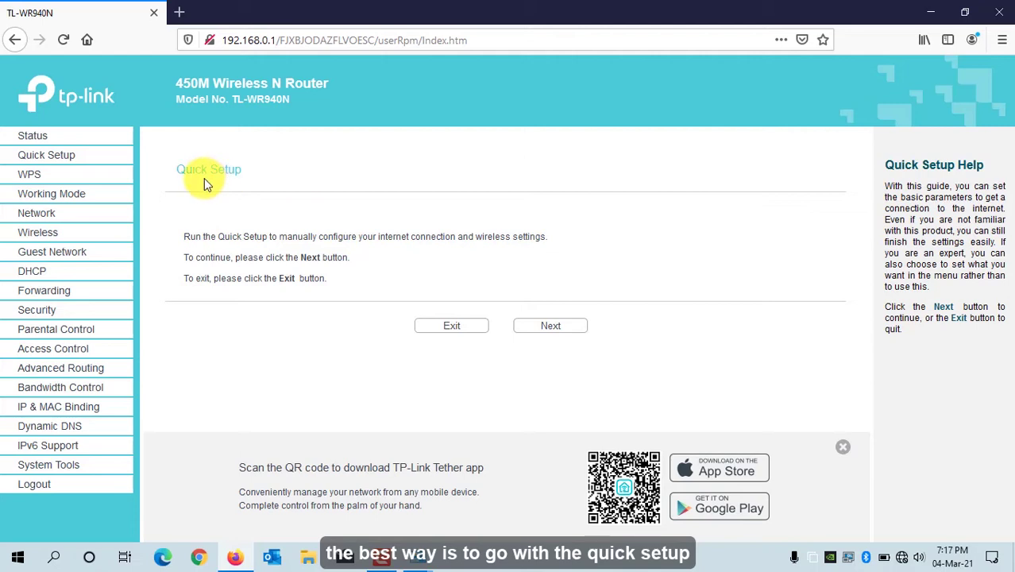
Start Quick Setup and choose Access Point as the working mode
click(549, 333)
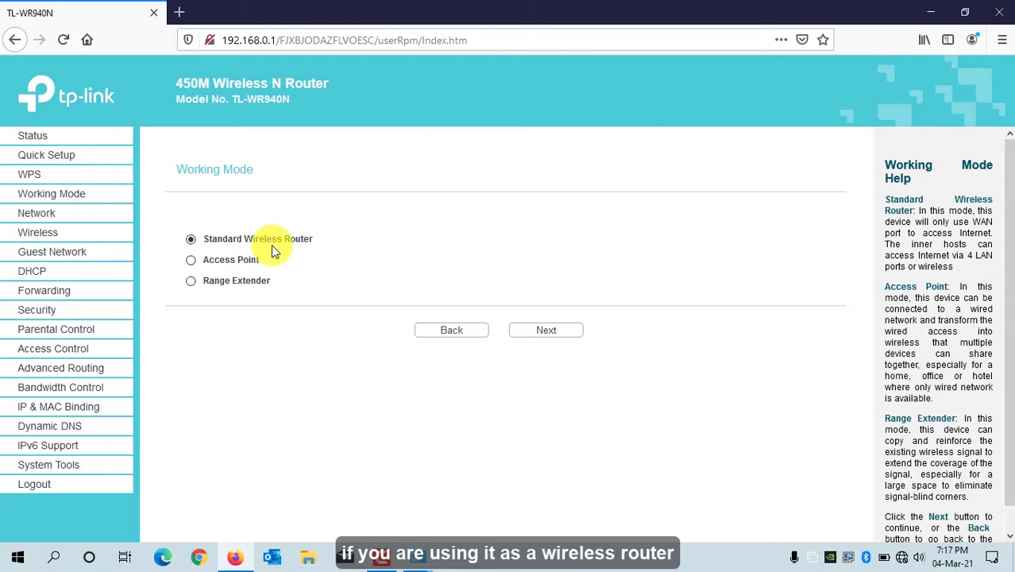
click(190, 261)
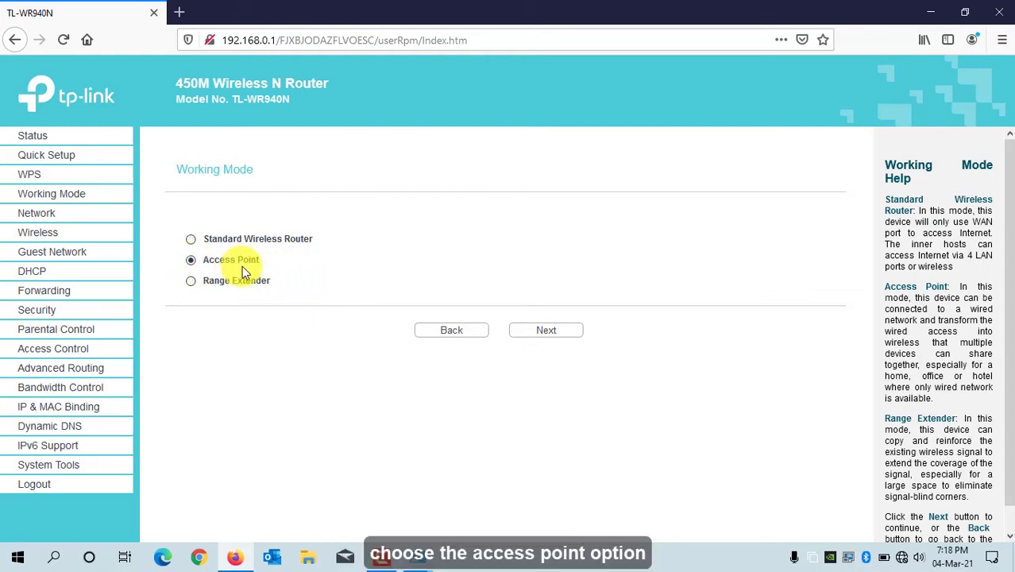
click(549, 332)
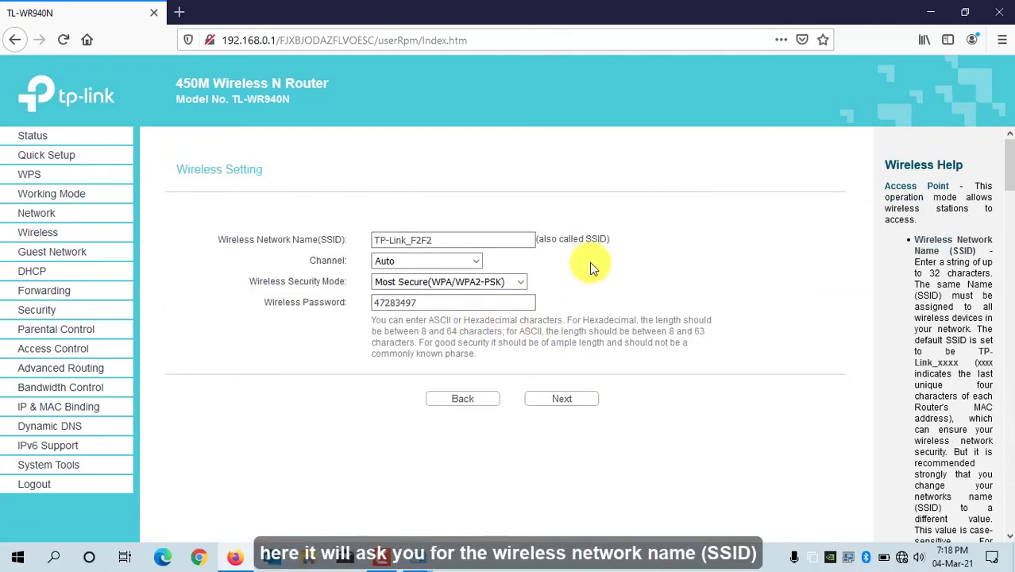
Rename the wireless network to TechForAll and keep the channel on Auto
click(477, 241)
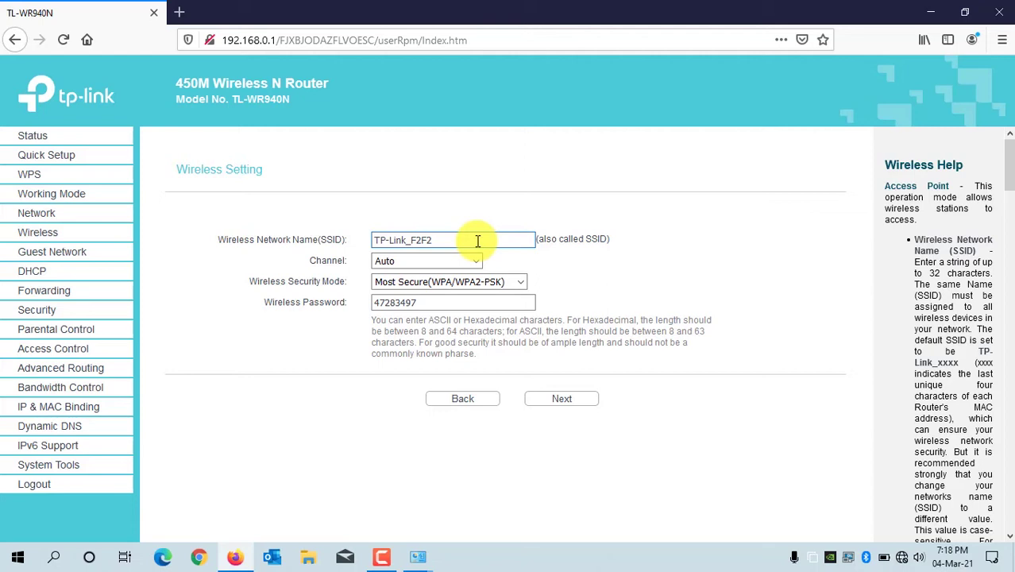
triple_click(477, 241)
text(TechForAll)
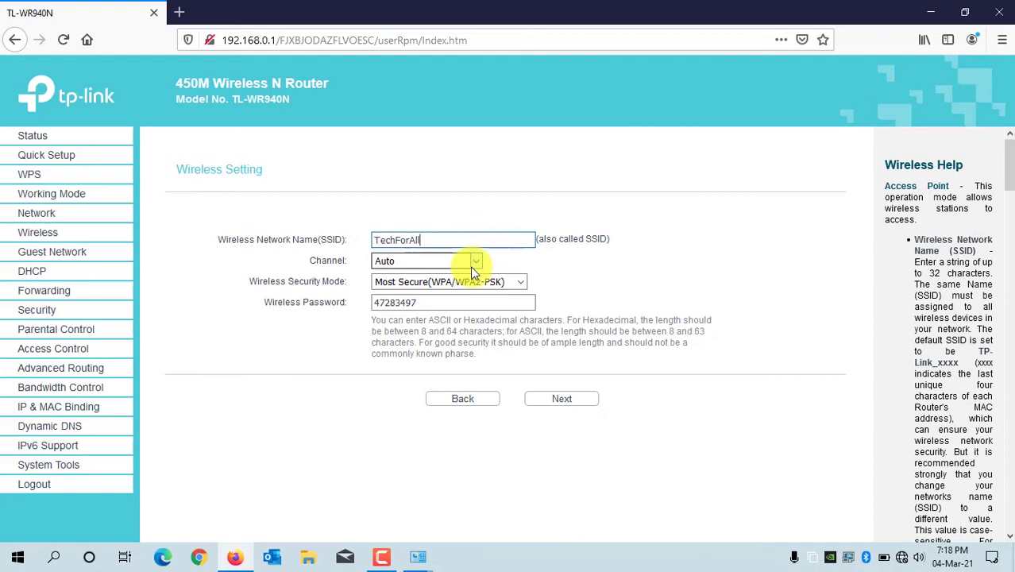
click(470, 265)
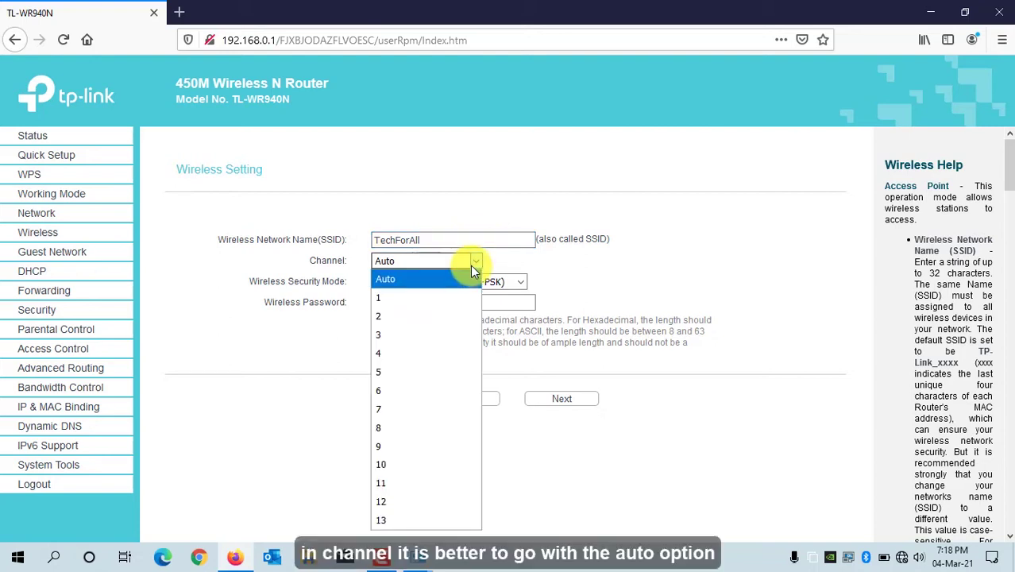
click(471, 272)
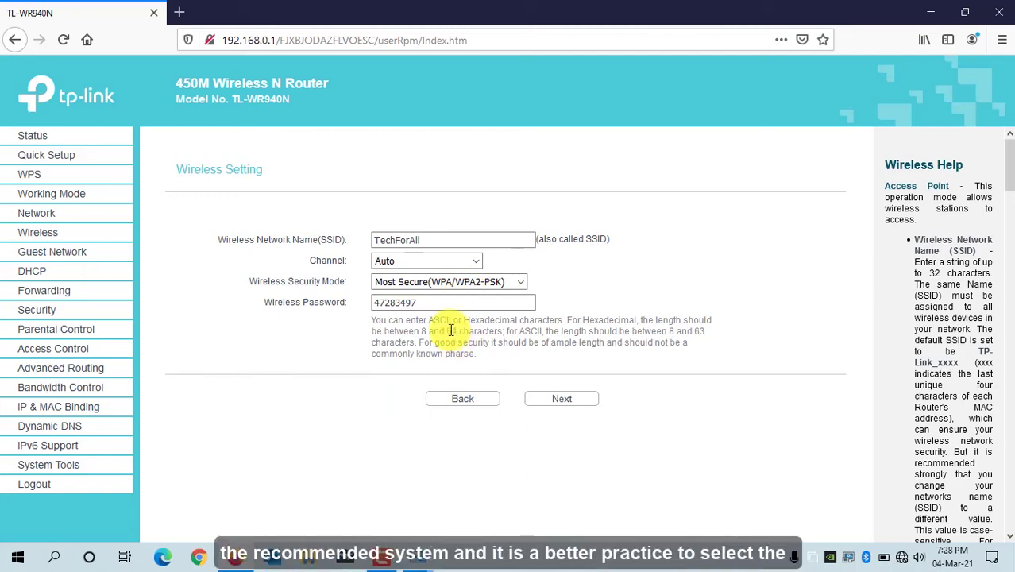
Keep Most Secure (WPA/WPA2-PSK) security and enter a new wireless password
click(452, 286)
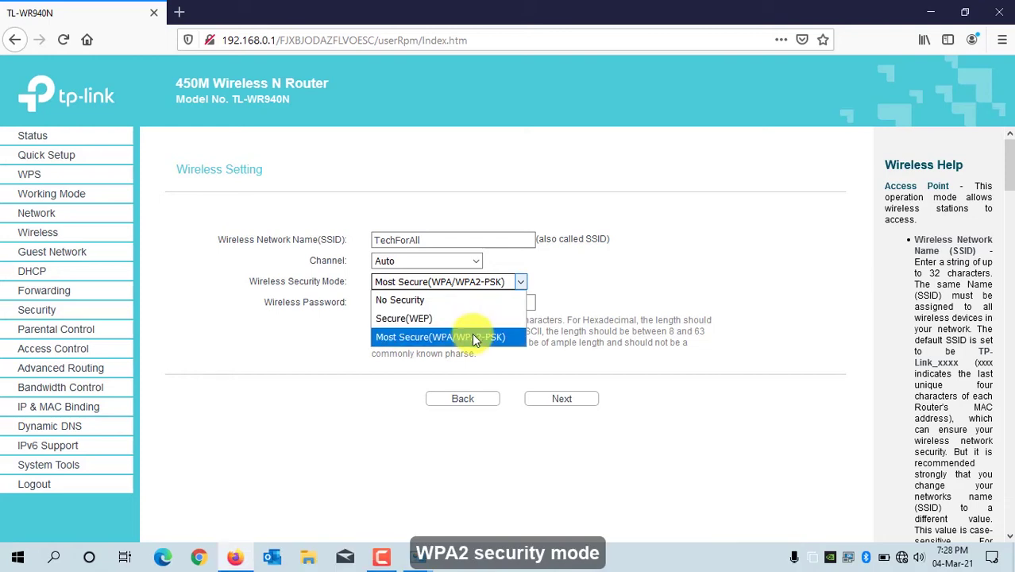
click(476, 337)
click(452, 306)
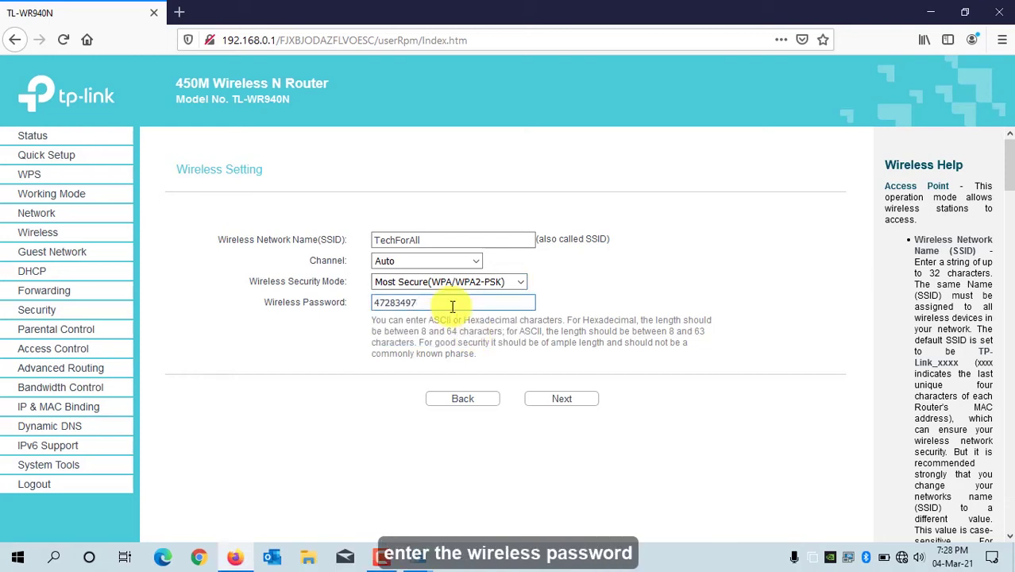
double_click(452, 305)
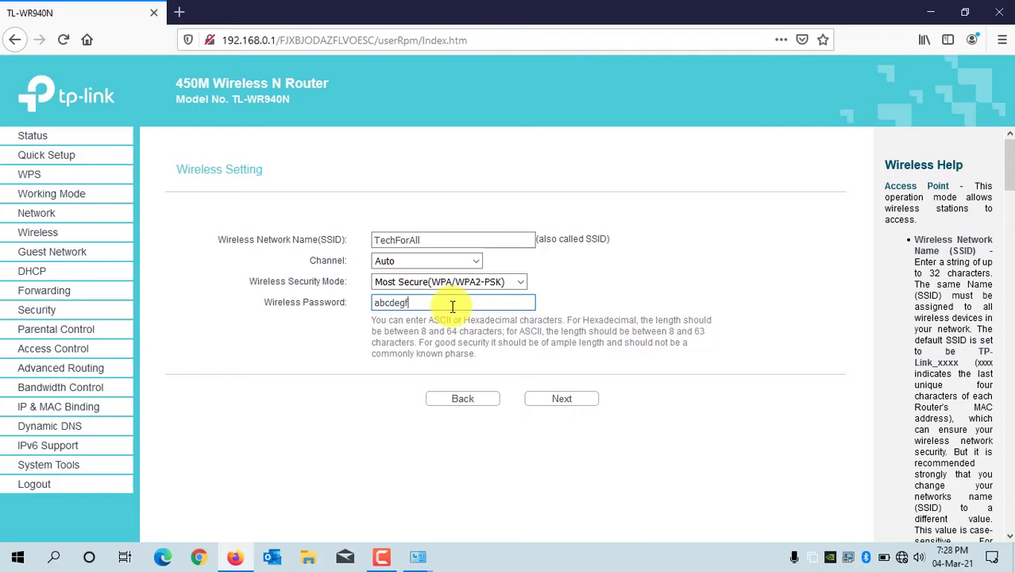
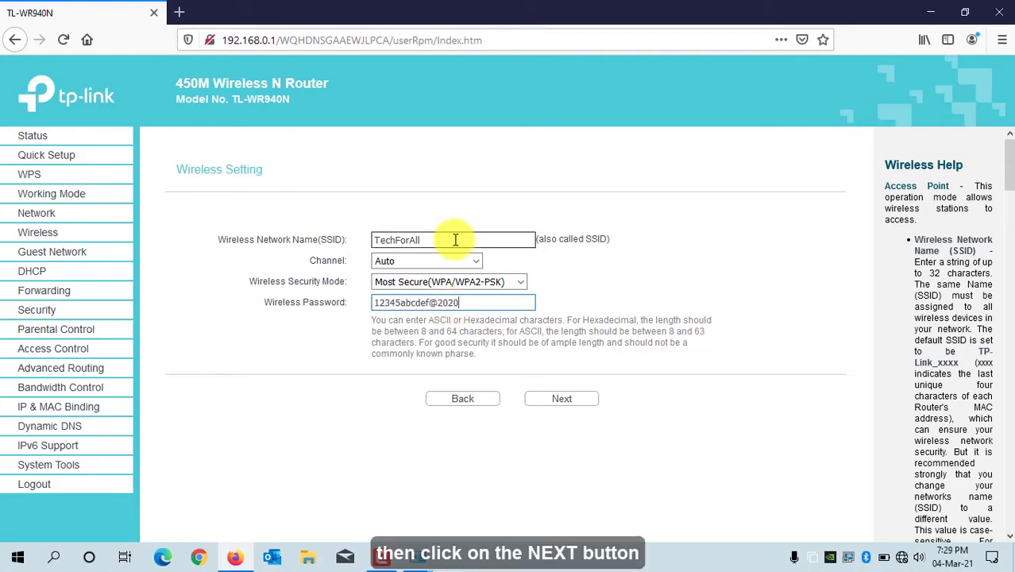
Choose Static IP as the LAN connection type and complete the network step
click(562, 398)
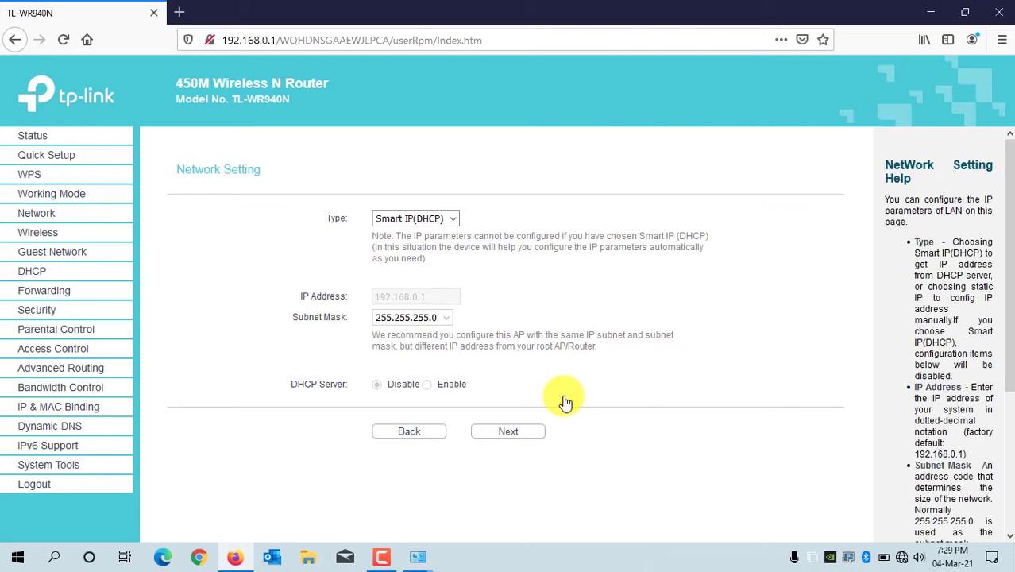
click(434, 228)
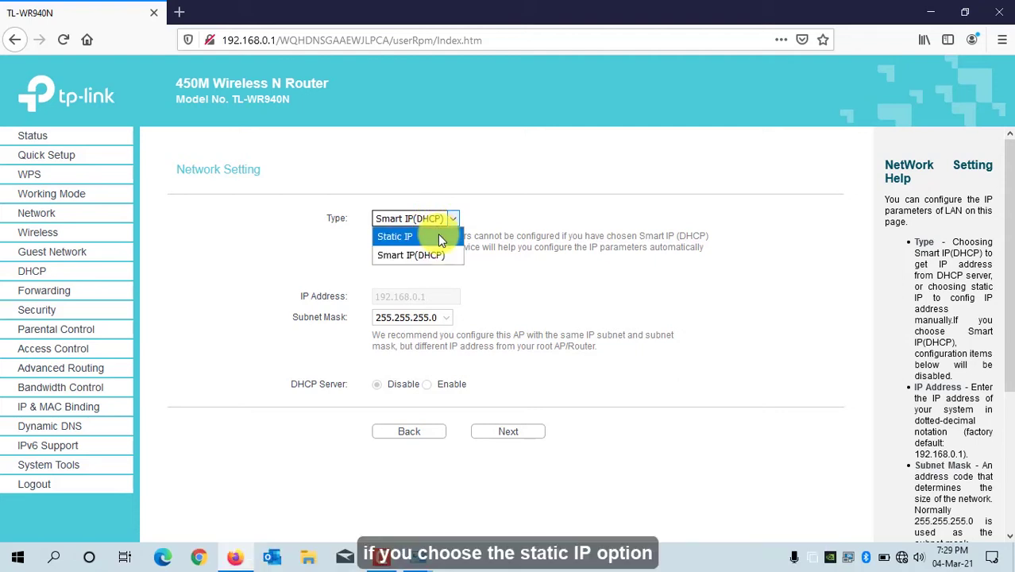
click(441, 238)
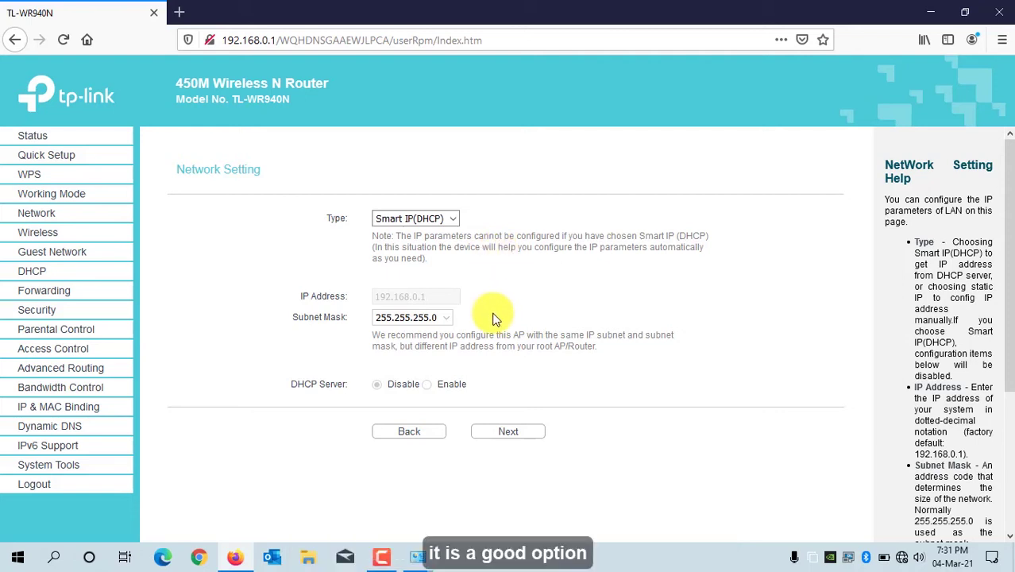
click(519, 433)
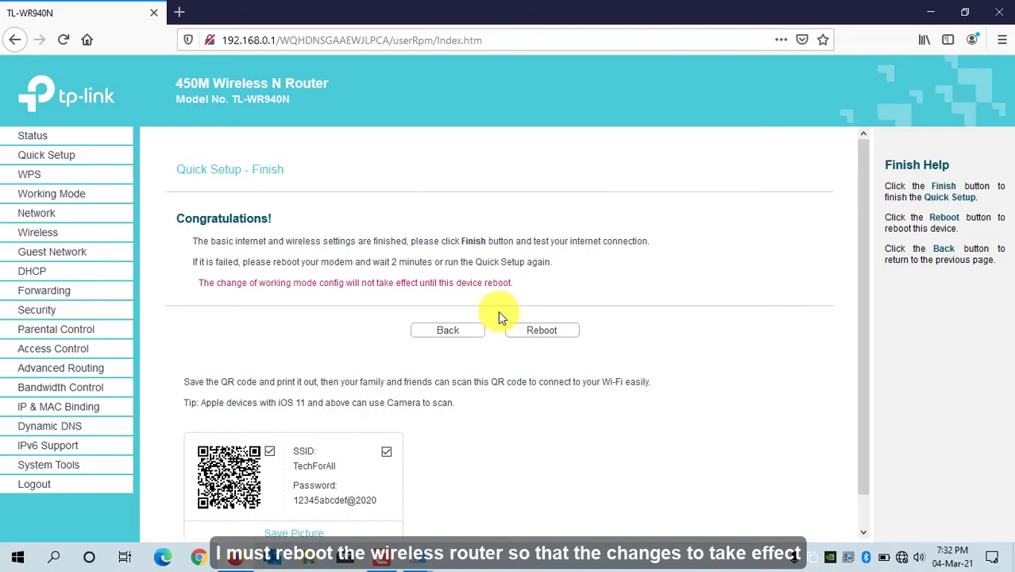
Reboot the router to apply the Quick Setup changes
click(548, 332)
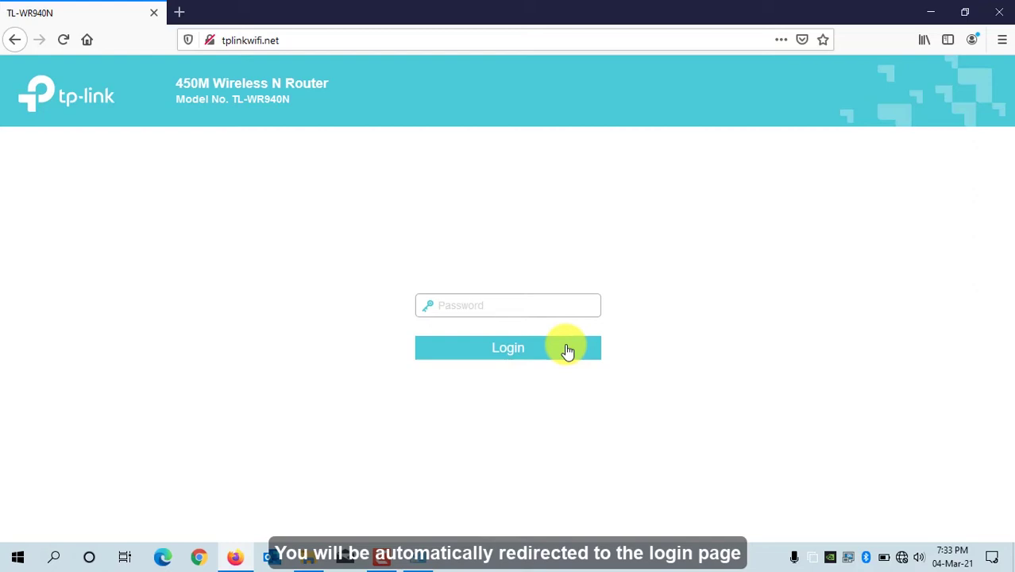
Log back in and verify the Status page shows SSID TechForAll in Access Point mode
click(546, 309)
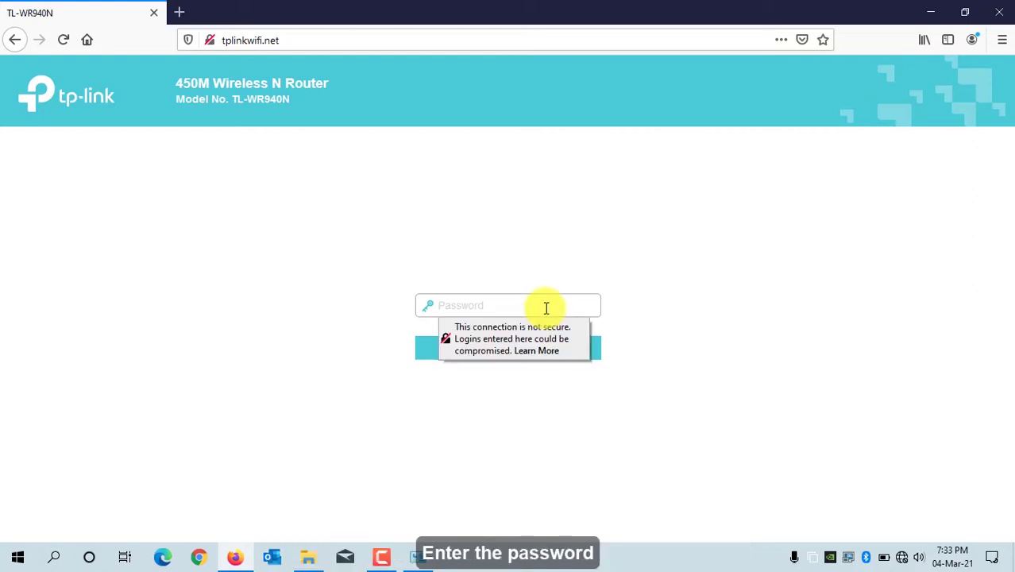
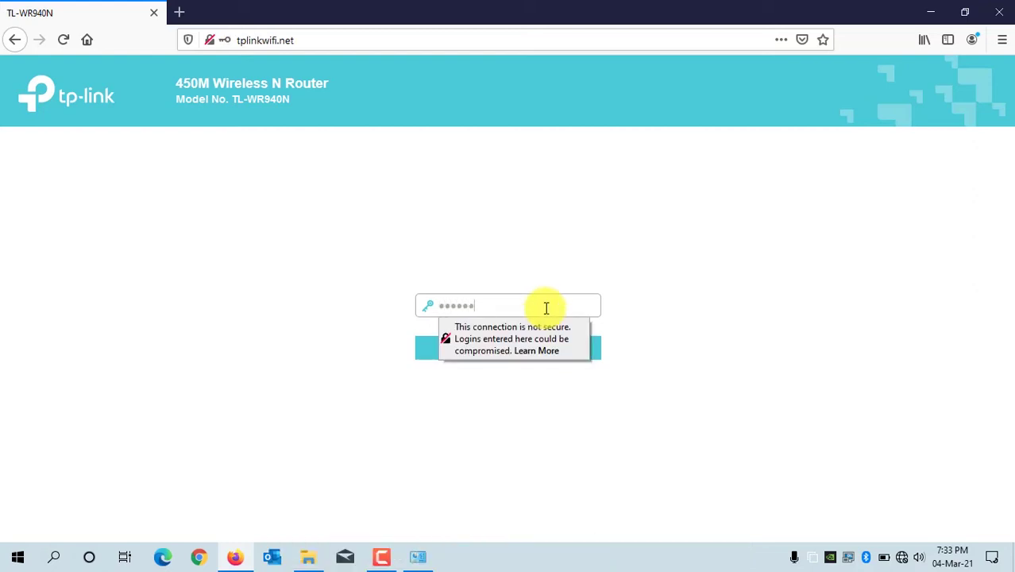
click(517, 356)
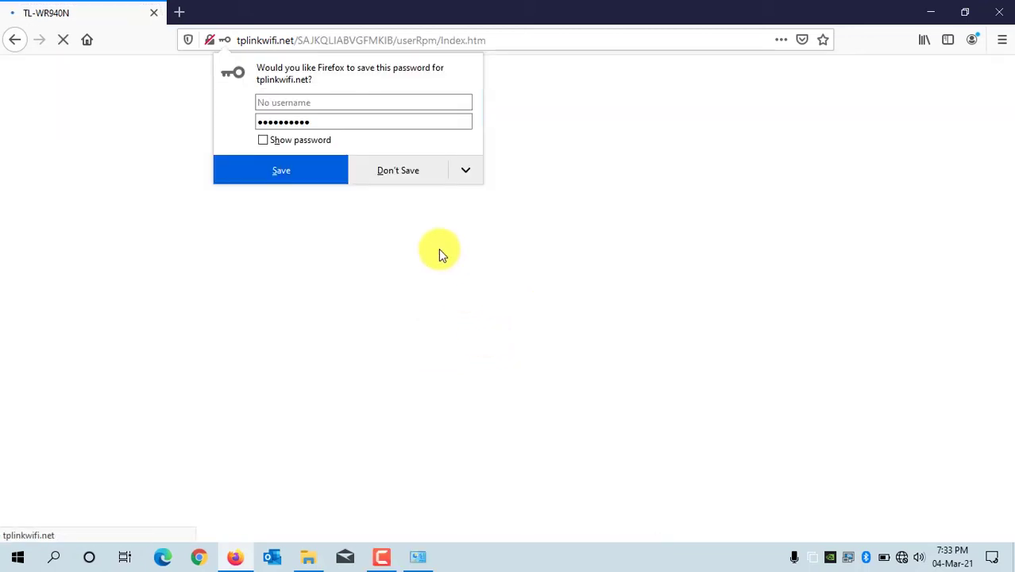
click(401, 171)
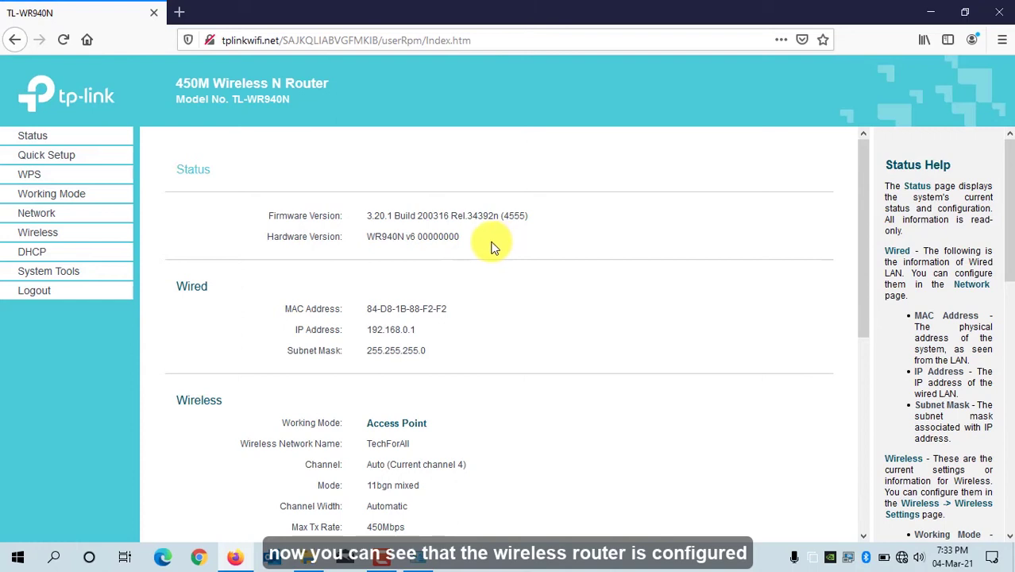
scroll(445, 334, down, 5)
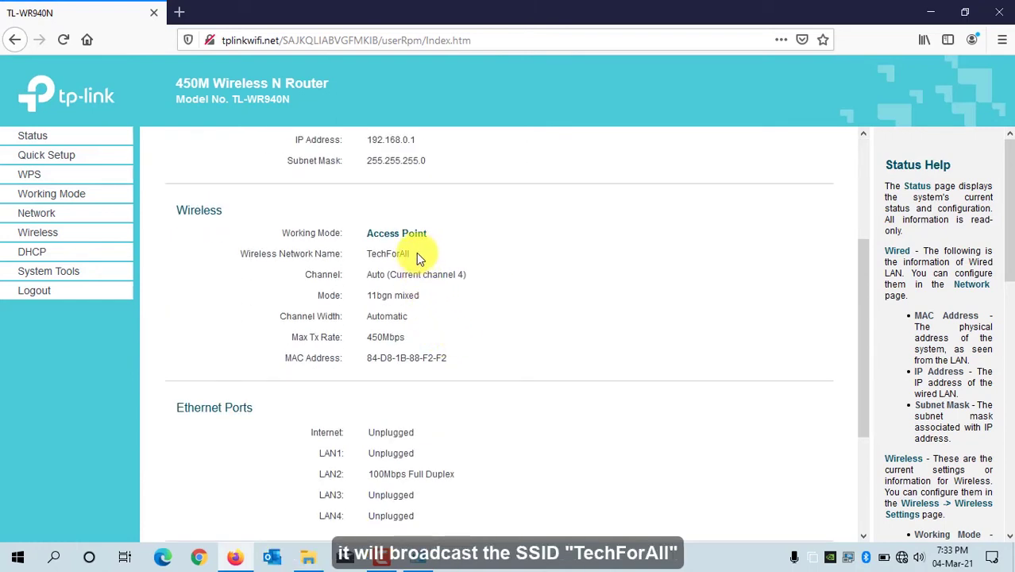
drag(404, 253, 367, 253)
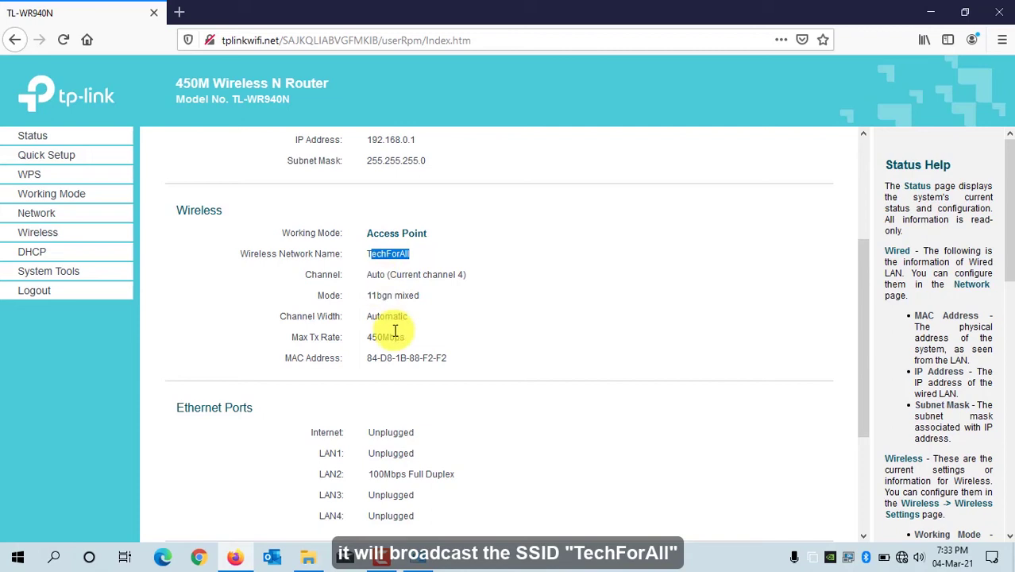
Switch Working Mode to Access Point, save, and confirm the reboot
click(444, 276)
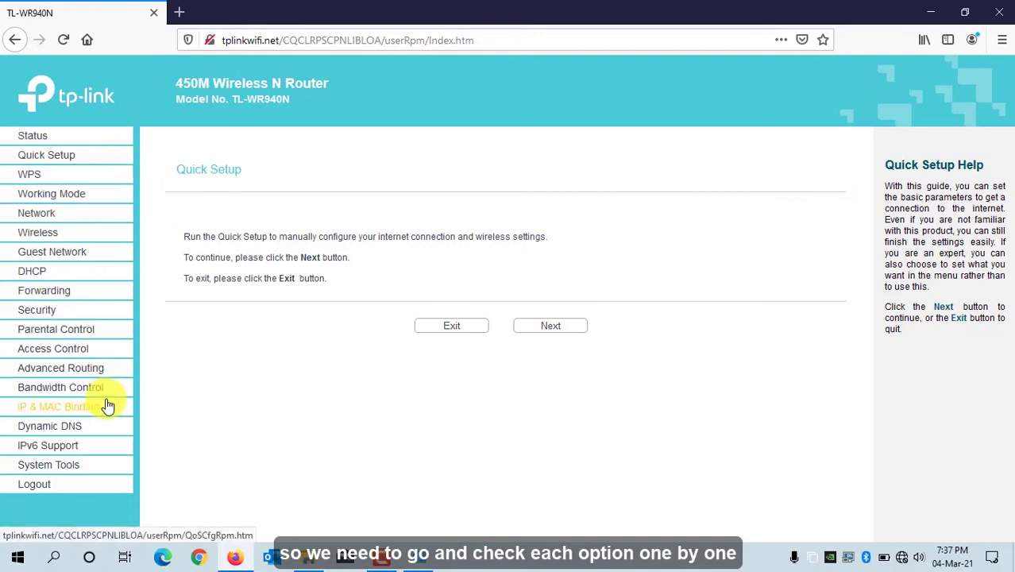
click(108, 204)
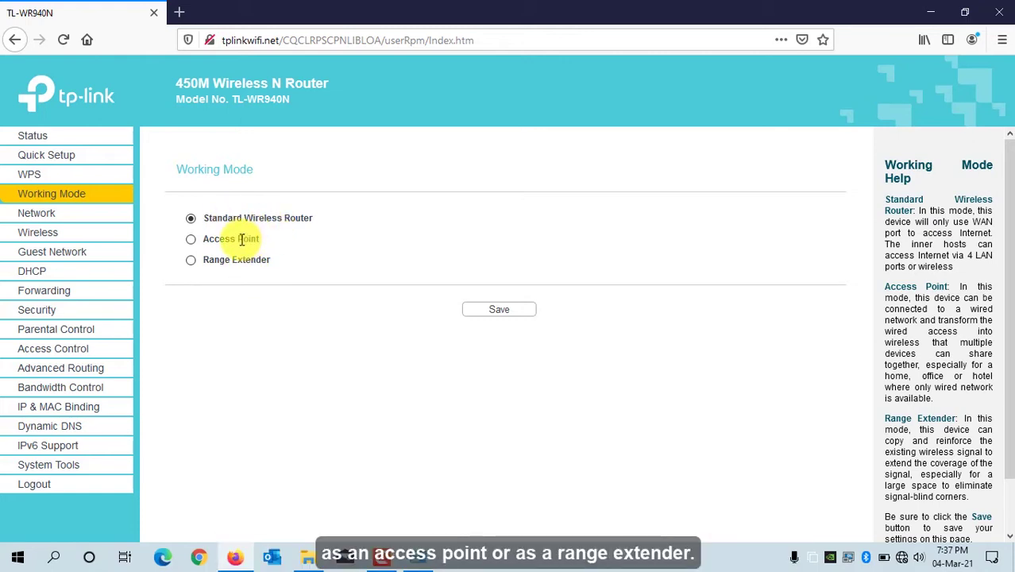
click(192, 239)
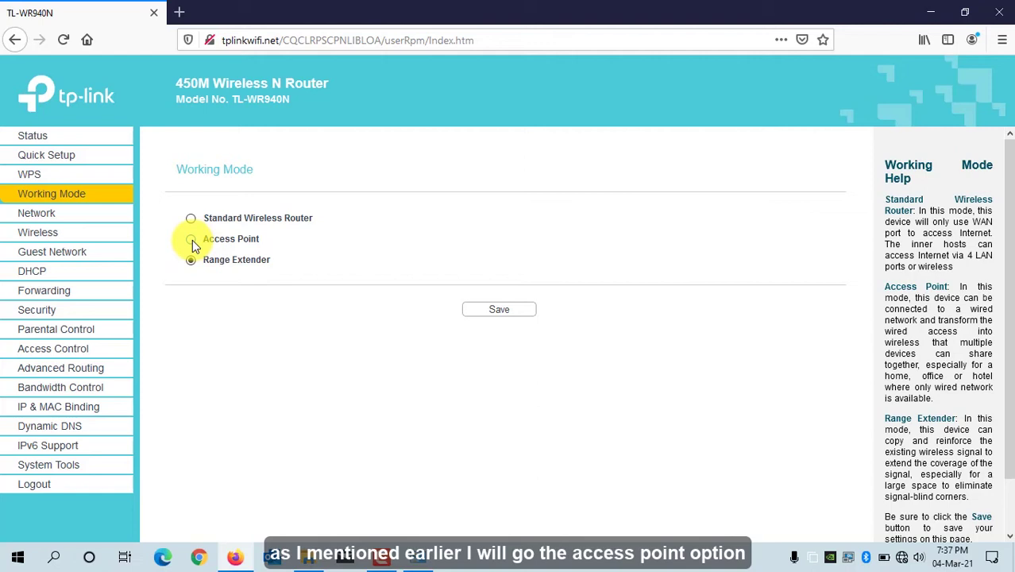
click(193, 240)
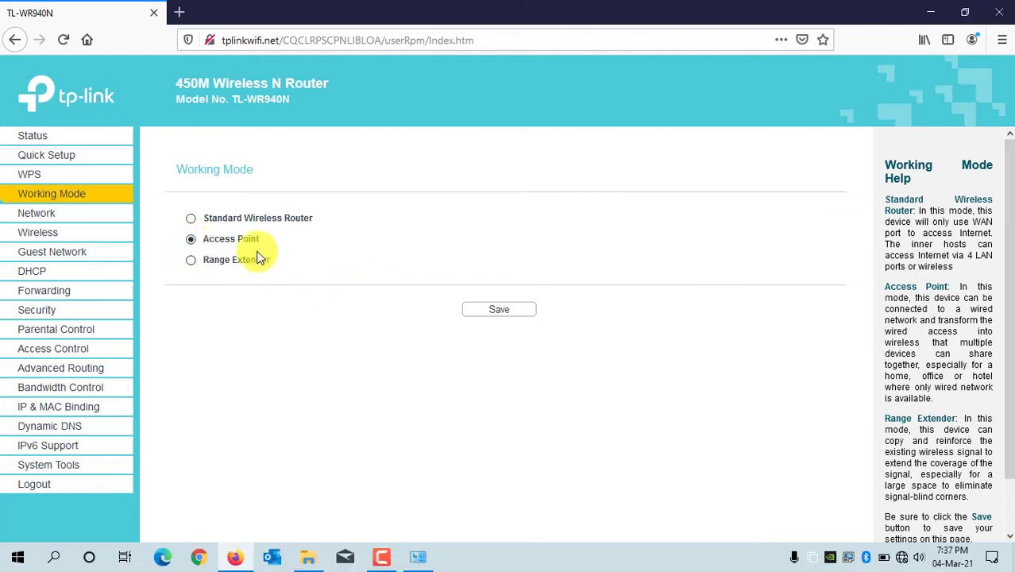
click(500, 311)
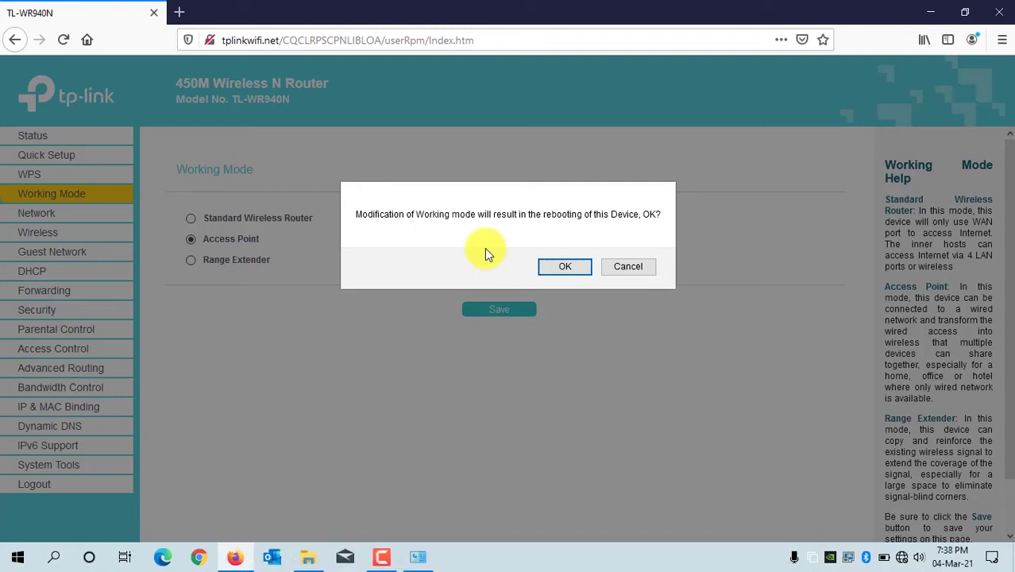
click(566, 271)
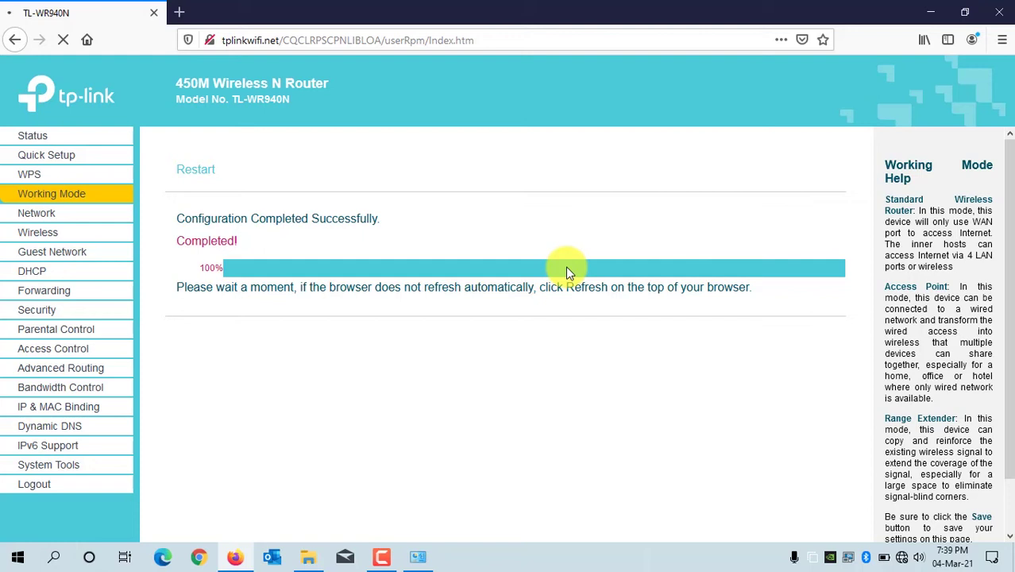
Log in with the admin password, declining Firefox's offer to save it
click(559, 298)
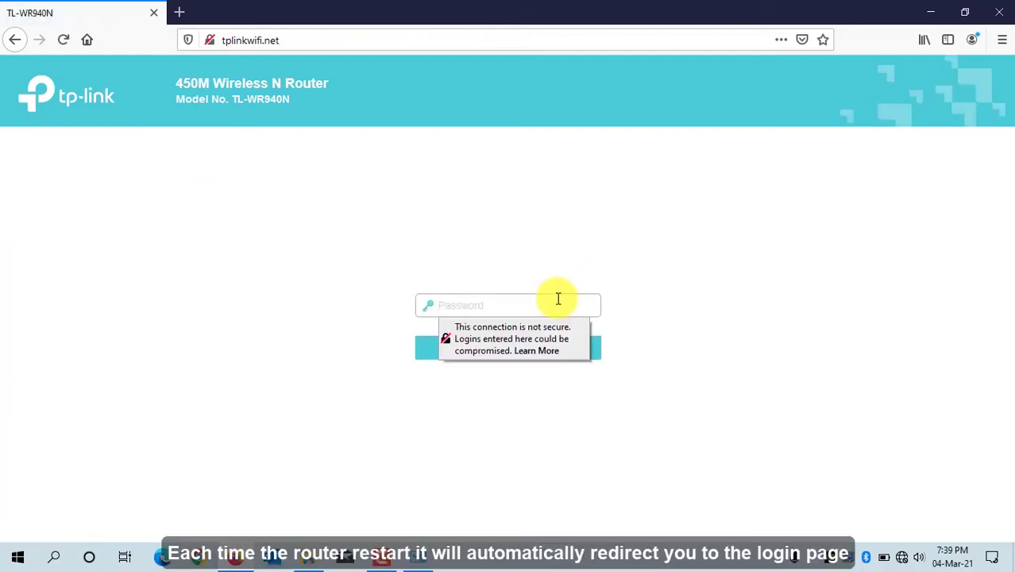
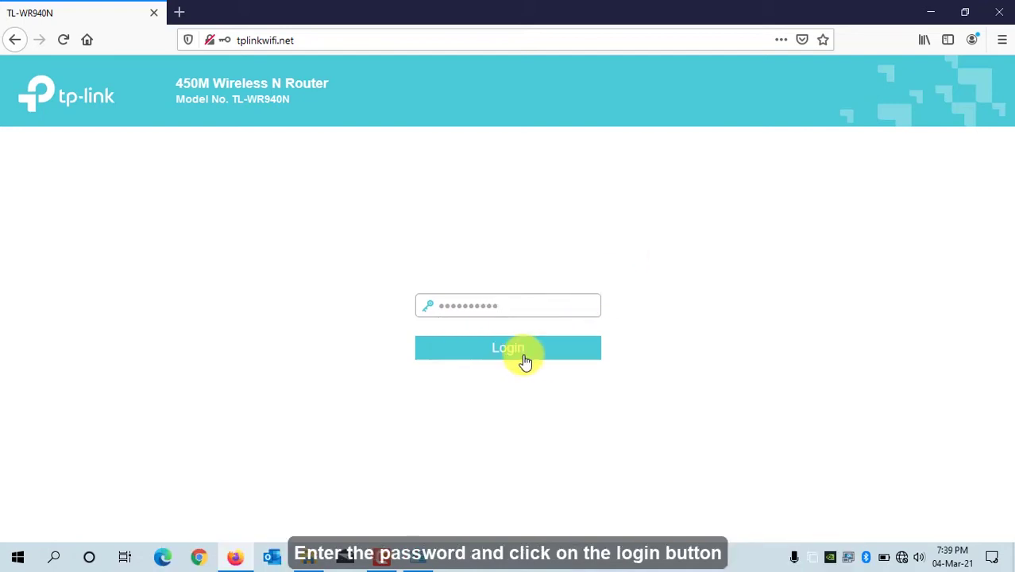
click(524, 357)
click(398, 172)
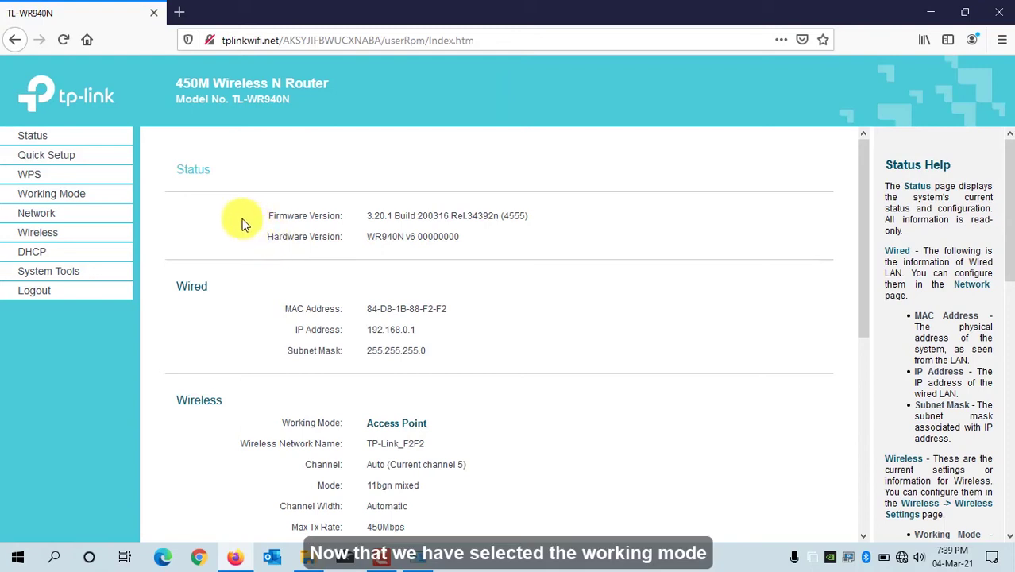
Set the LAN type to Static IP with 192.168.0.1 / 255.255.255.0, save, and confirm the reboot
click(103, 219)
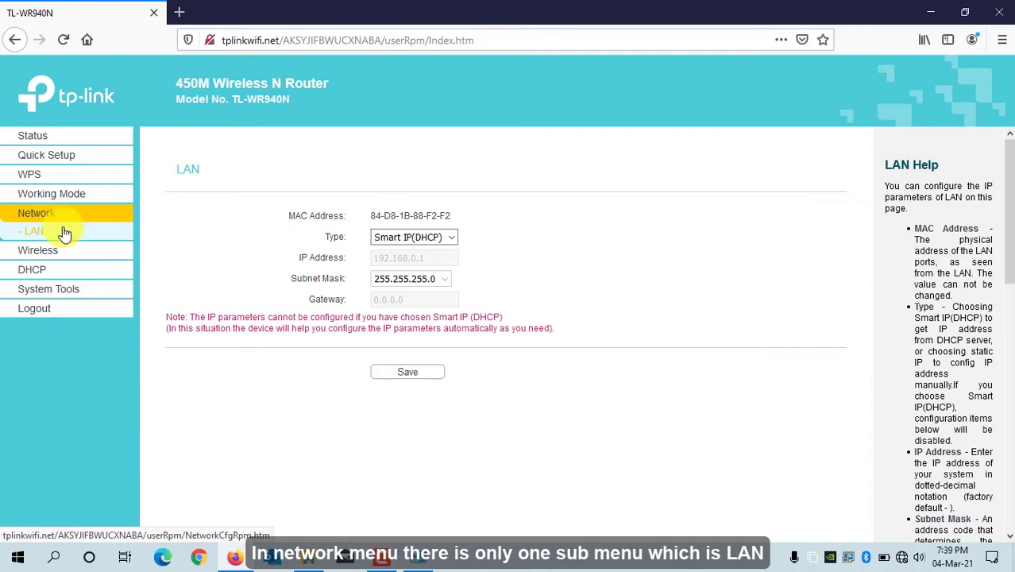
click(450, 240)
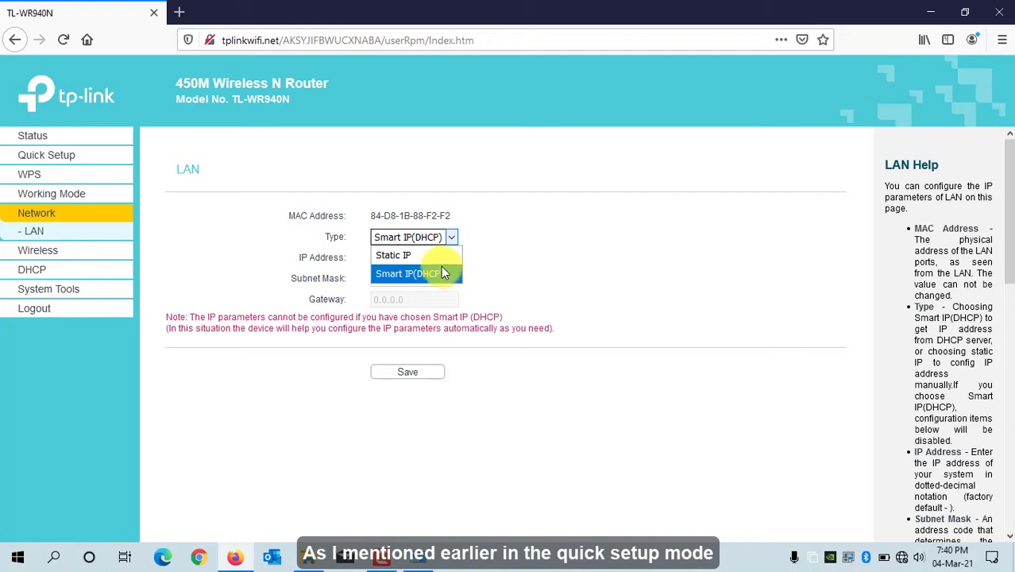
click(437, 258)
click(440, 259)
click(440, 260)
click(491, 266)
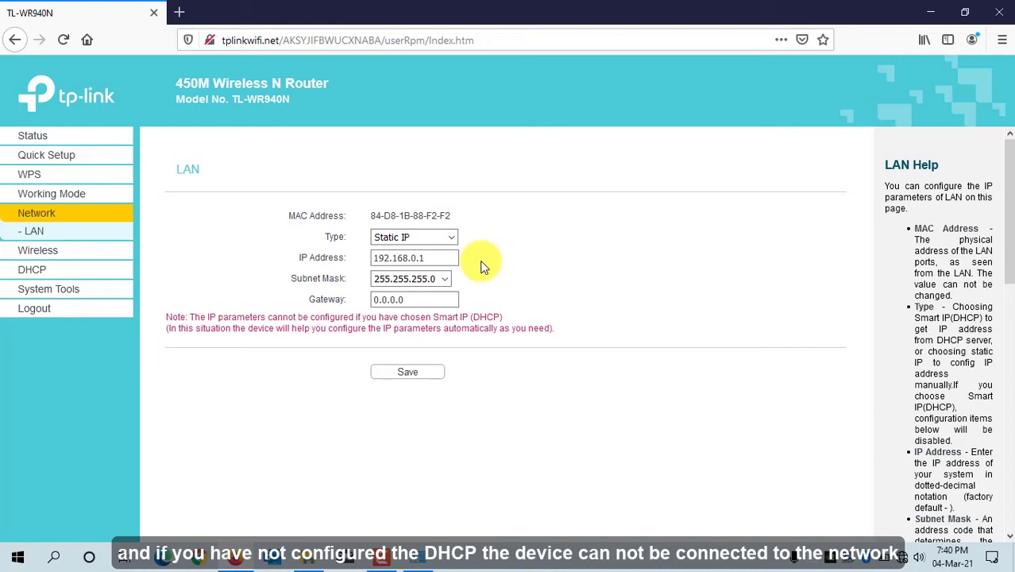
click(448, 239)
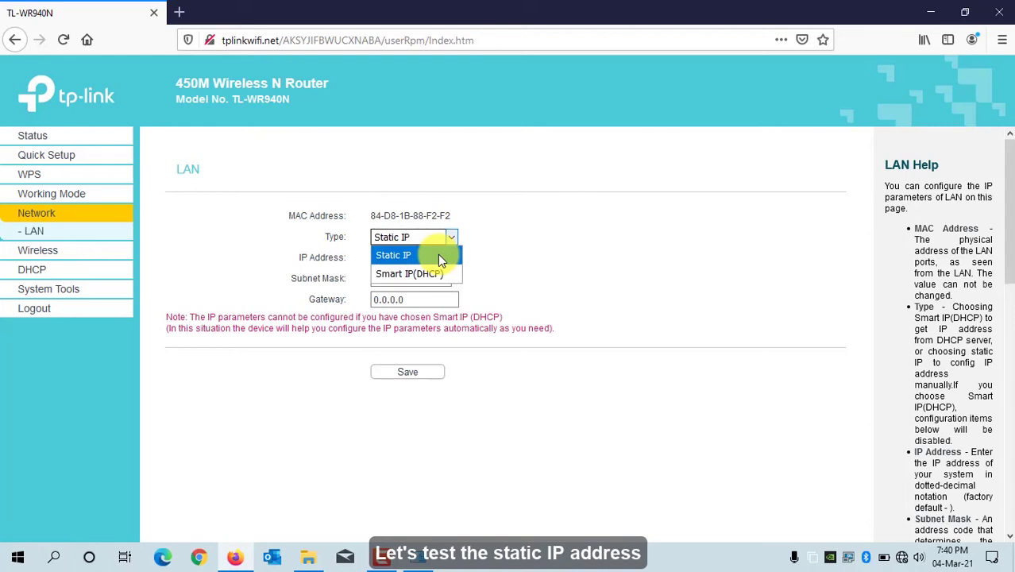
click(437, 254)
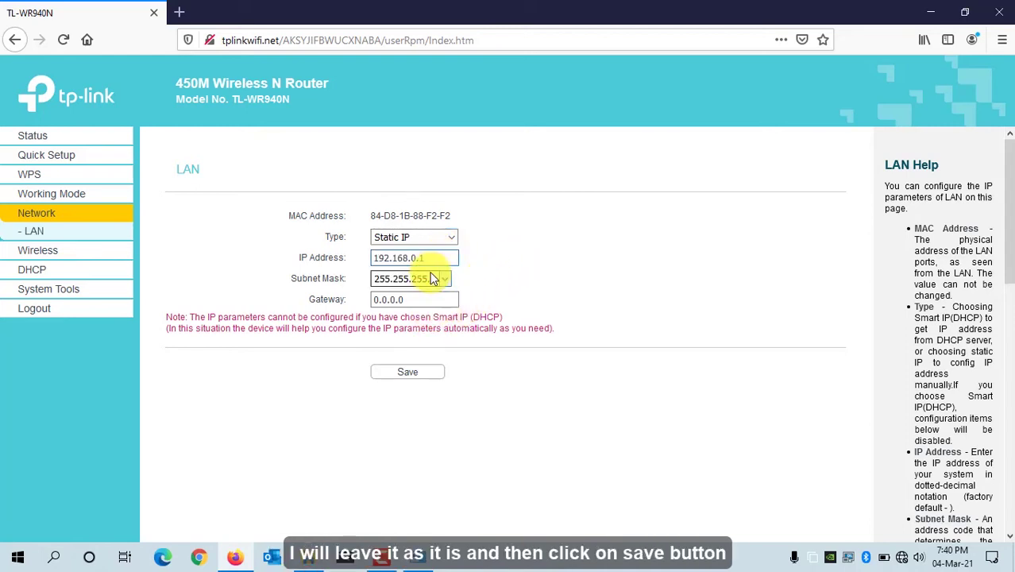
click(421, 374)
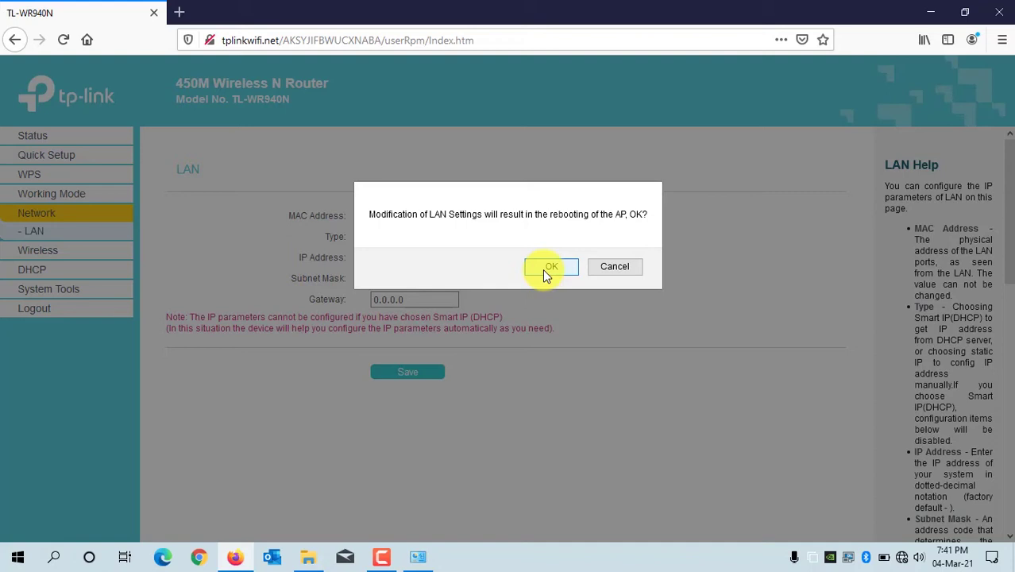
click(545, 271)
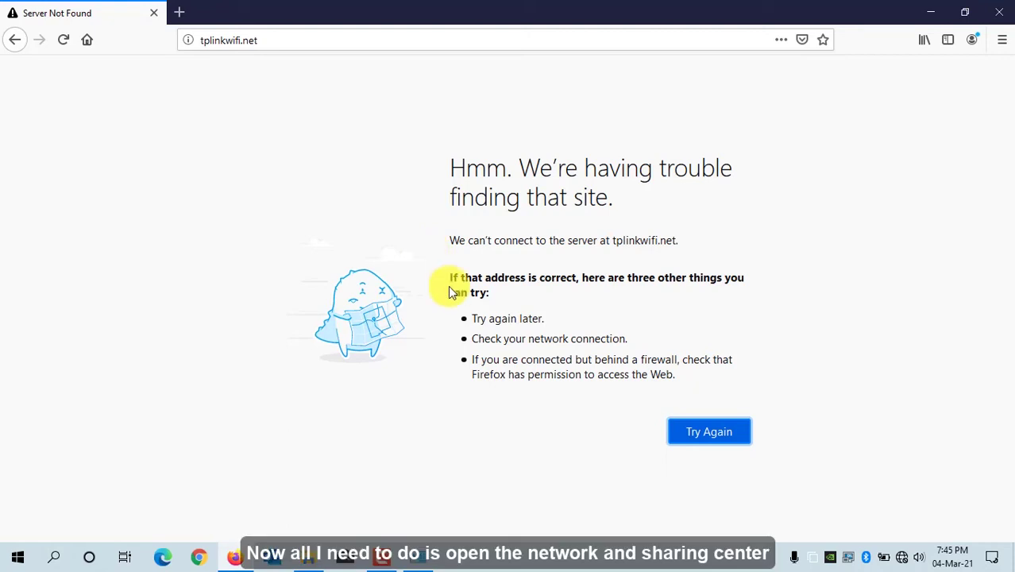
Open the Ethernet adapter's Properties in Network Connections
click(418, 557)
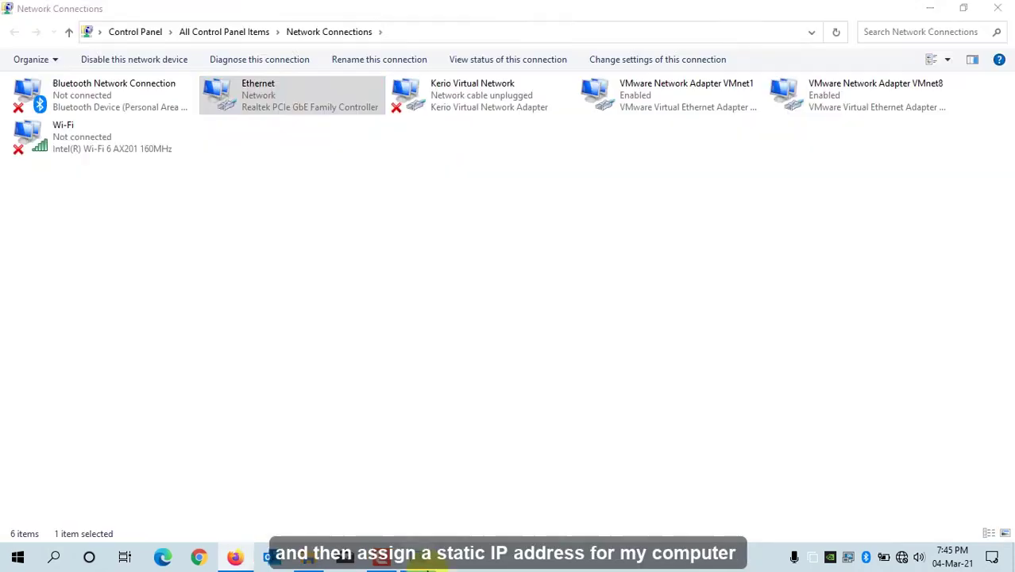
double_click(290, 109)
click(451, 274)
click(608, 446)
click(597, 434)
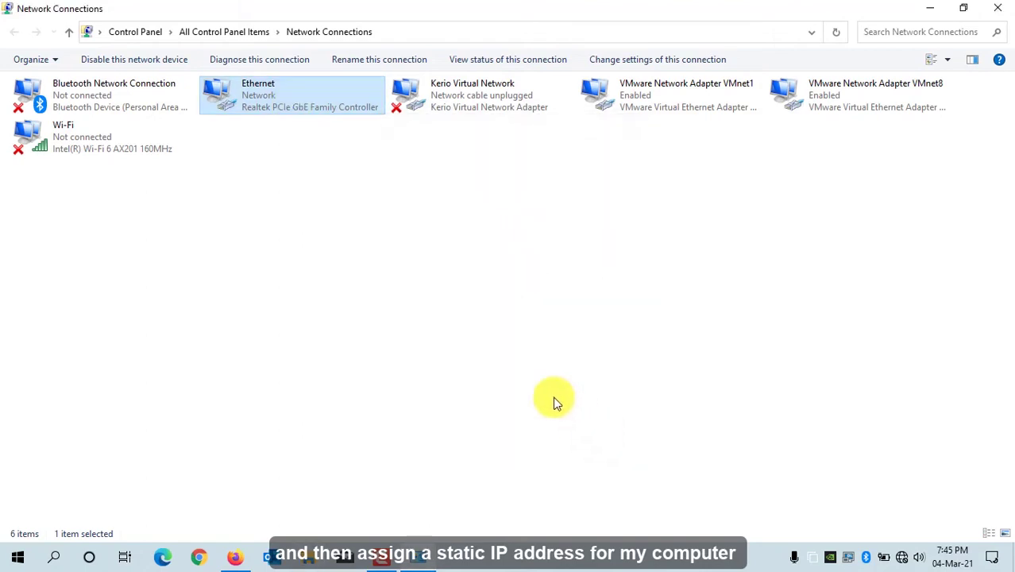
right_click(301, 104)
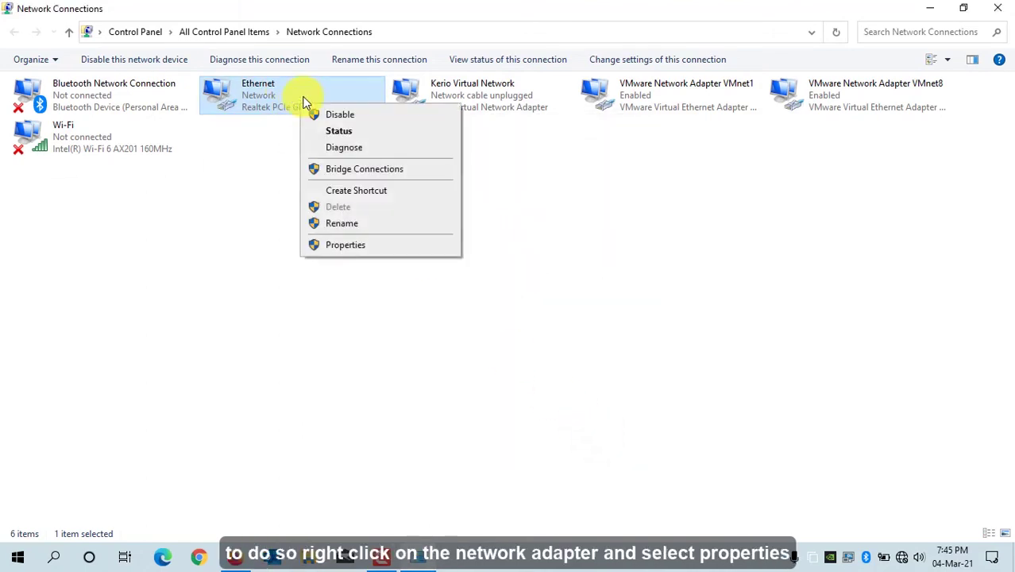
click(378, 248)
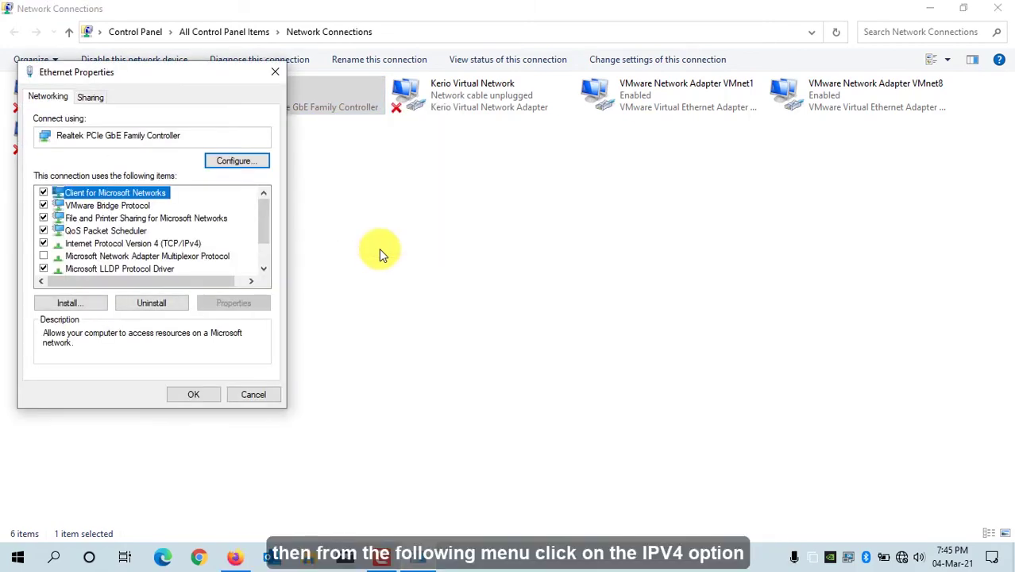
Set IPv4 to static 192.168.0.100, mask 255.255.255.0, gateway 192.168.0.1, and confirm
key(Down)
key(Down)
key(Down)
key(Down)
key(alt+r)
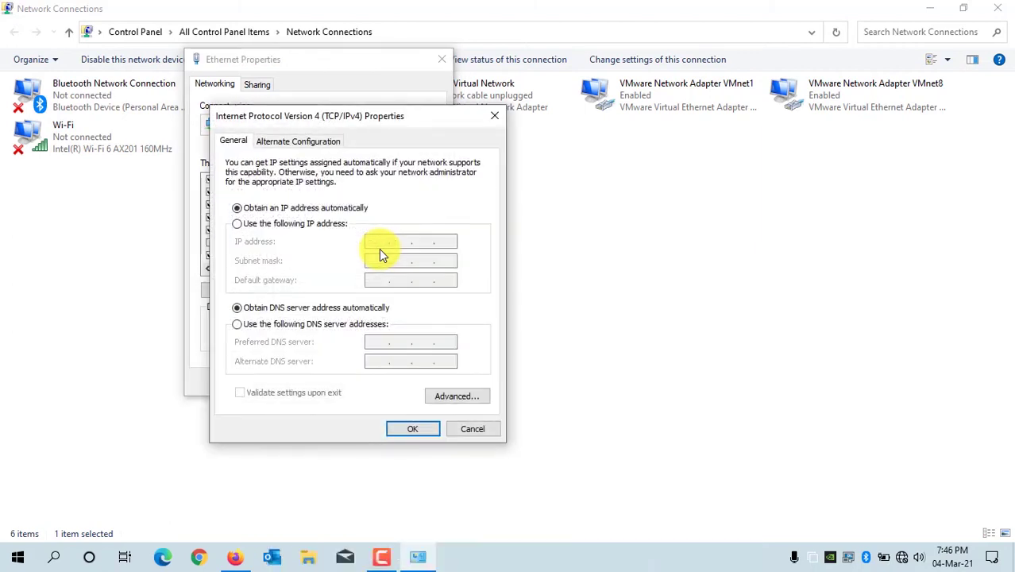
key(alt+e)
key(alt+s)
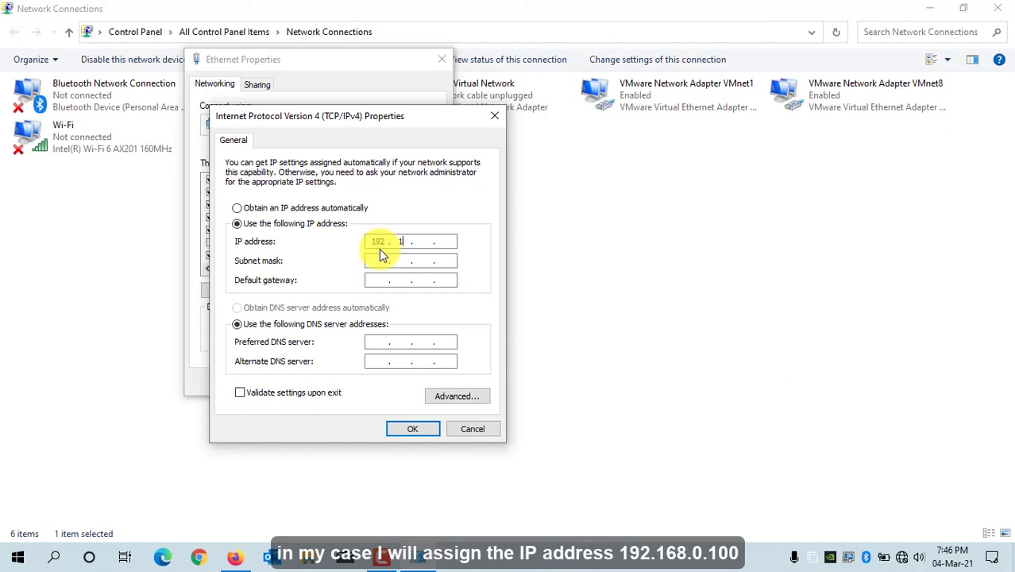
text(68.0.100)
key(Tab)
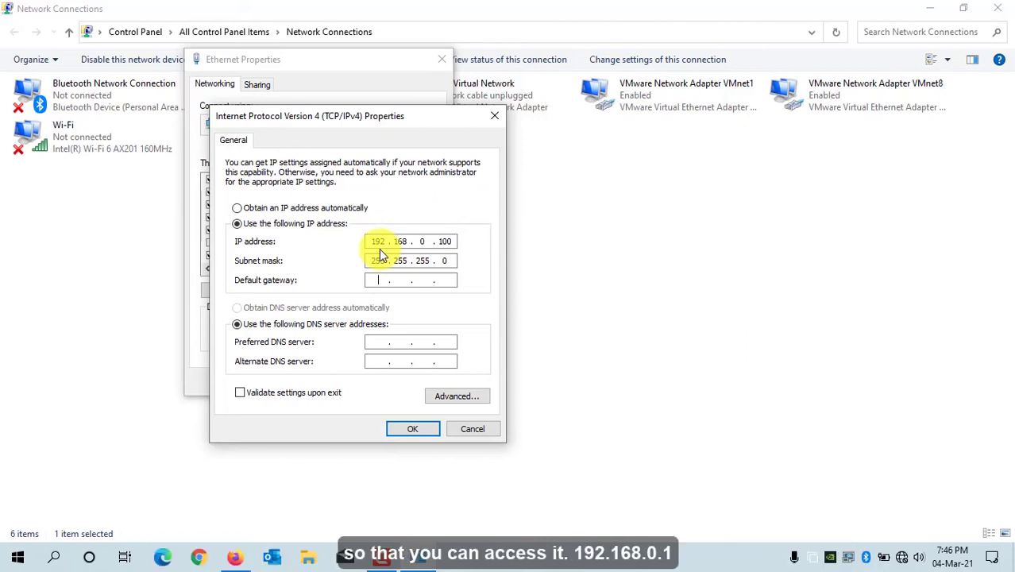
text(192 . 168 . 0 . 1)
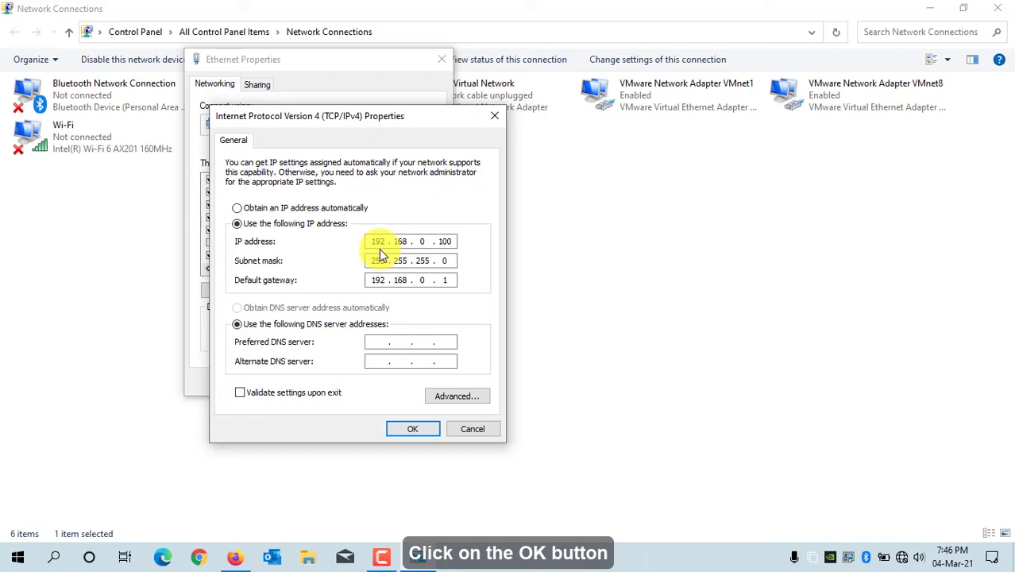
key(Return)
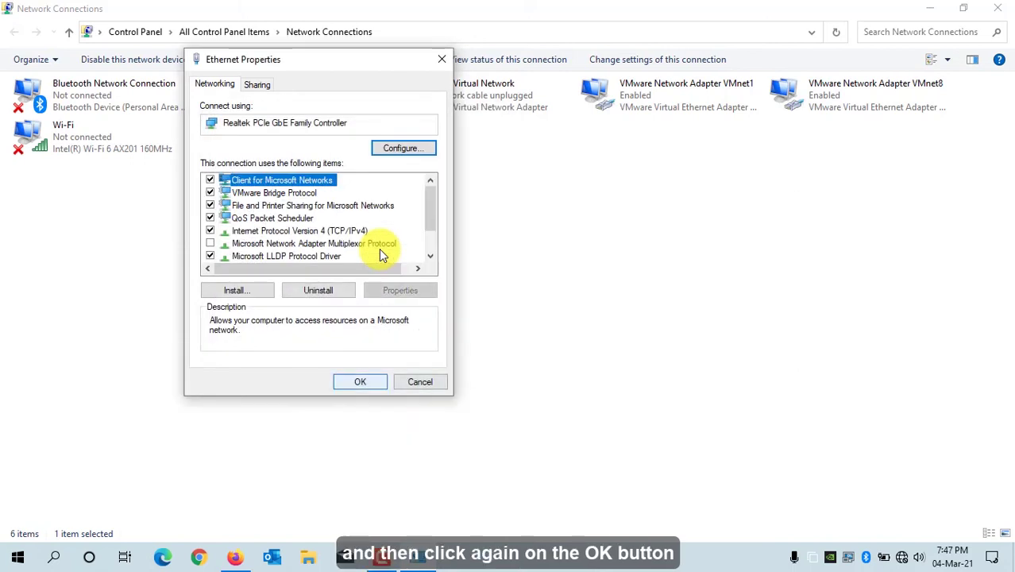
key(Return)
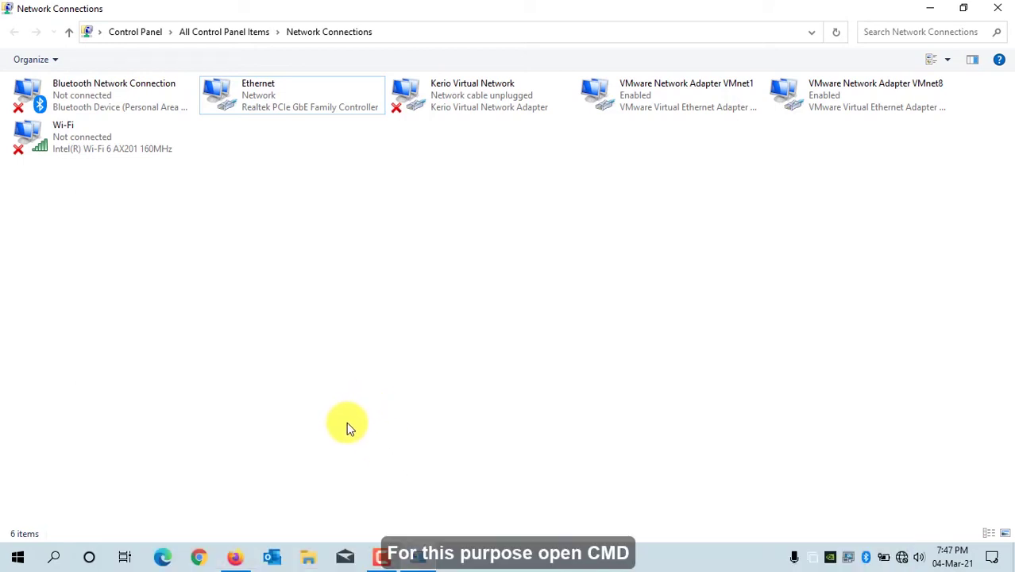
Ping 192.168.0.1 from a Command Prompt, check for 0% loss, then close it
click(232, 559)
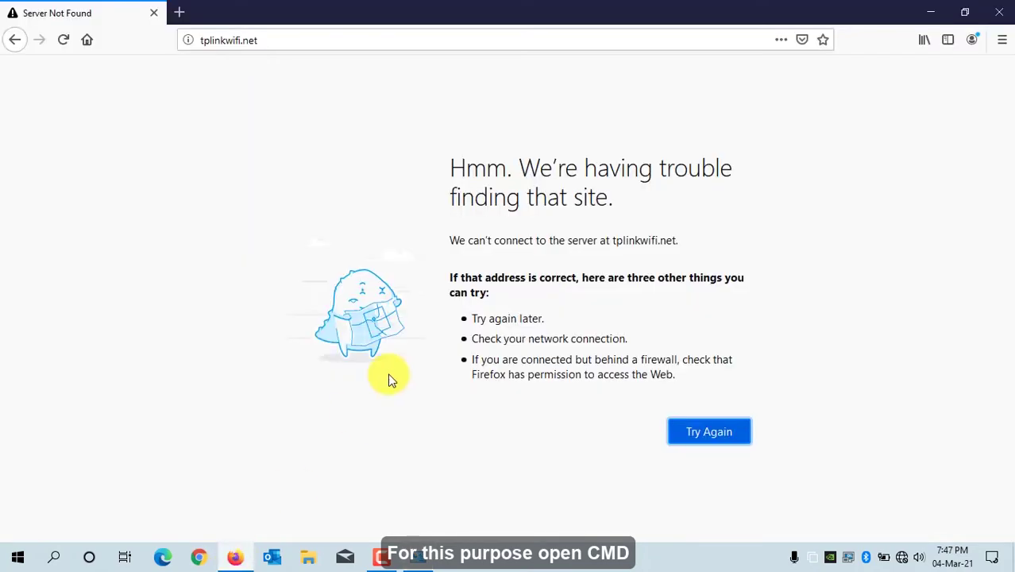
key(super+r)
text(cmd)
key(Return)
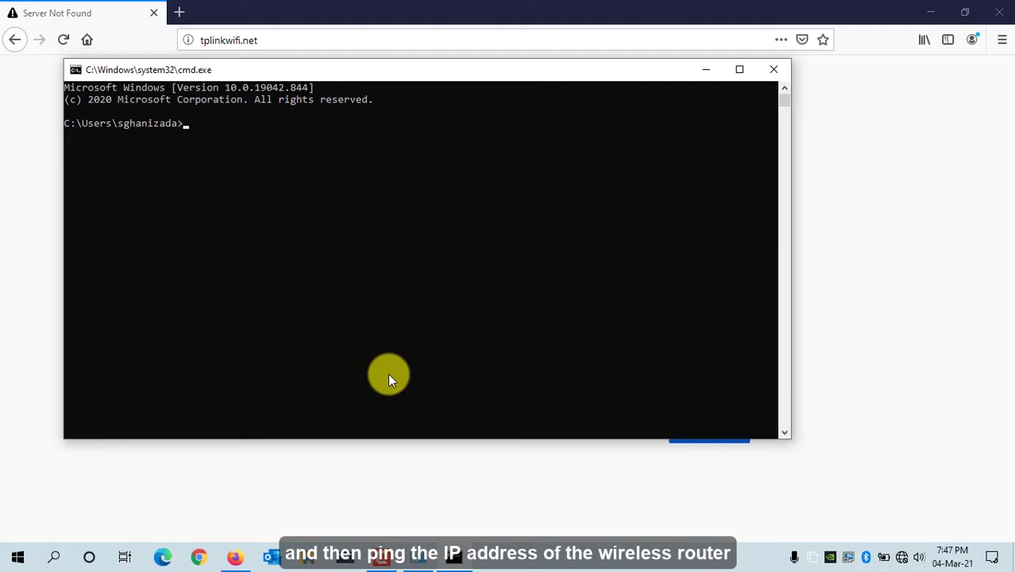
text(p)
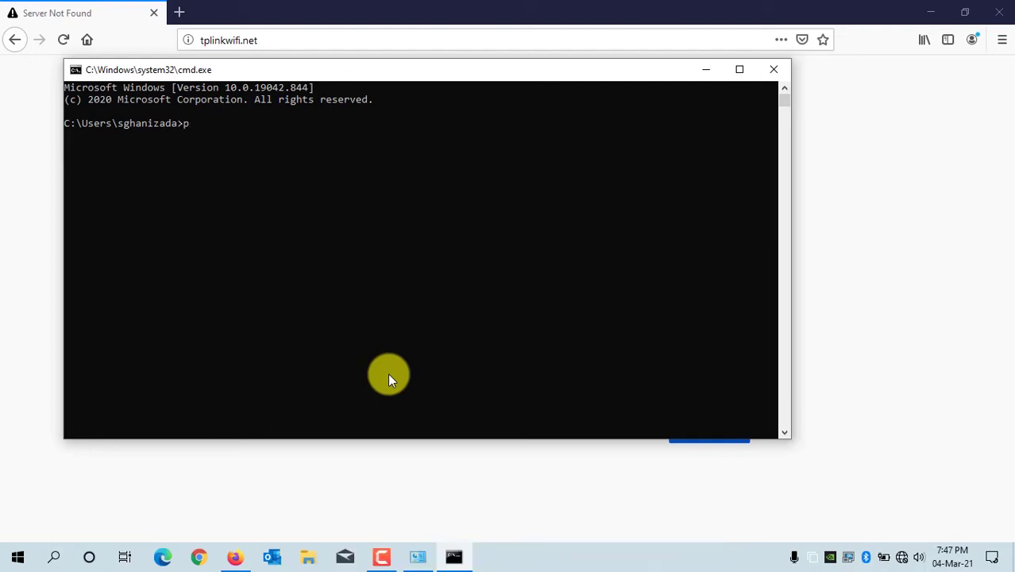
text(ing 192.168.0.1)
key(Return)
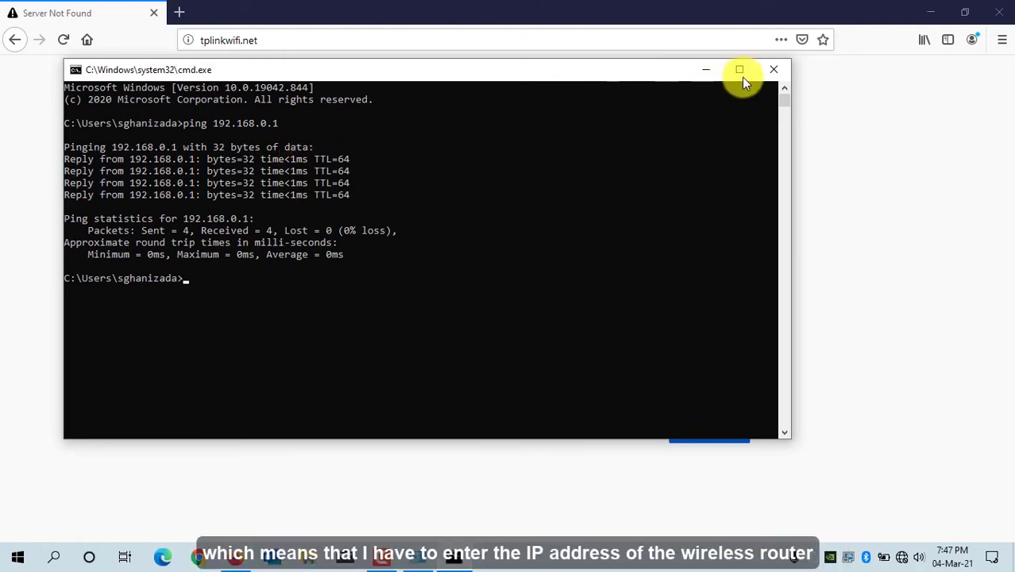
click(773, 70)
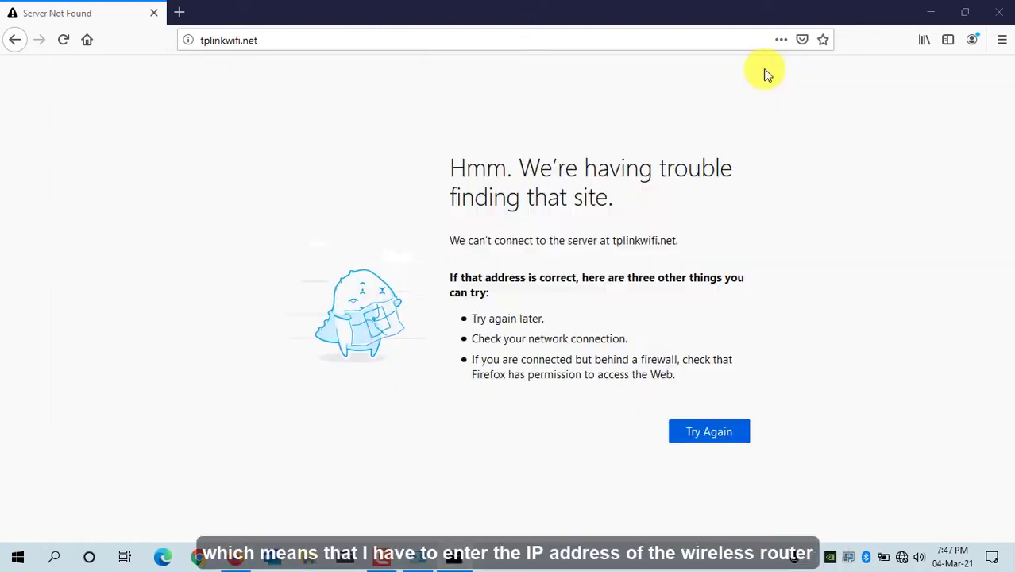
Browse to 192.168.0.1 in Firefox and log in with the admin password
click(463, 39)
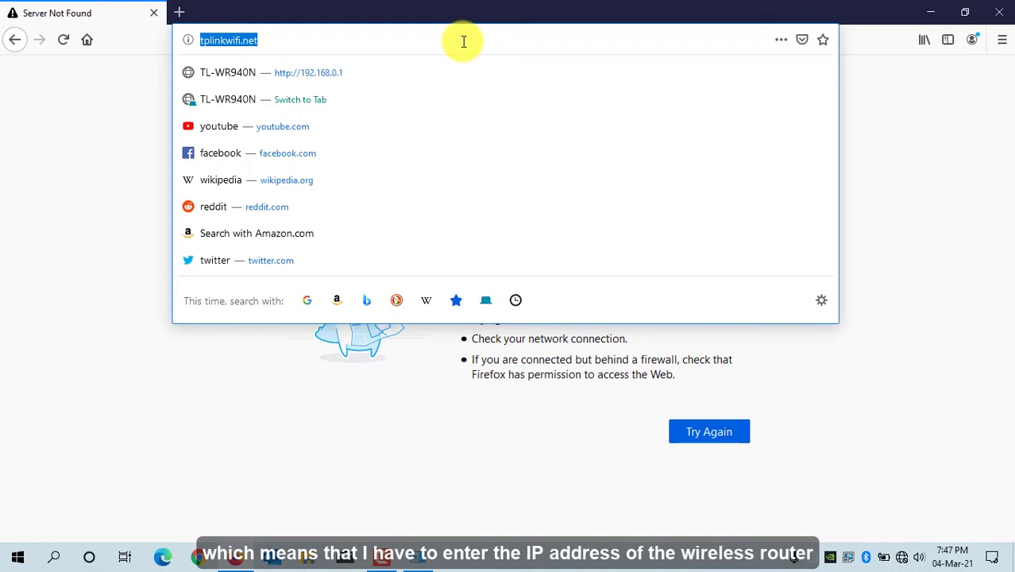
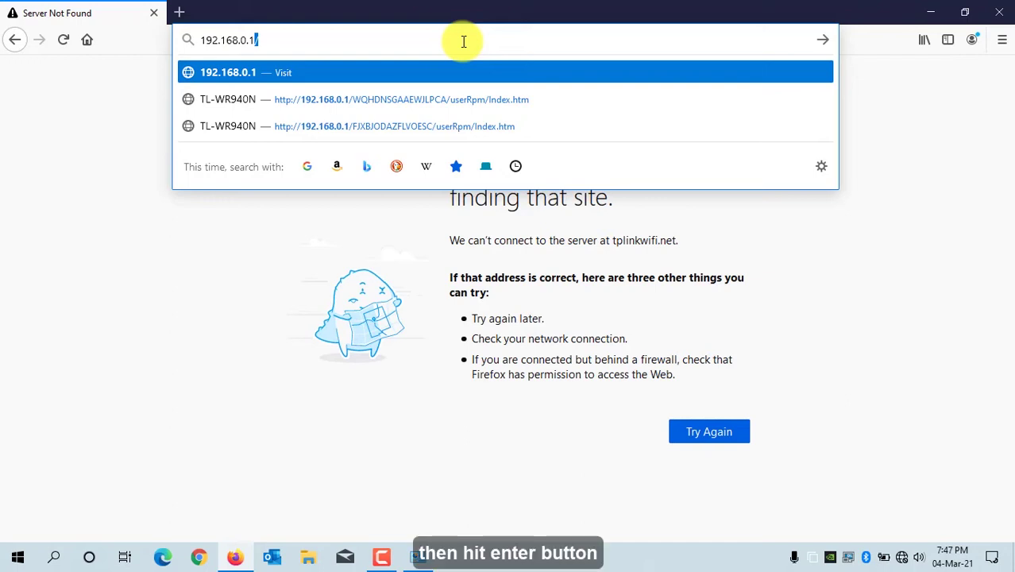
key(Return)
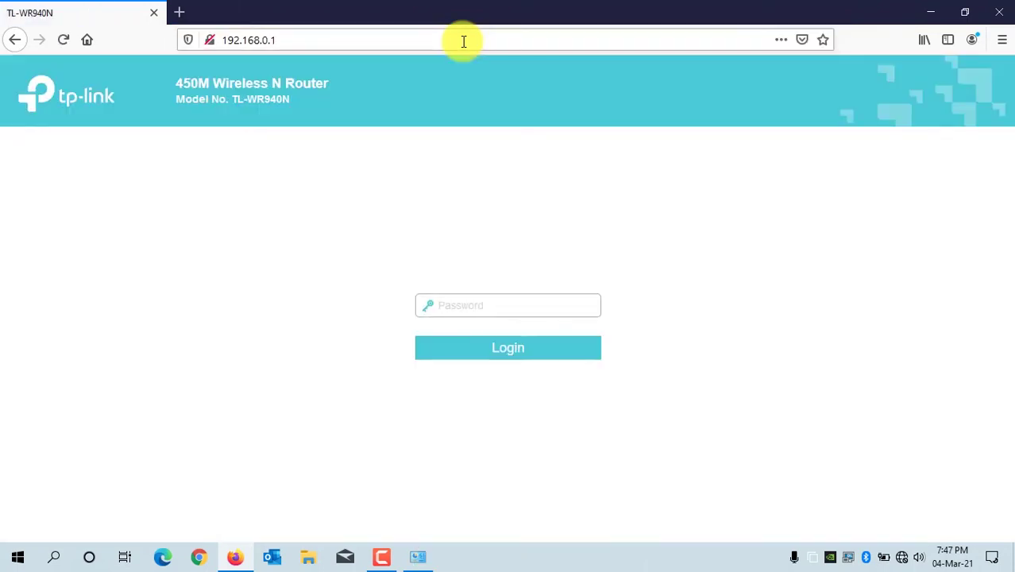
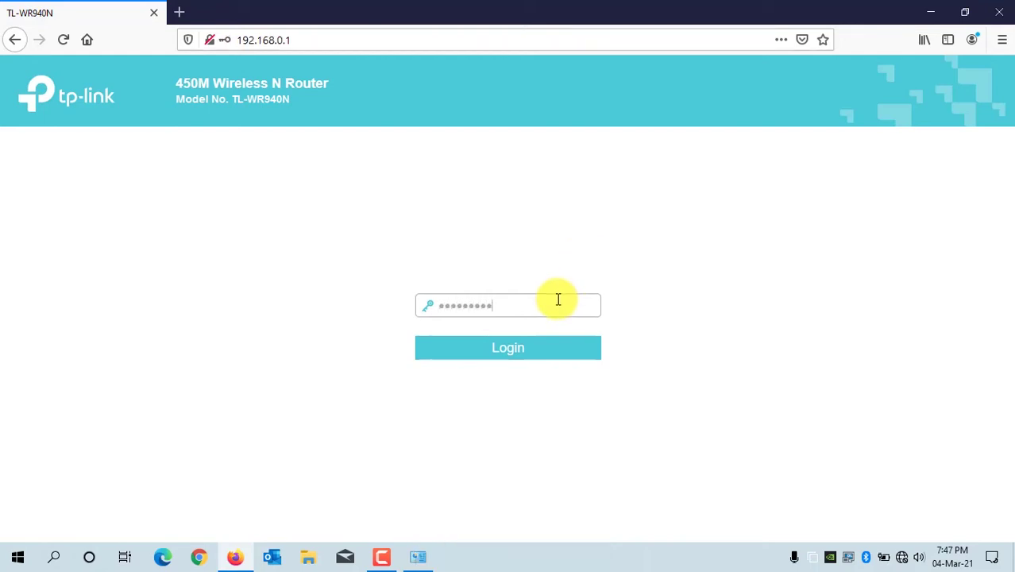
key(Return)
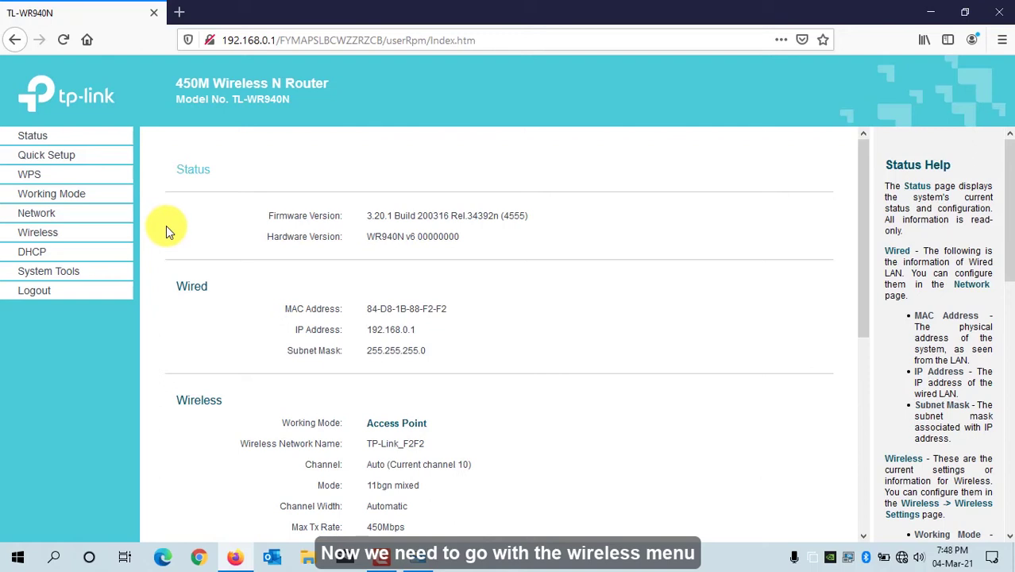
Name the wireless network TechForAll, keeping Channel Auto, 11bgn mixed mode and Auto width
click(106, 240)
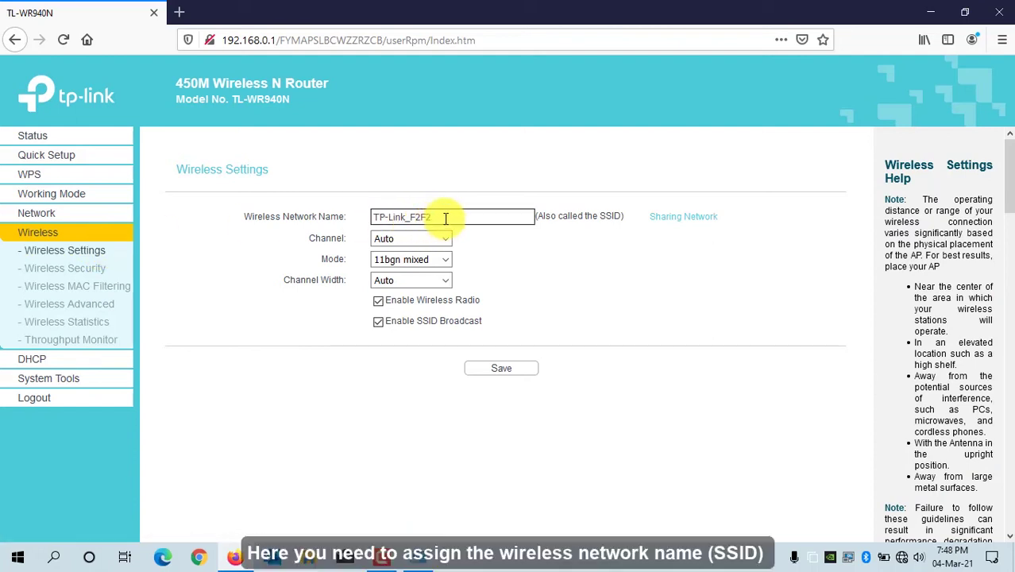
drag(444, 219, 344, 211)
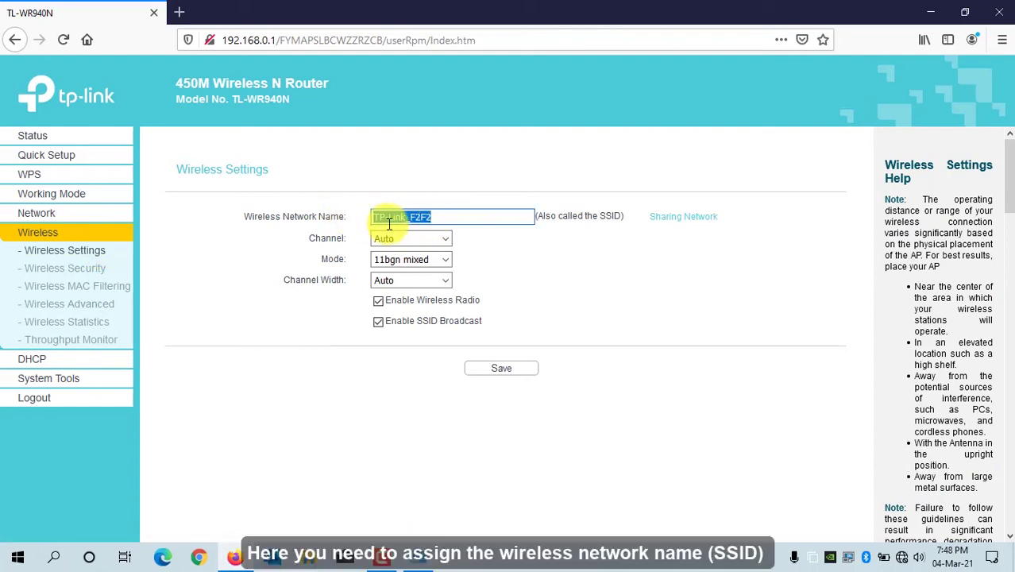
text(Tec)
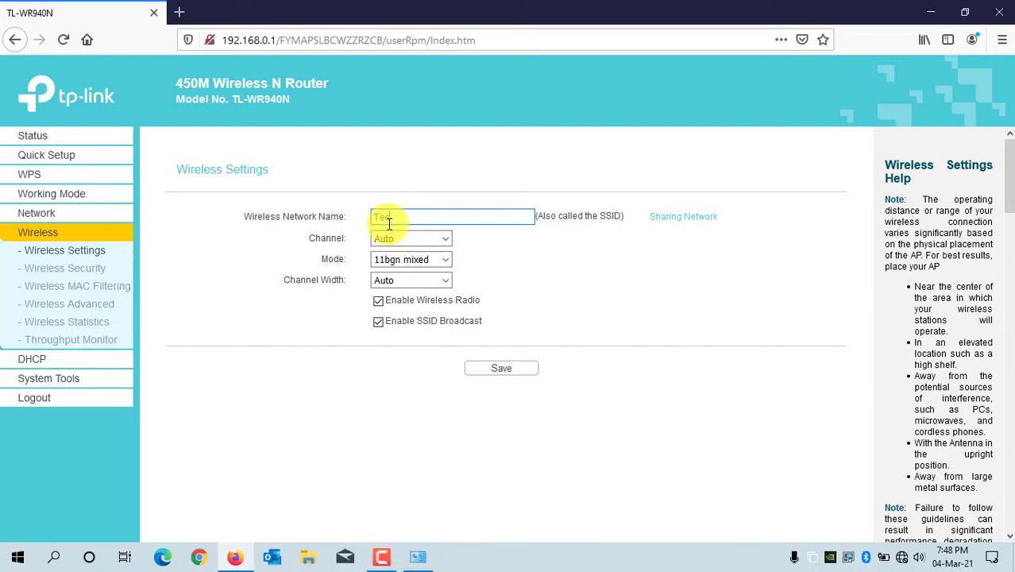
text(hForAll)
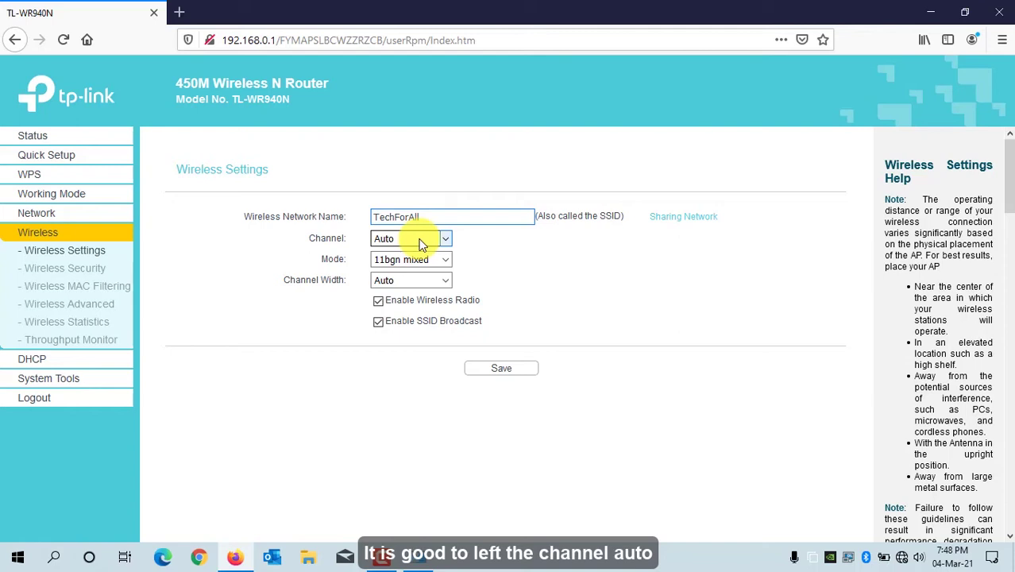
click(421, 242)
click(422, 240)
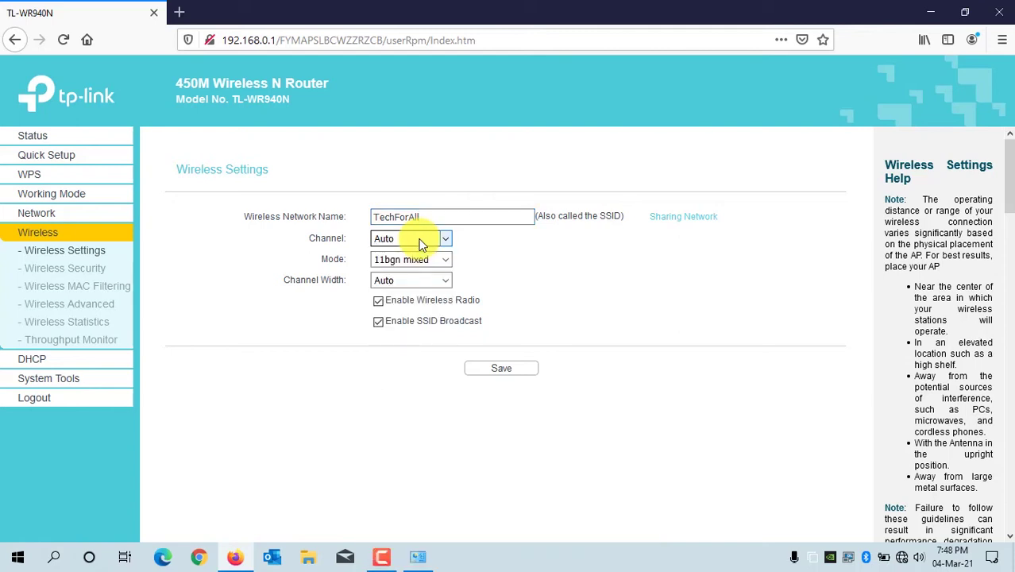
click(433, 268)
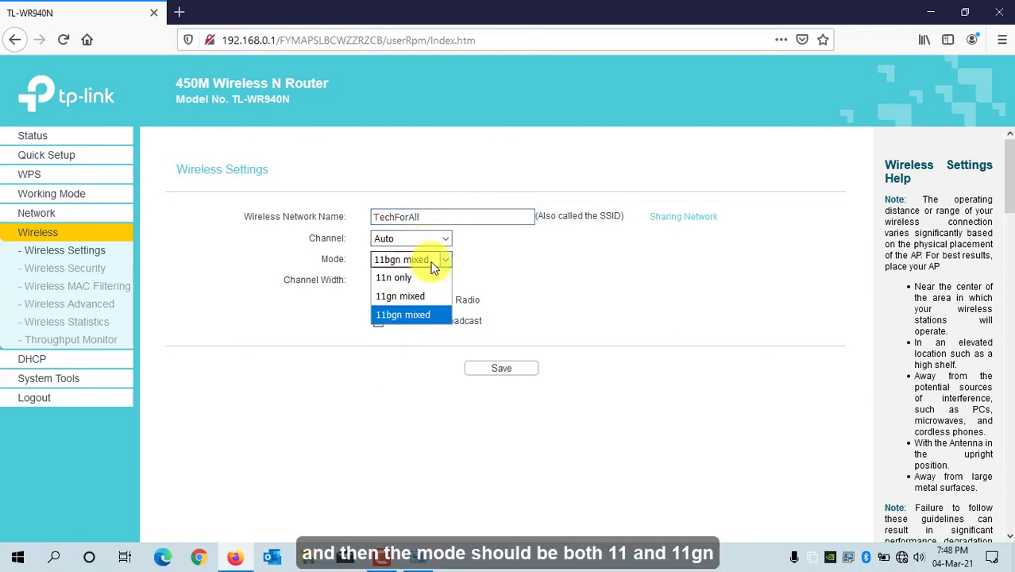
click(436, 314)
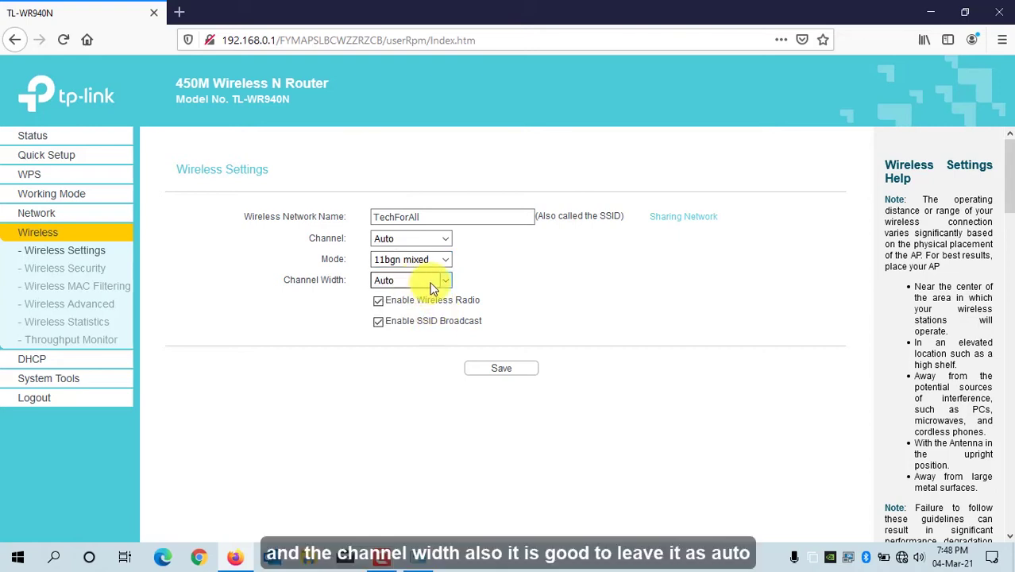
click(433, 286)
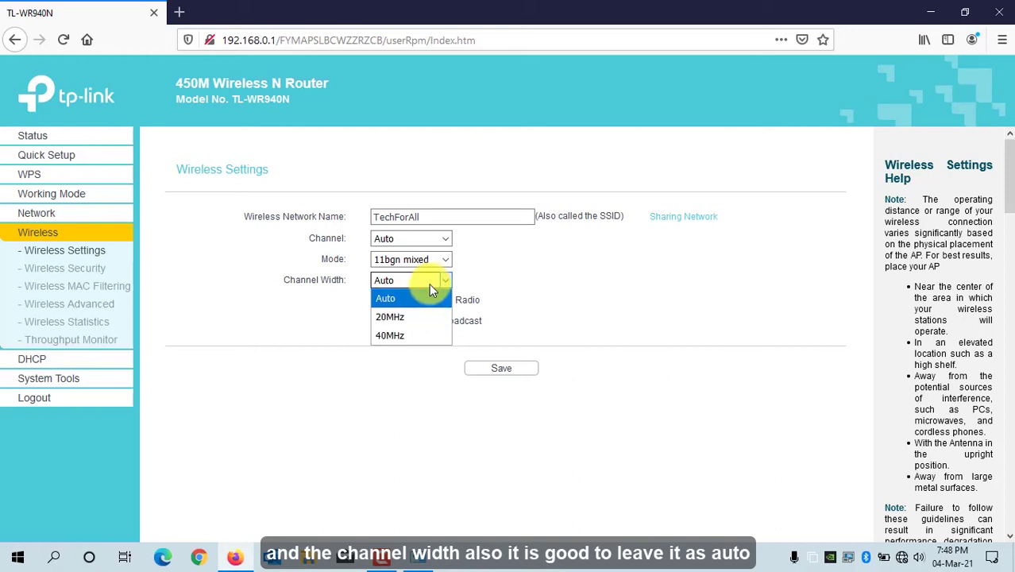
click(435, 300)
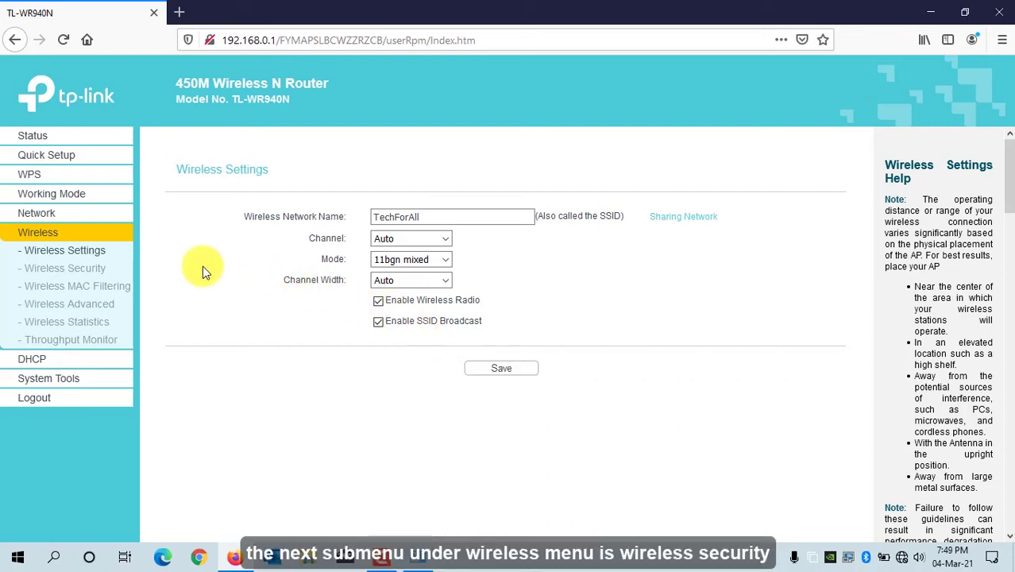
click(84, 270)
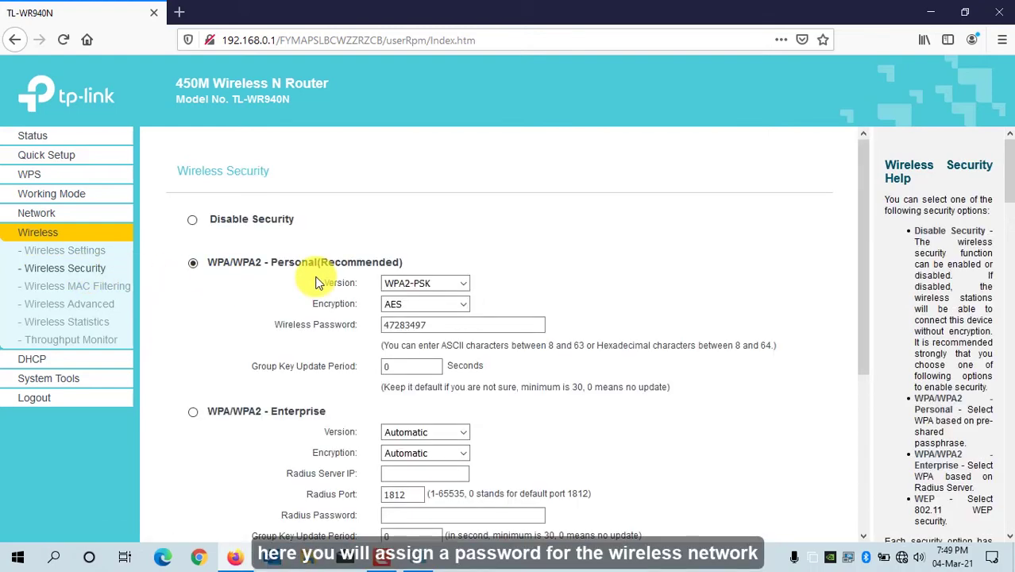
Keep WPA2-PSK with AES, replace the wireless password with a new one, and save
scroll(370, 276, down, 2)
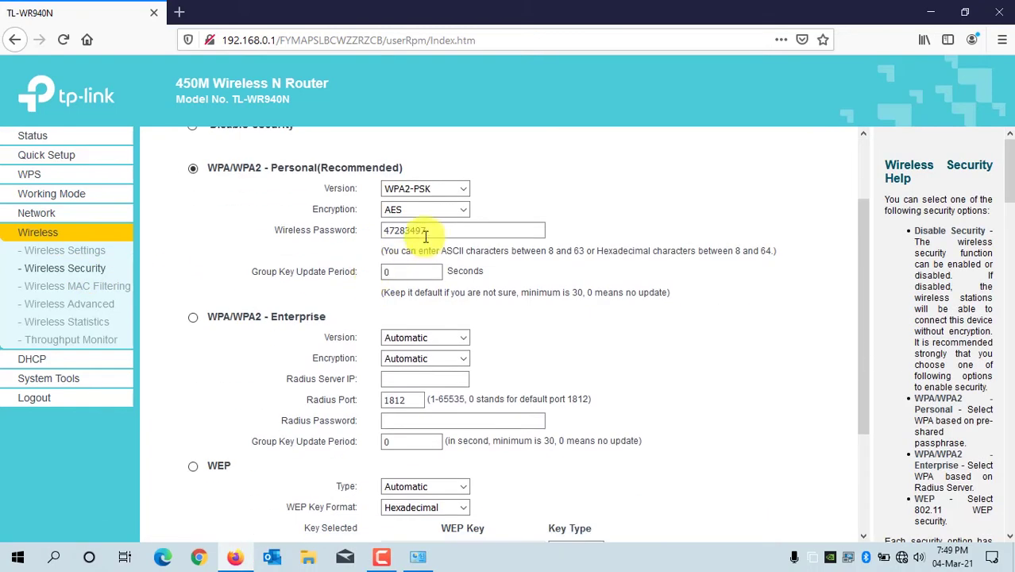
click(448, 189)
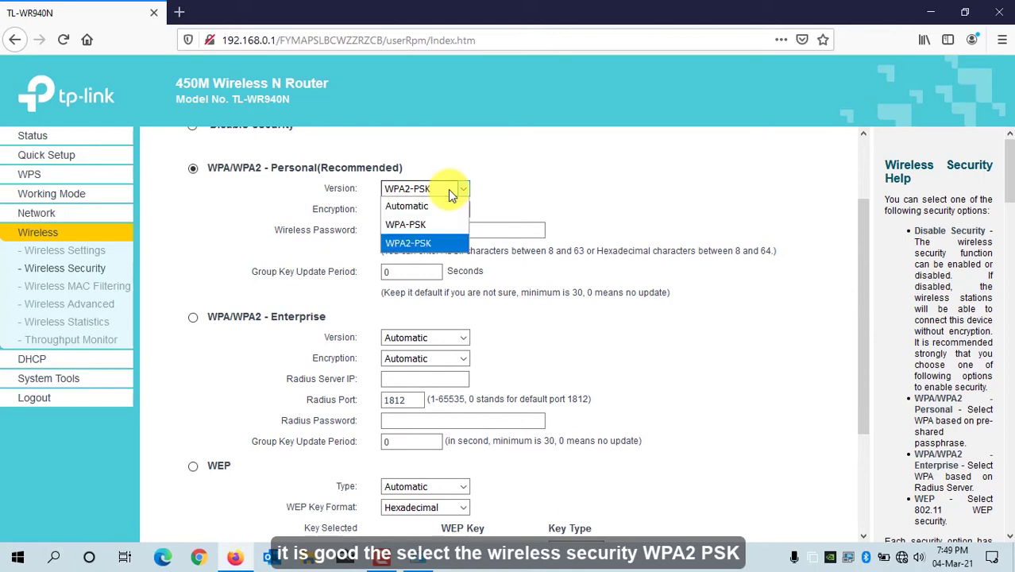
click(449, 191)
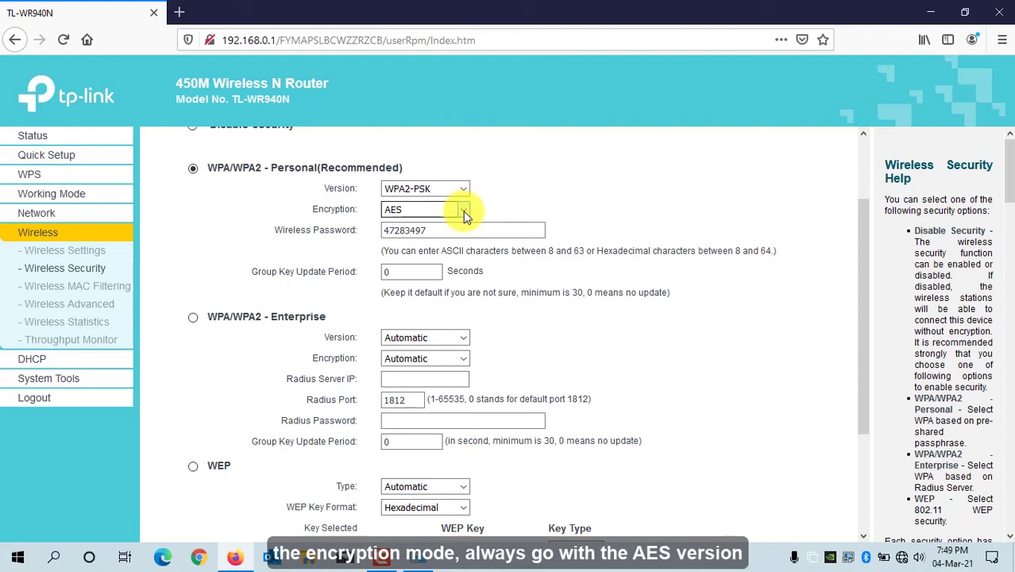
click(463, 210)
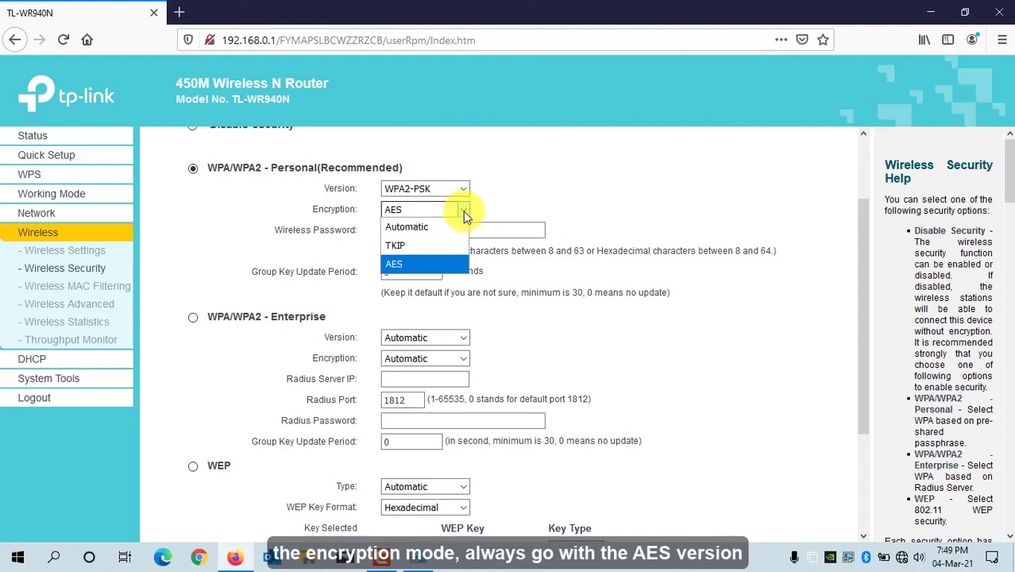
click(463, 210)
click(452, 229)
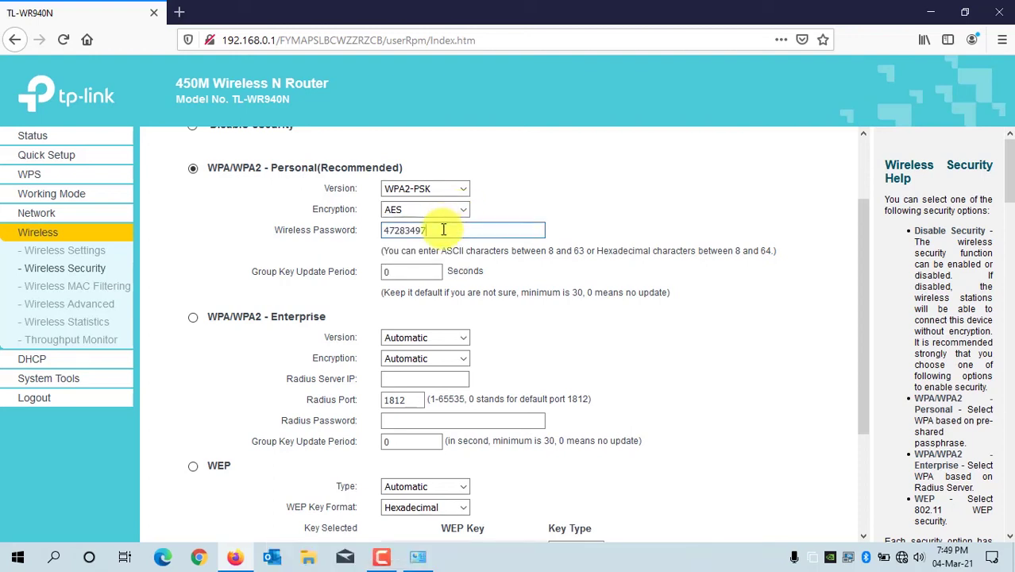
key(ctrl+a)
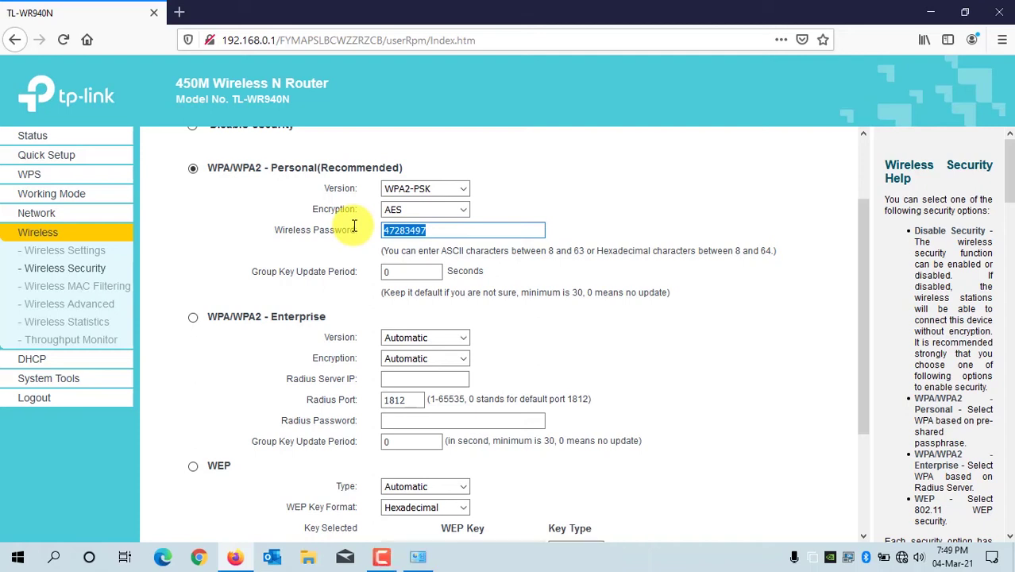
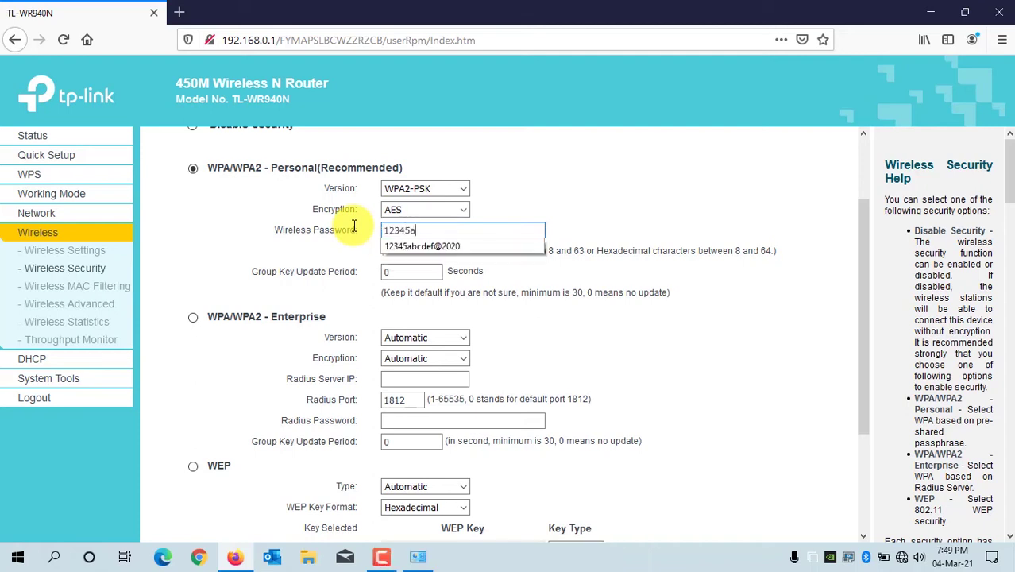
key(Tab)
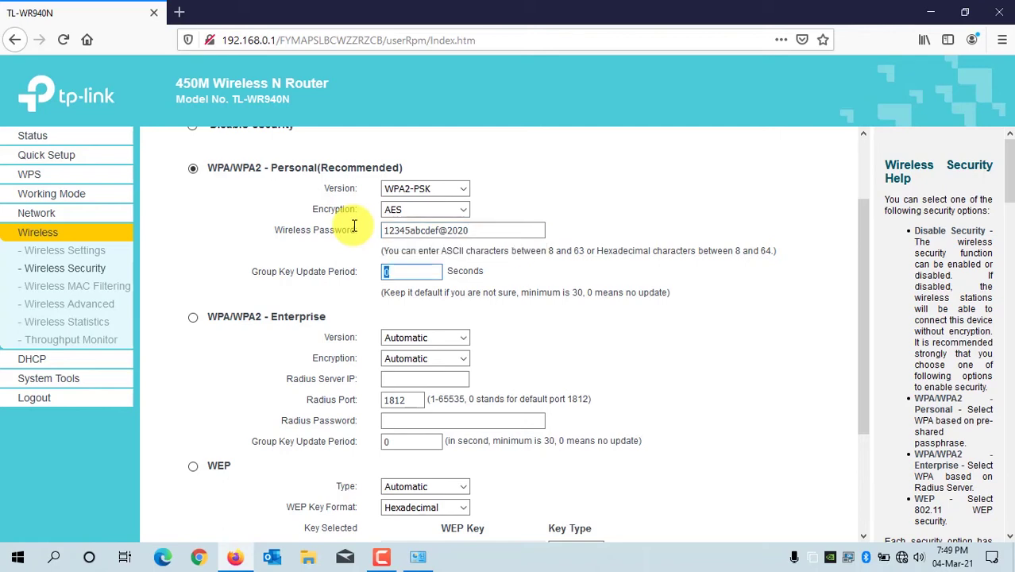
scroll(417, 263, down, 3)
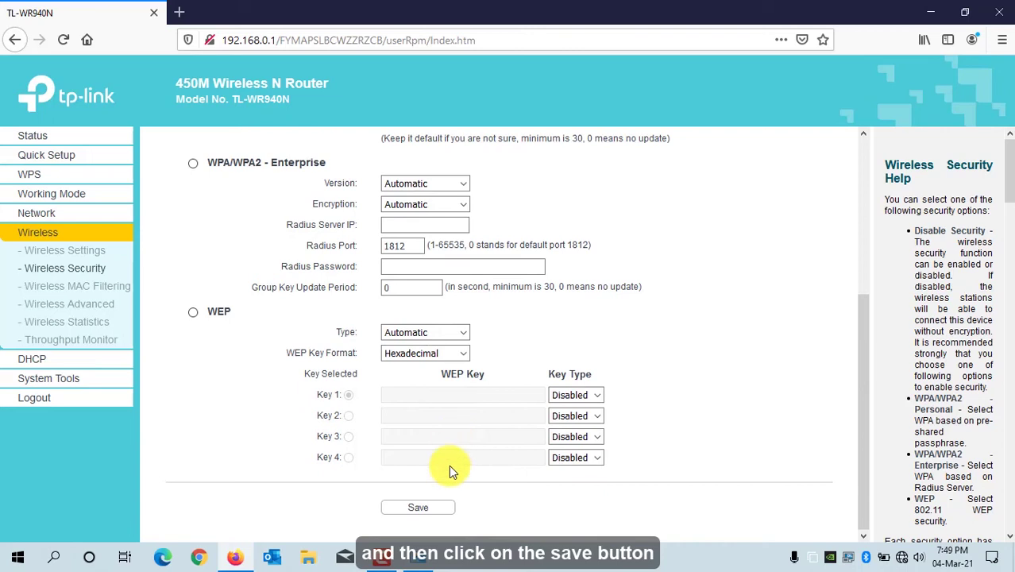
click(425, 512)
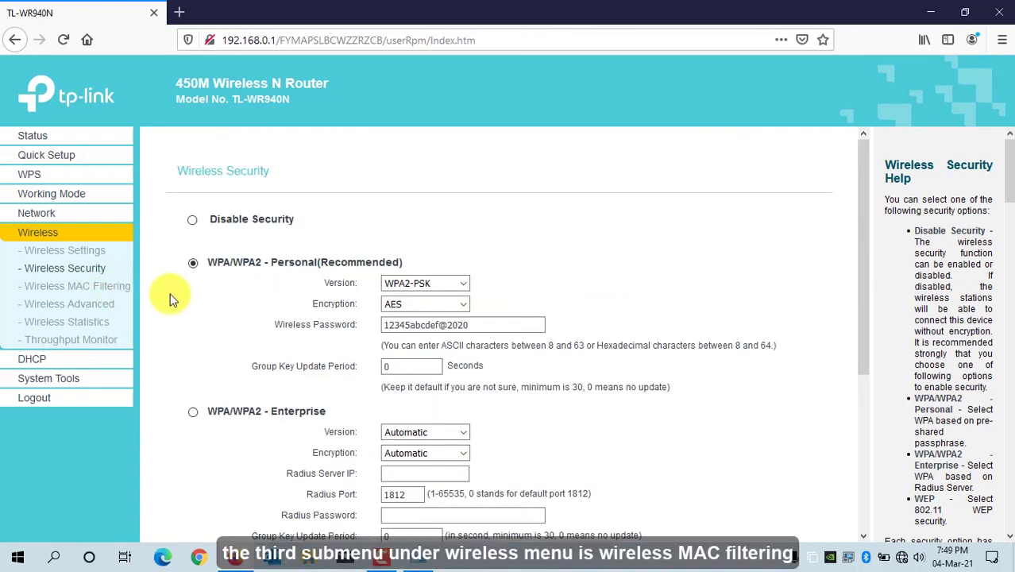
Enable Wireless MAC Filtering briefly, then set it back to Disabled
click(108, 287)
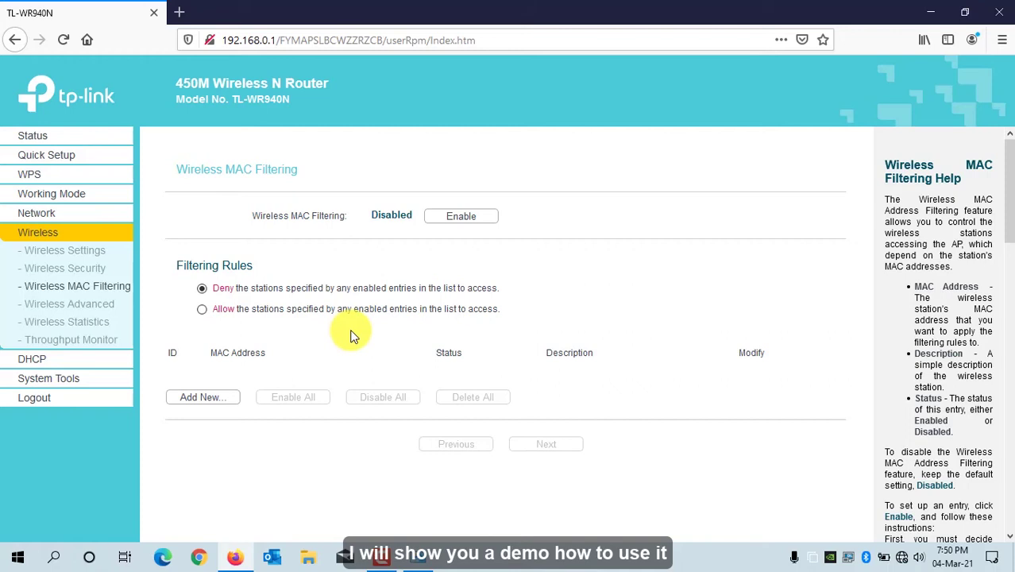
click(462, 218)
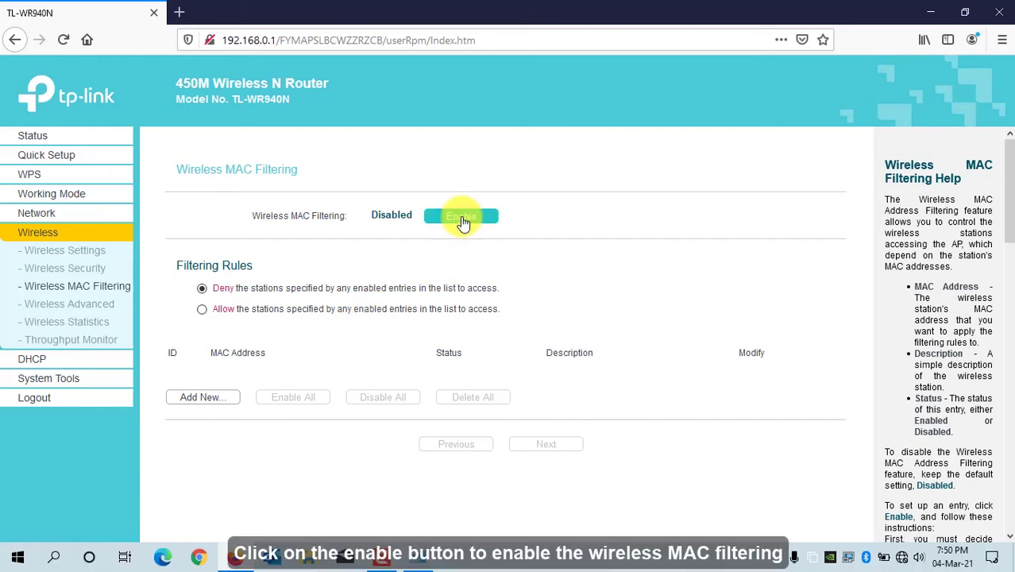
click(461, 217)
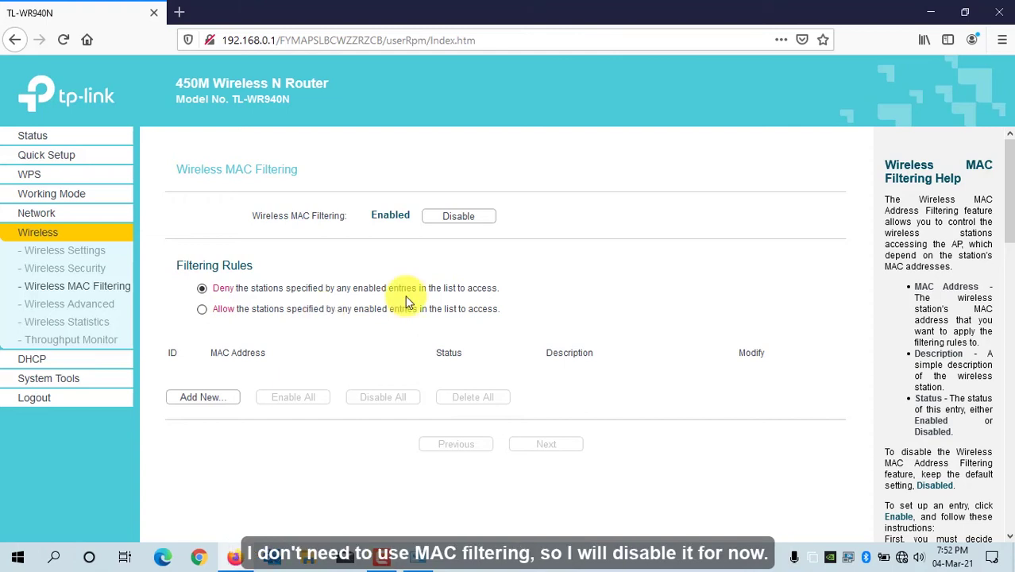
click(465, 221)
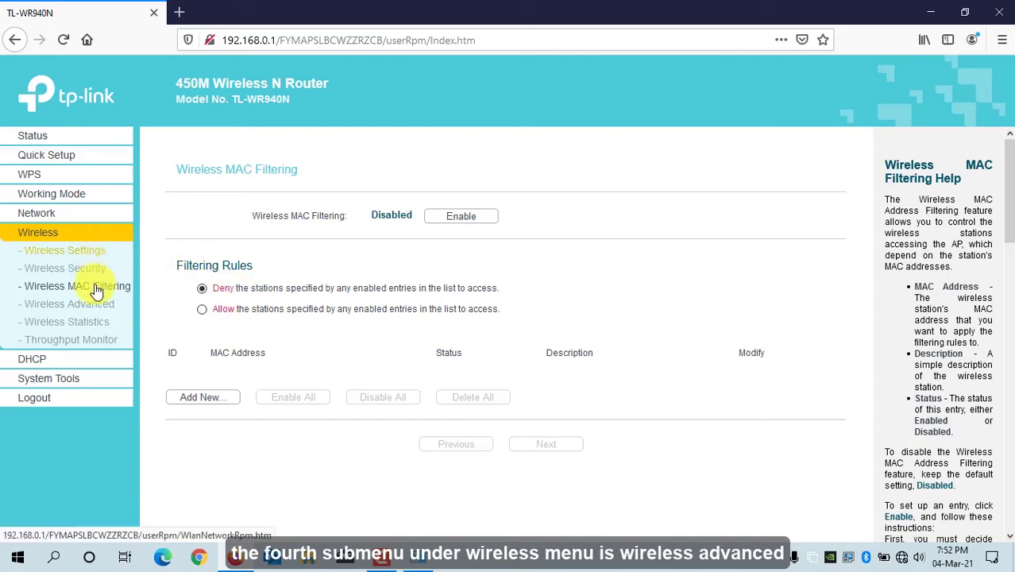
Review the Wireless Advanced transmit power levels and leave it at High
click(85, 307)
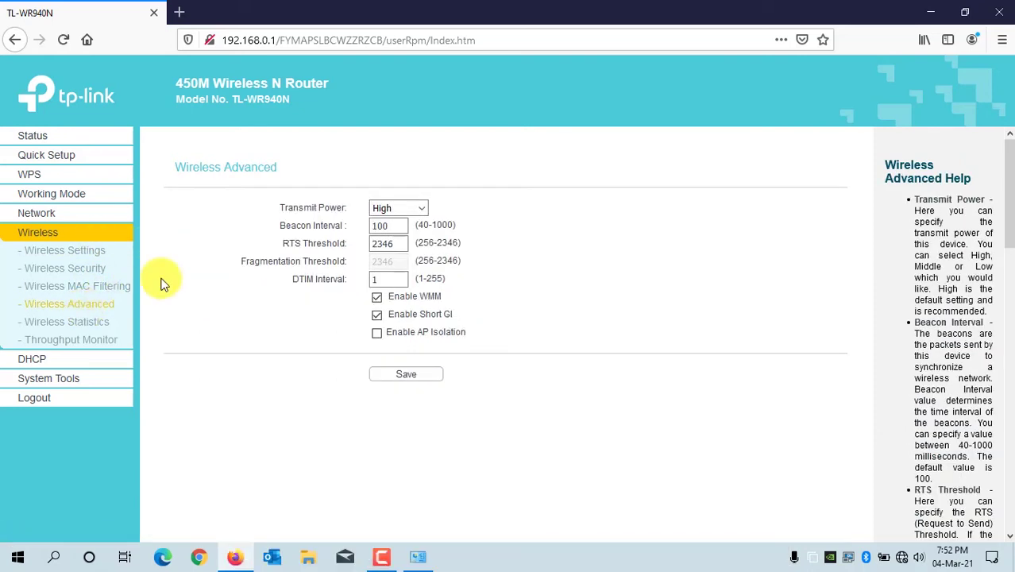
click(423, 209)
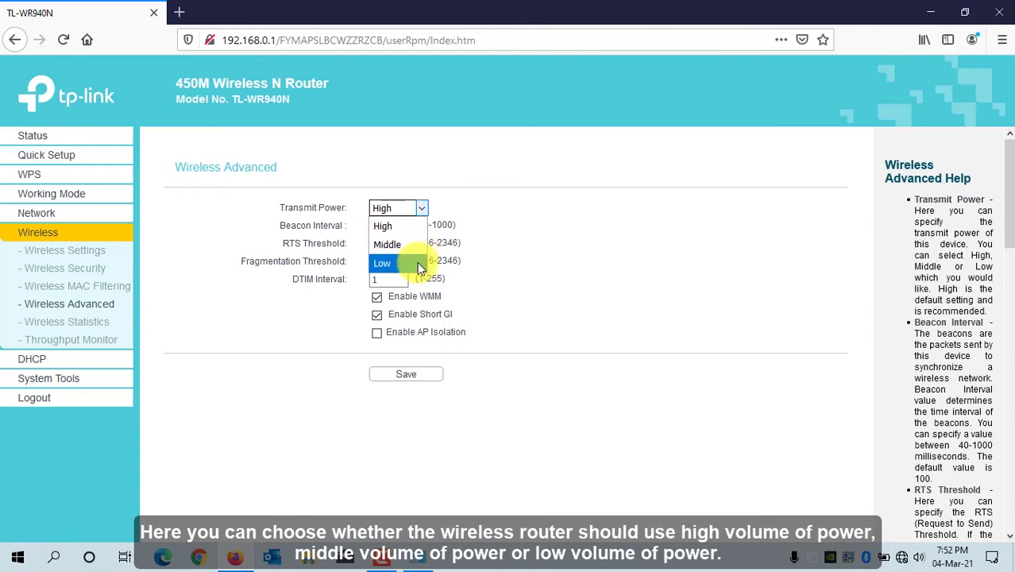
click(560, 220)
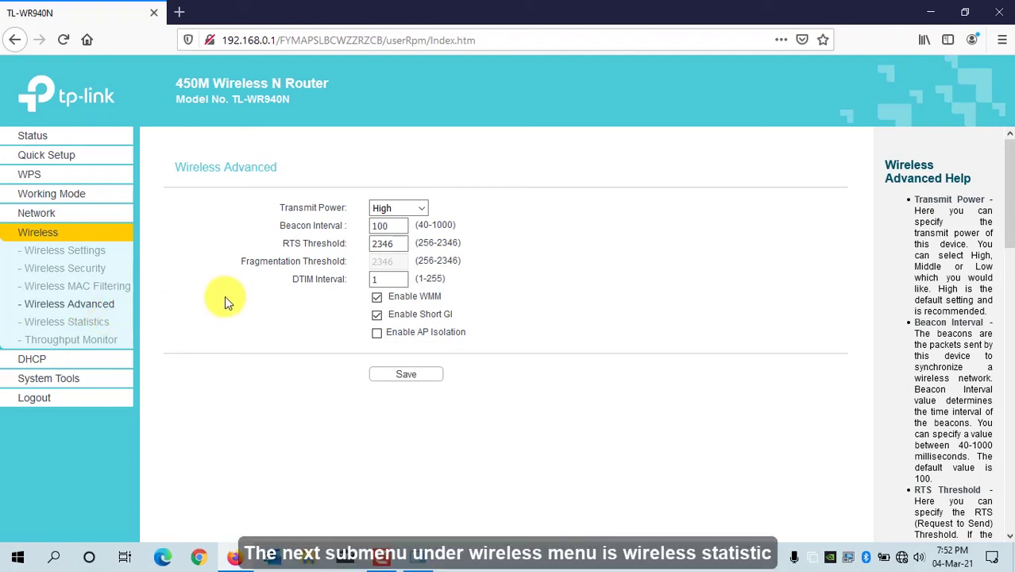
Refresh Wireless Statistics until the connected phone appears, then deny its access
click(85, 325)
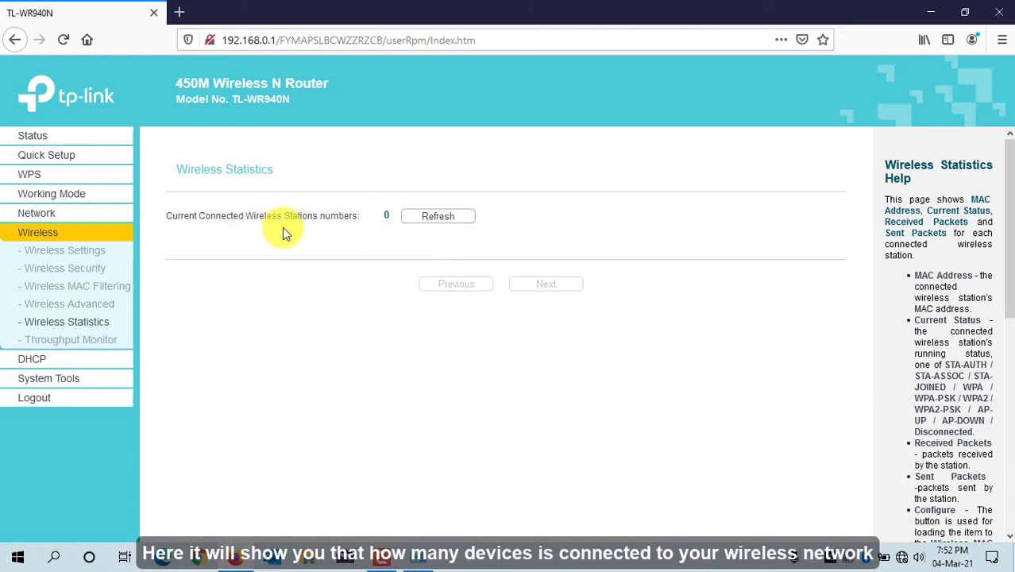
click(429, 224)
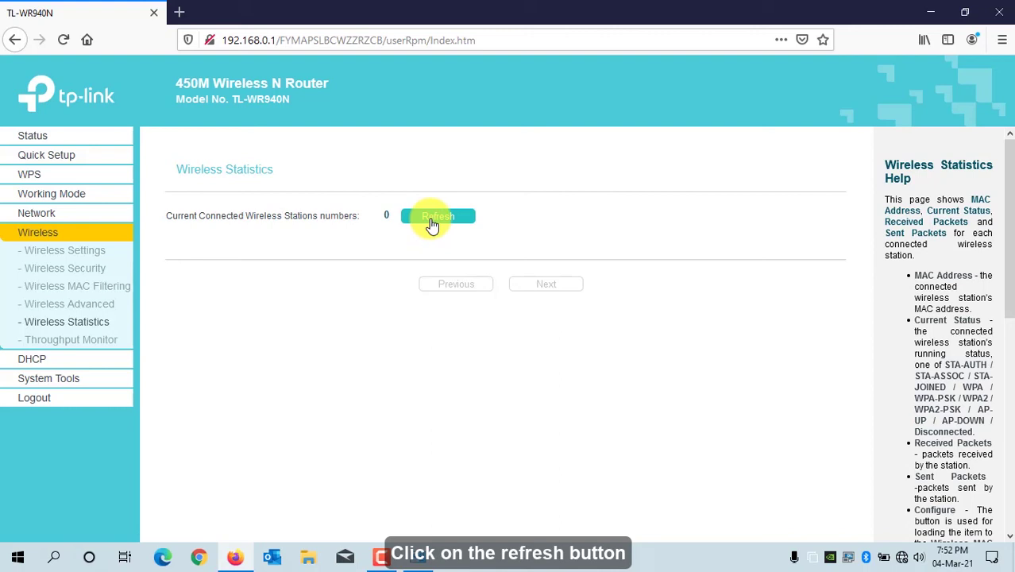
click(429, 225)
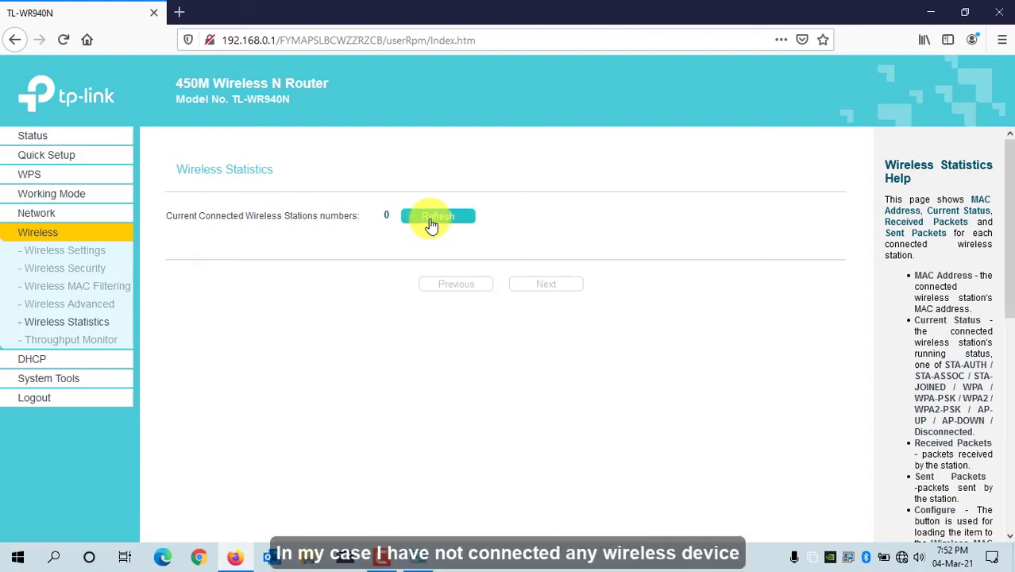
click(430, 225)
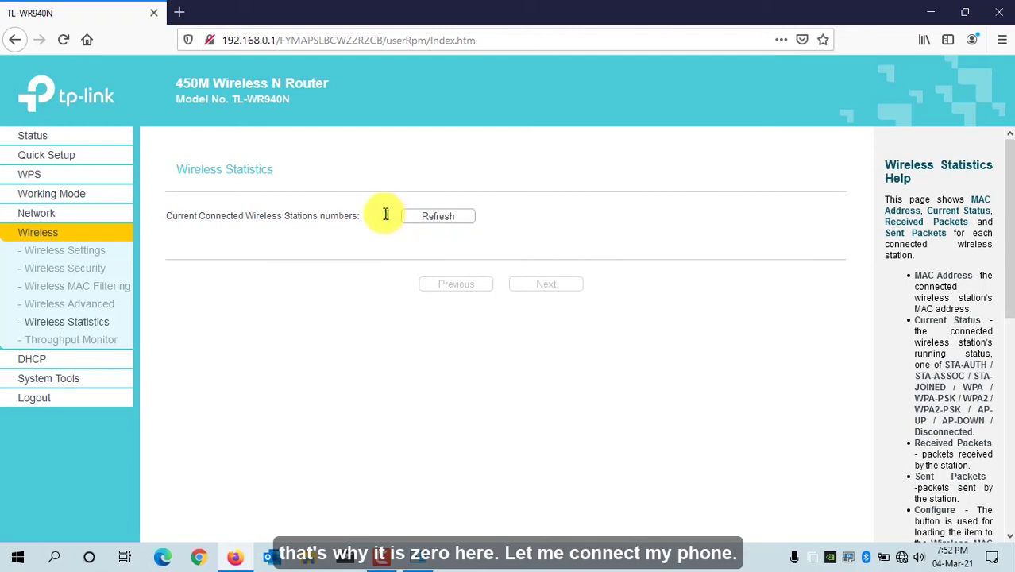
key(F5)
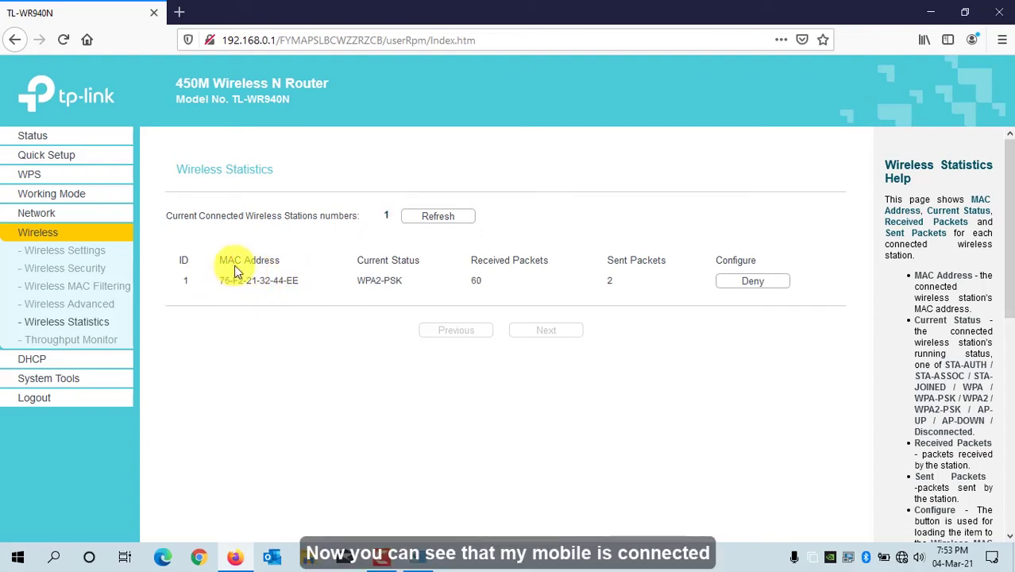
click(422, 217)
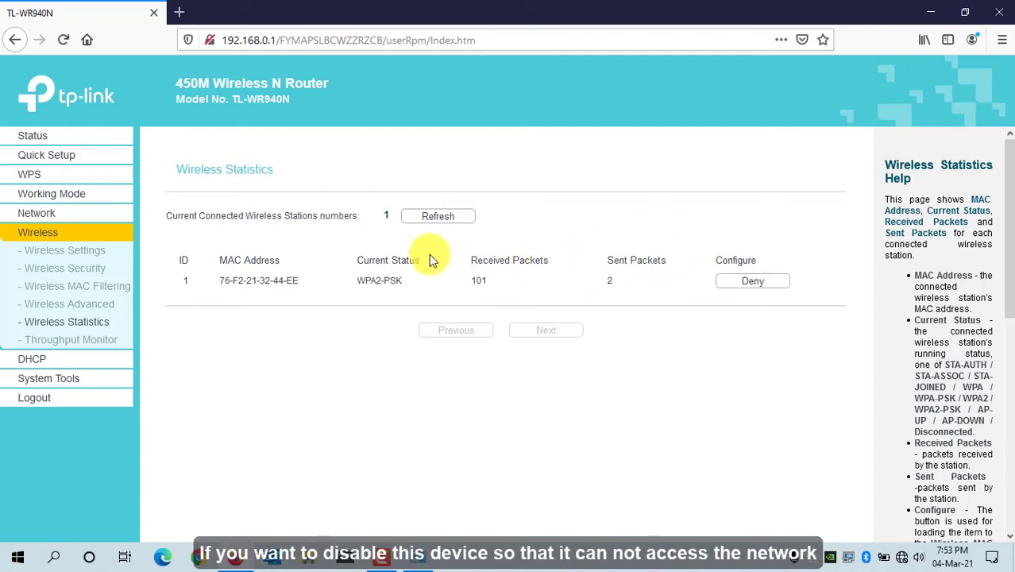
triple_click(256, 274)
click(764, 283)
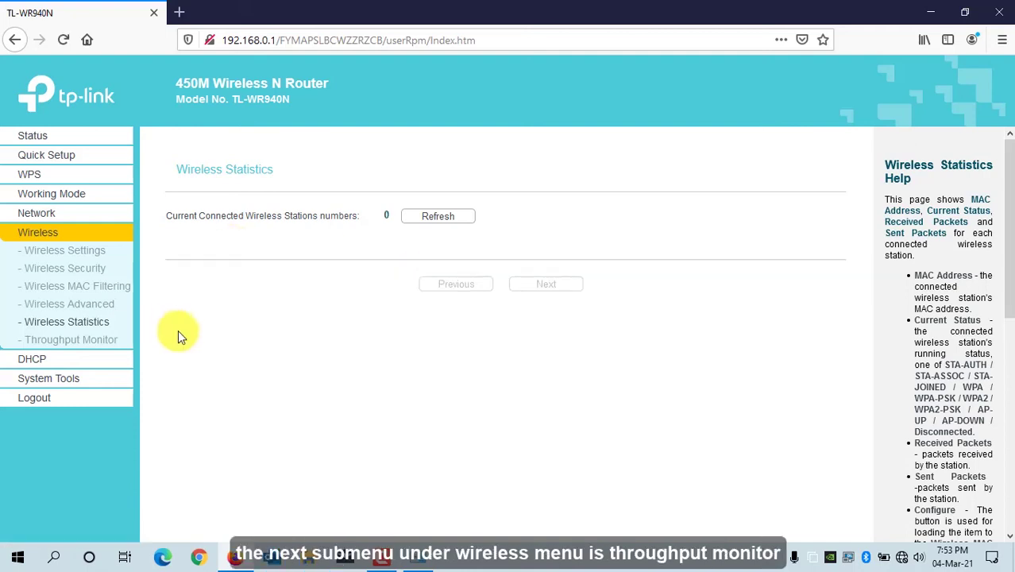
Start the wireless Throughput Monitor running
click(110, 343)
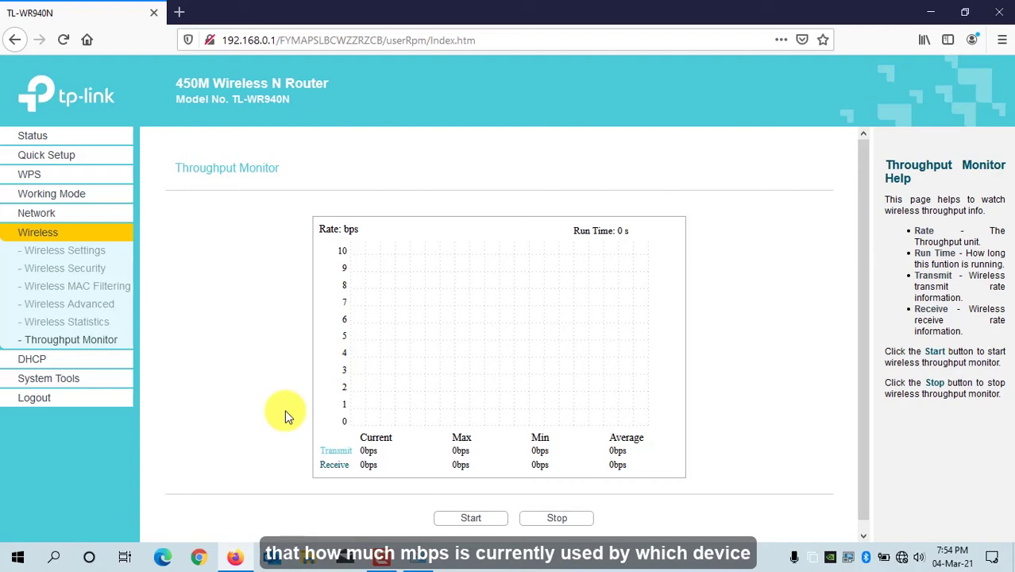
click(457, 515)
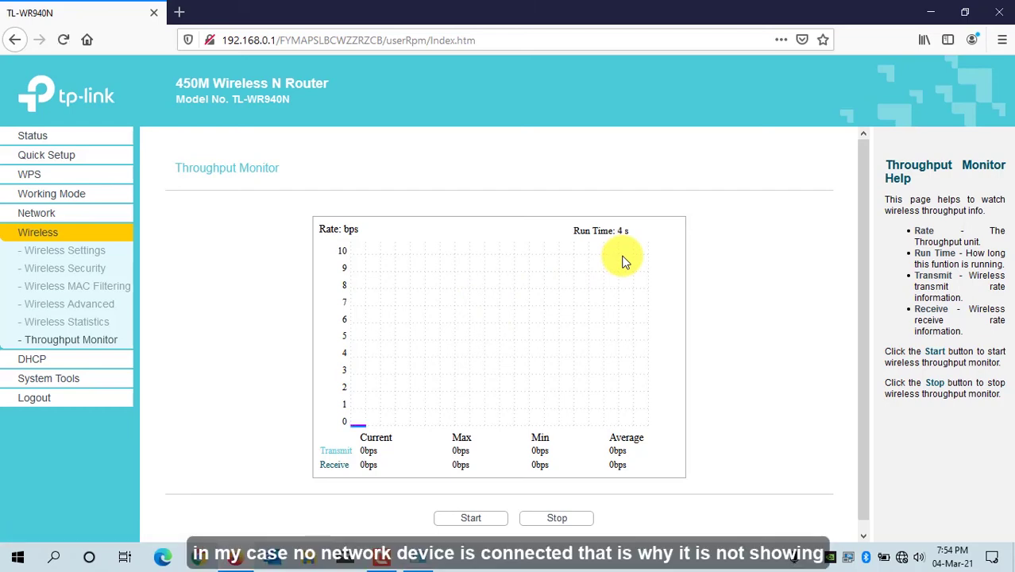
Enable the DHCP server with address pool 192.168.0.100 to 192.168.0.199
click(102, 362)
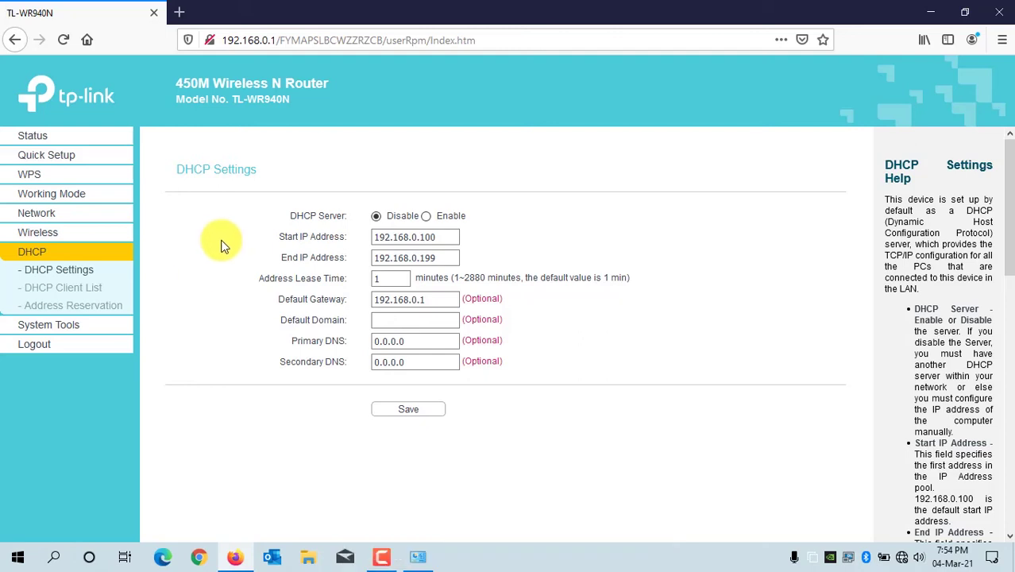
click(424, 216)
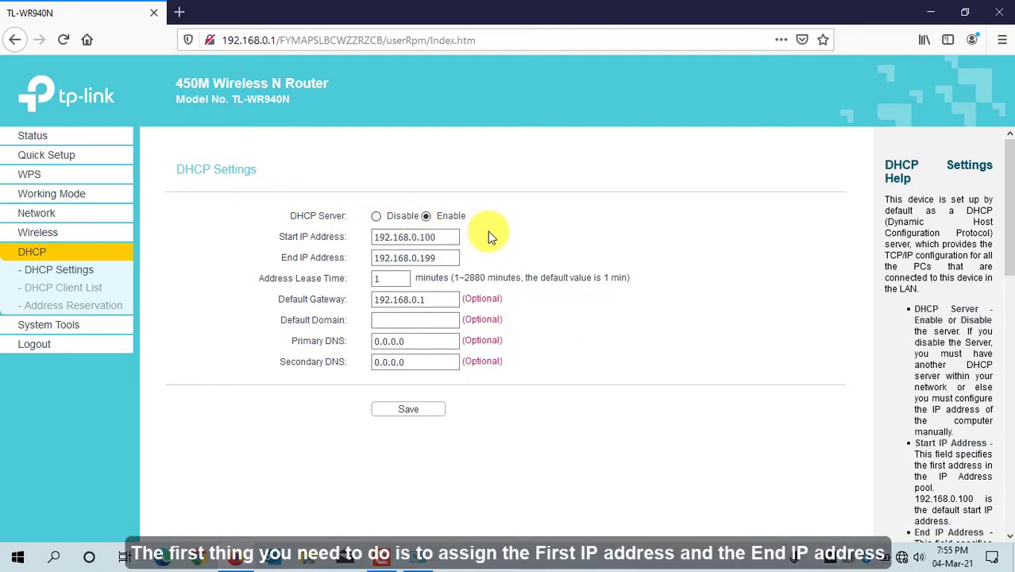
drag(459, 236, 385, 236)
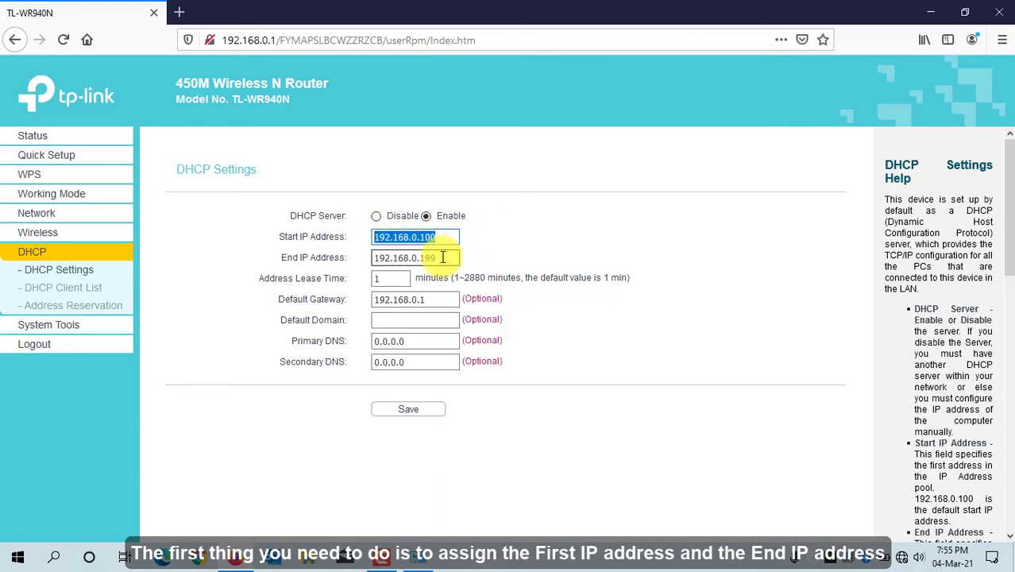
drag(448, 257, 387, 253)
click(483, 254)
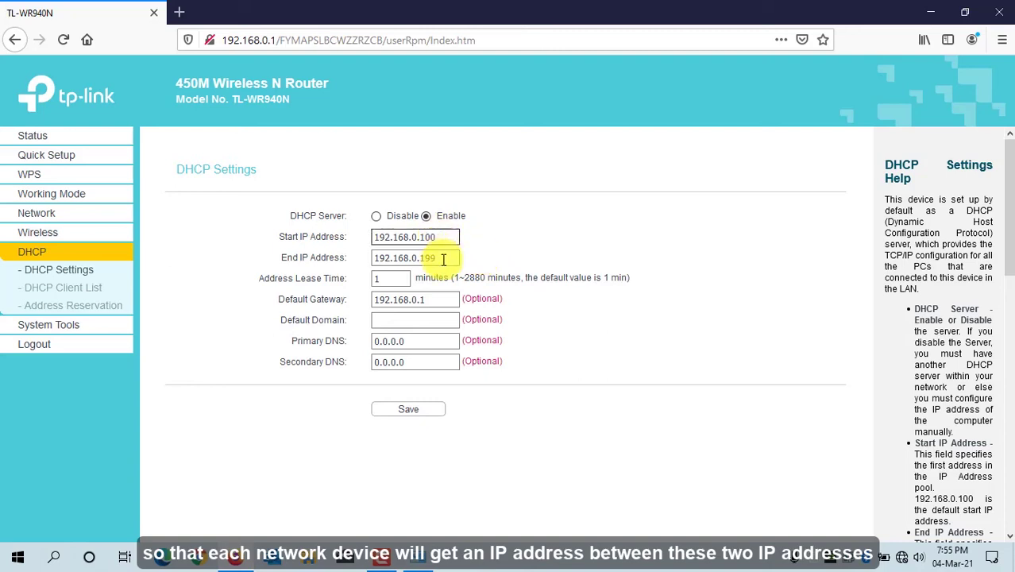
Keep gateway 192.168.0.1, leave domain and DNS fields blank, and save the DHCP settings
drag(439, 303, 370, 300)
click(426, 304)
click(416, 320)
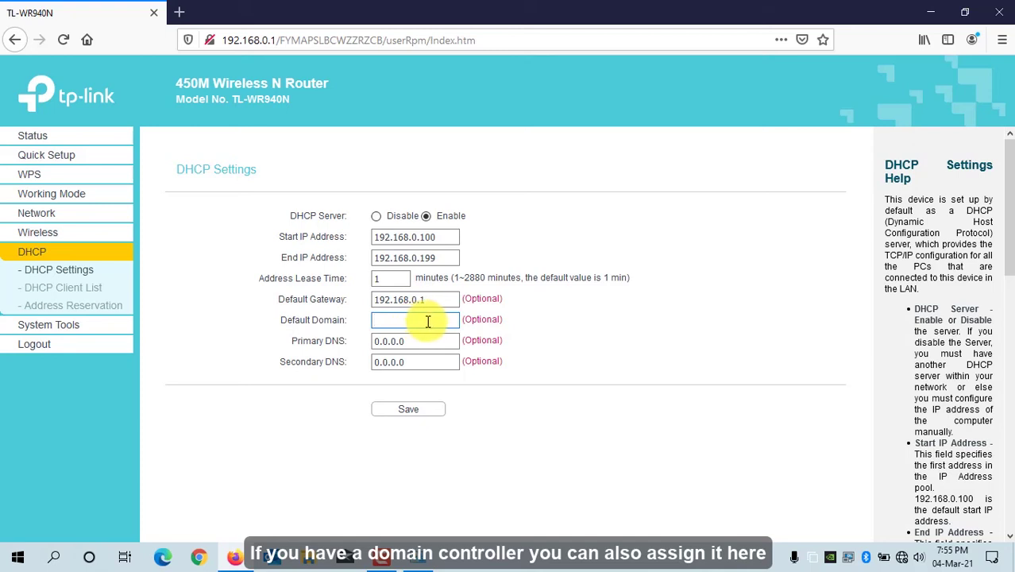
click(424, 343)
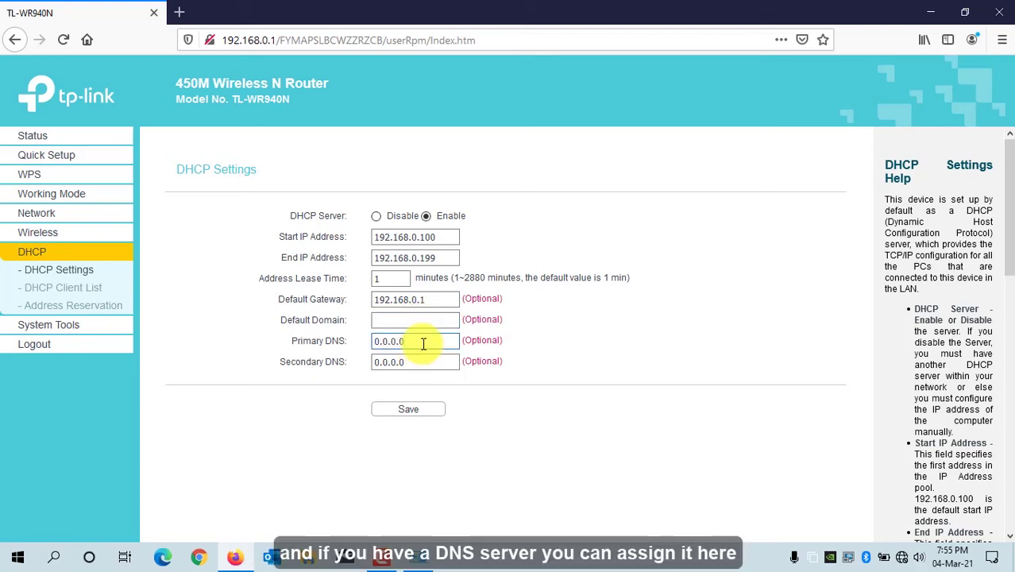
triple_click(422, 343)
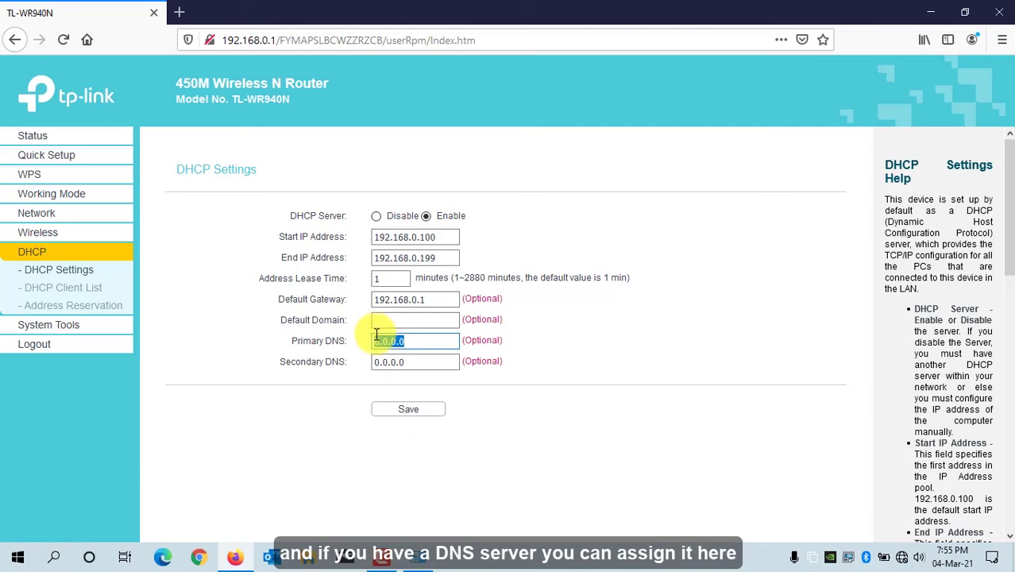
click(418, 362)
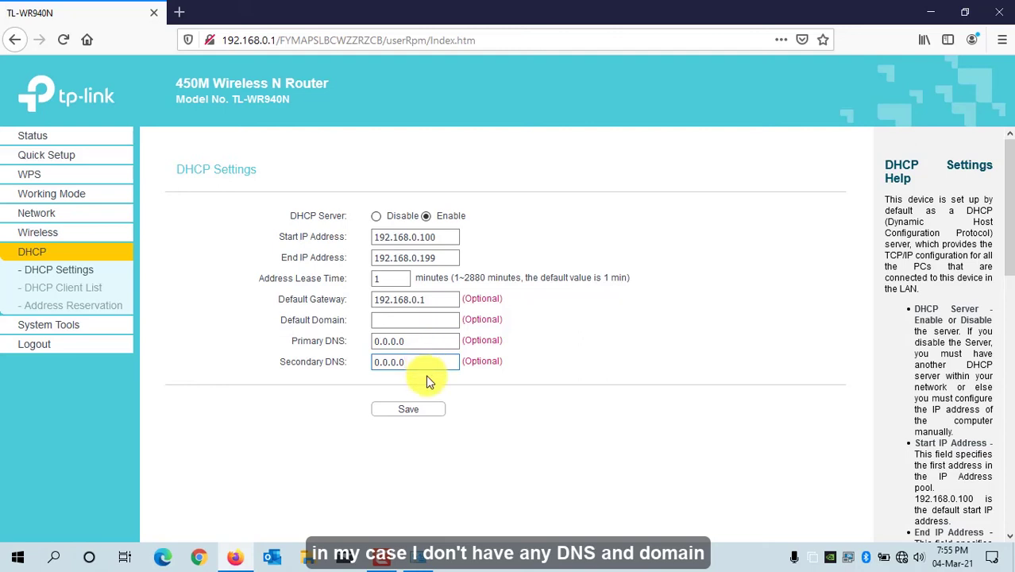
drag(437, 307, 365, 298)
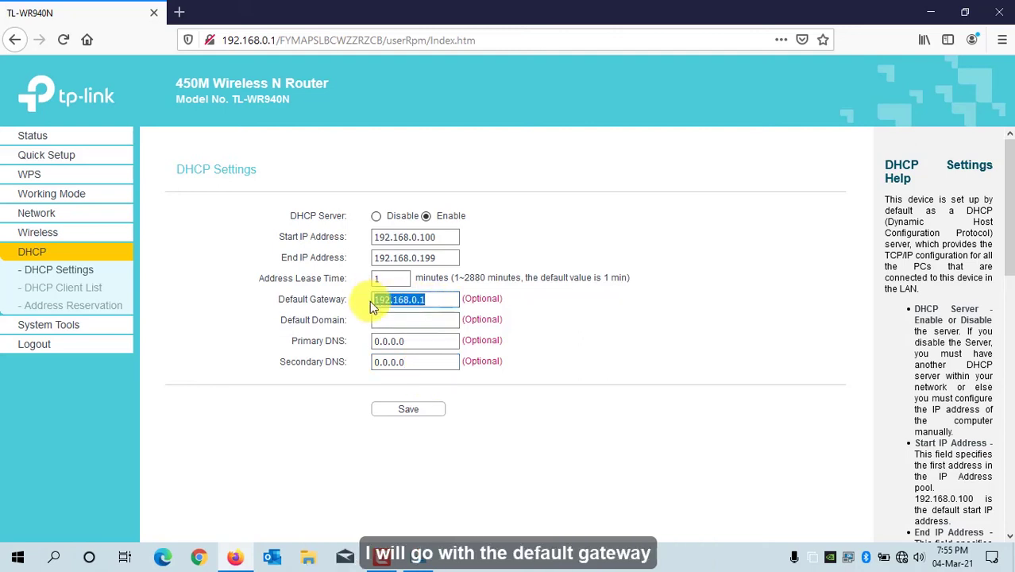
click(421, 413)
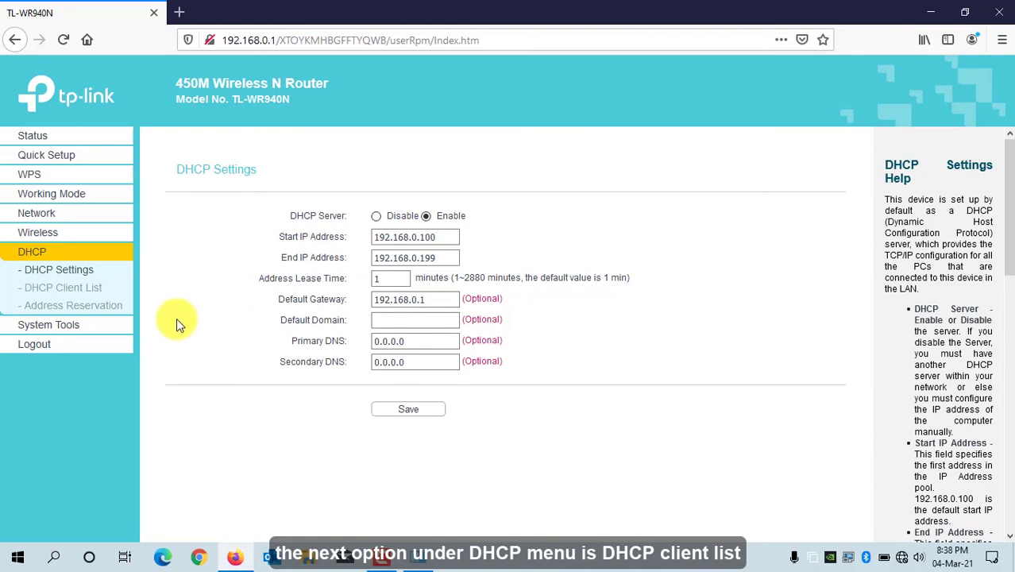
Refresh the DHCP Client List to show the iPhone leased 192.168.0.101 and its lease time
click(68, 292)
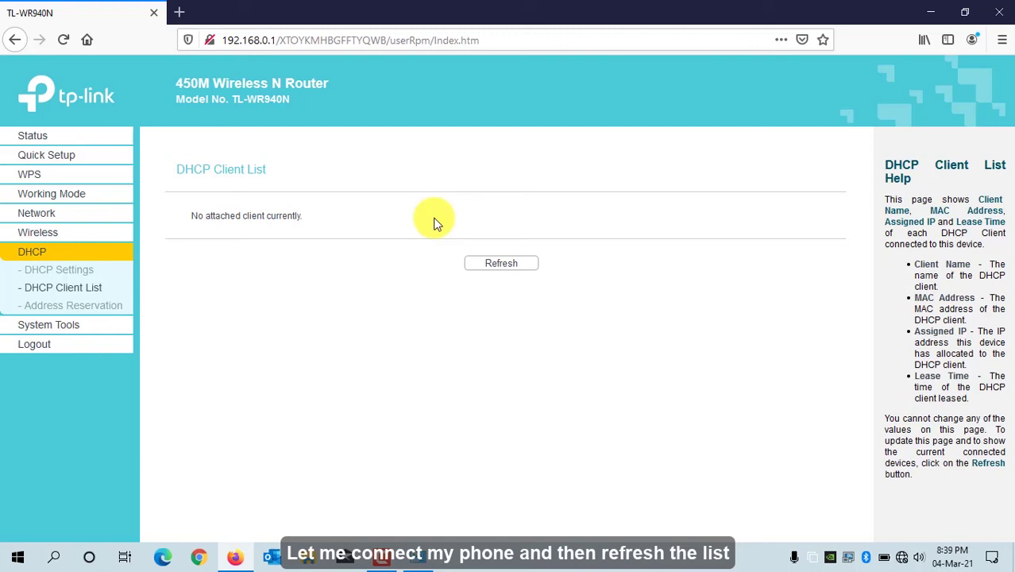
click(502, 265)
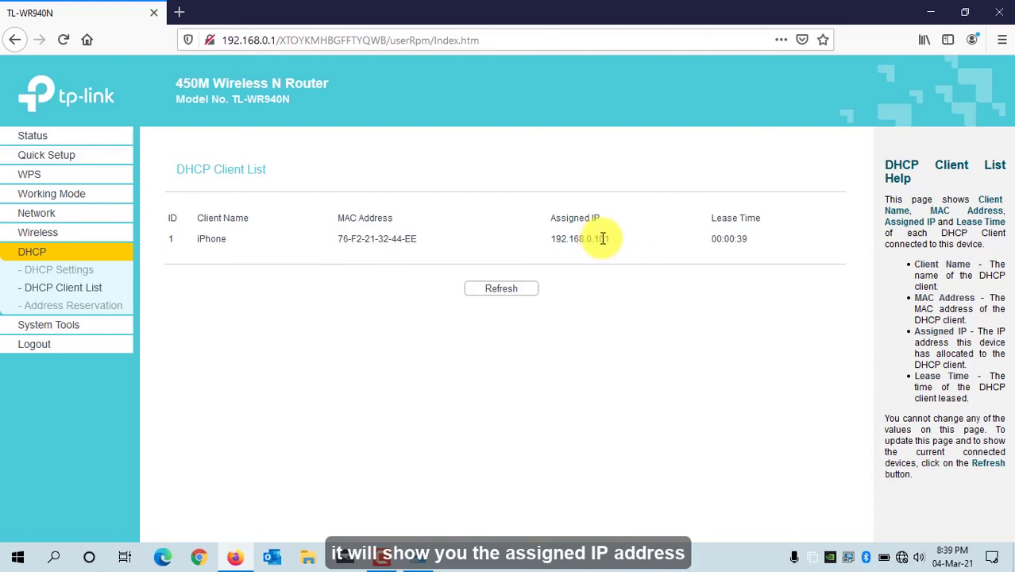
drag(601, 239, 561, 238)
drag(714, 239, 748, 237)
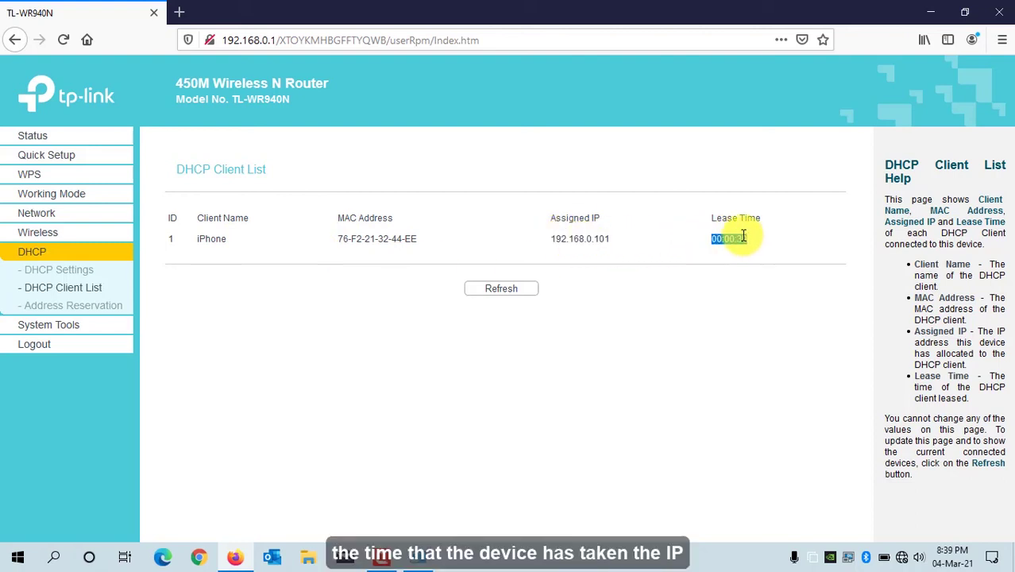
click(370, 236)
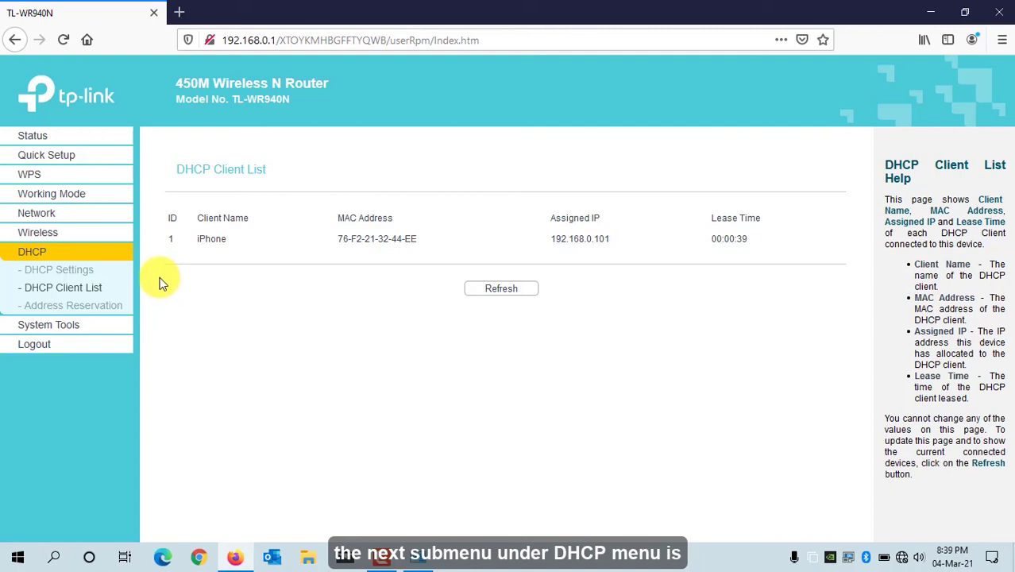
View the Address Reservation page, which lists no reserved addresses
click(101, 309)
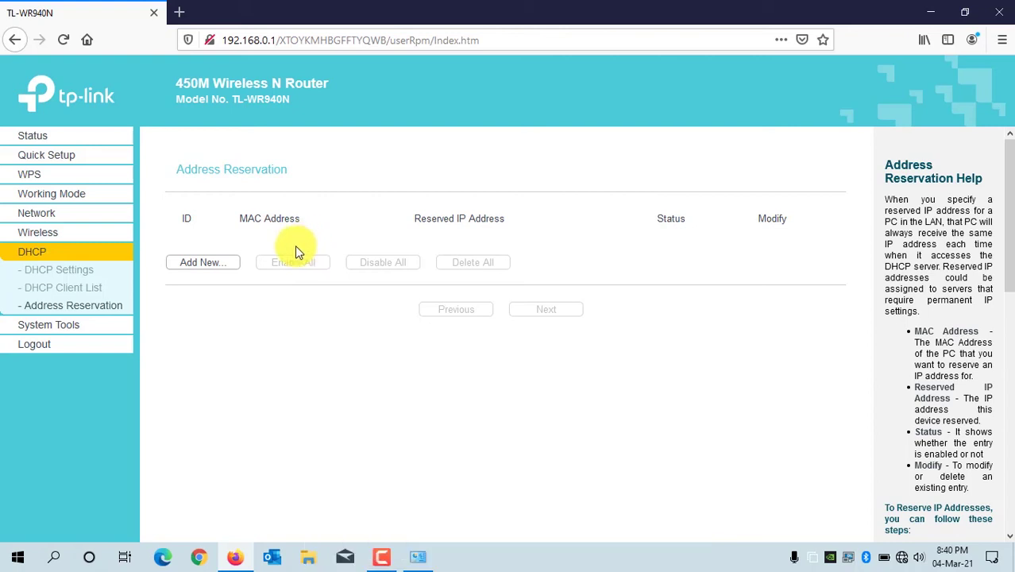
click(130, 326)
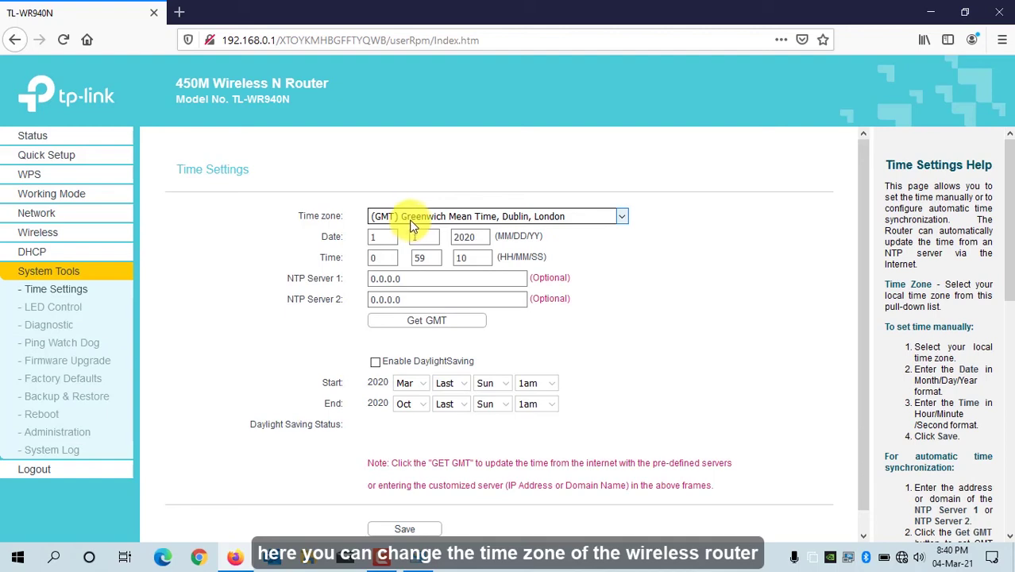
Set the time zone to (GMT+04:30) Kabul
click(412, 218)
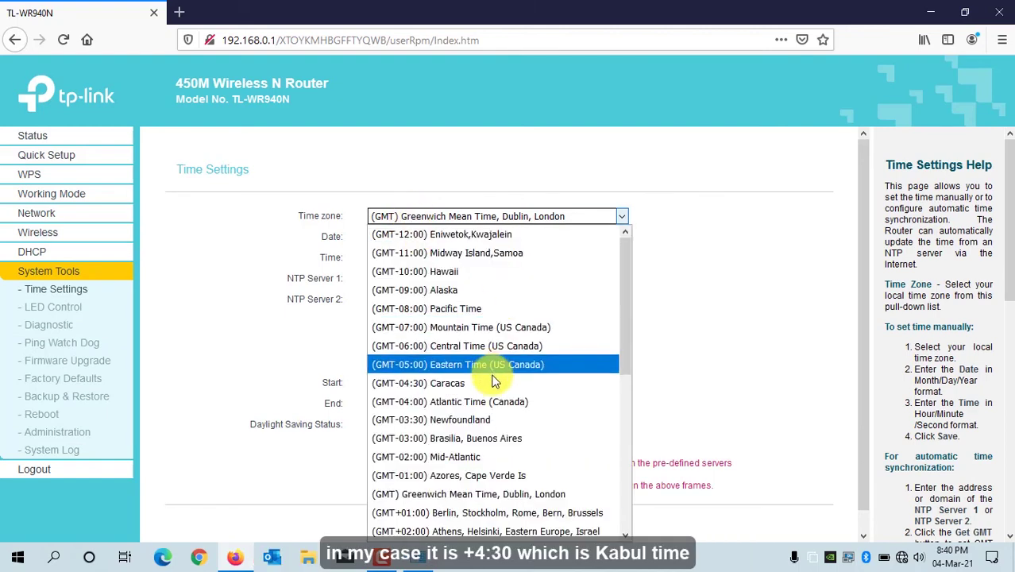
scroll(485, 374, down, 6)
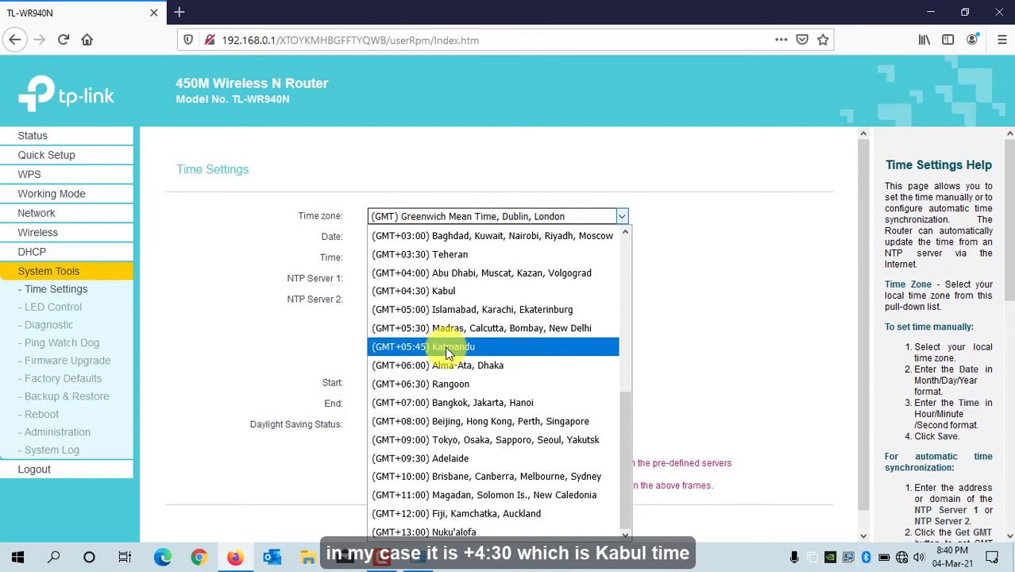
click(425, 292)
Enter the date 3/4/2021
double_click(385, 237)
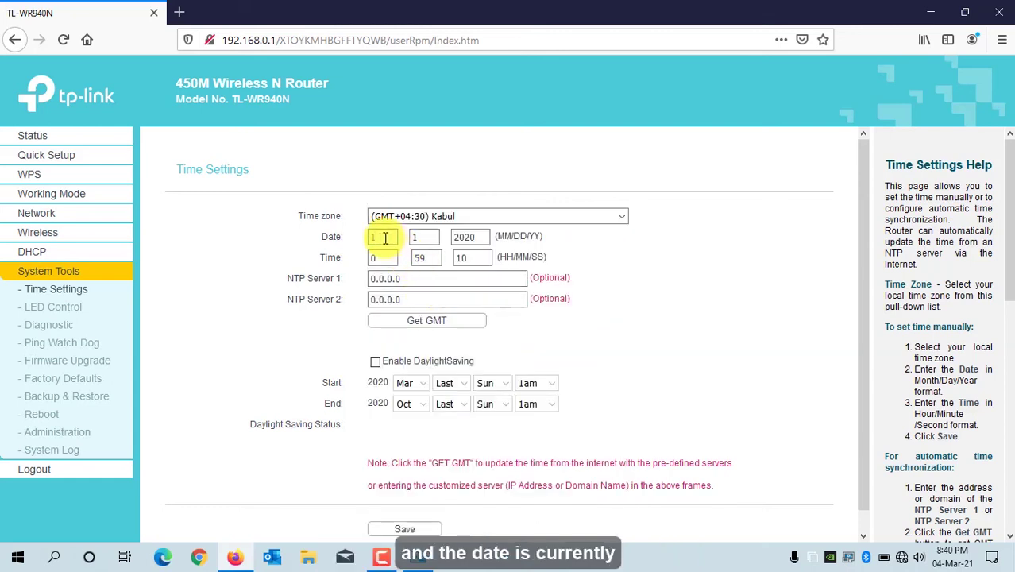
text(4)
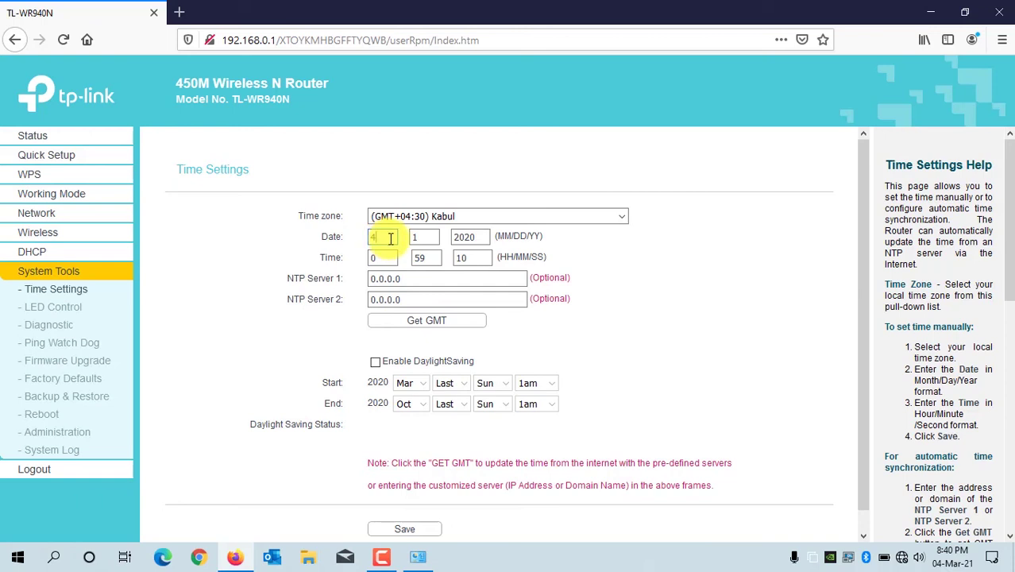
key(BackSpace)
text(3)
double_click(423, 239)
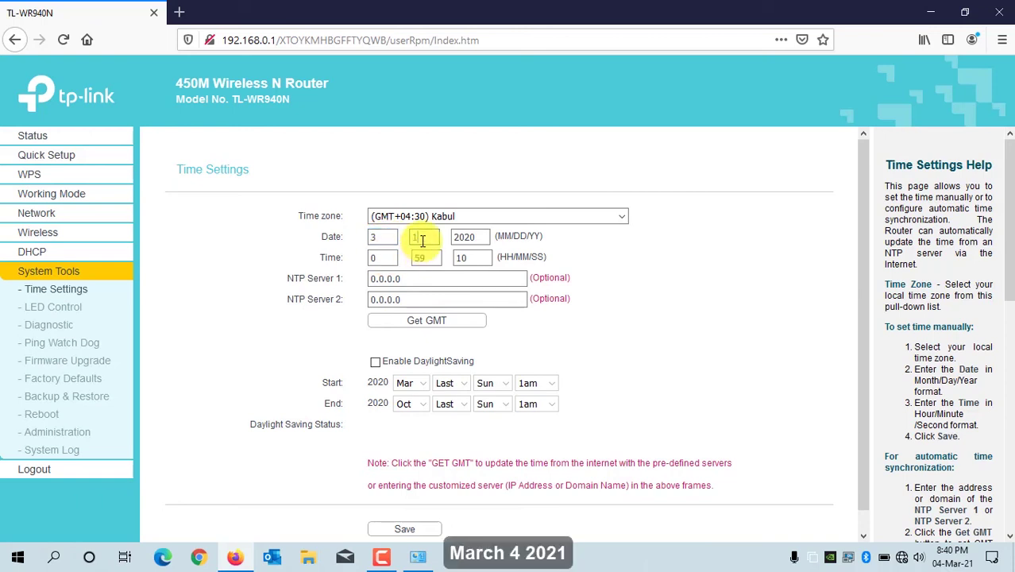
text(4)
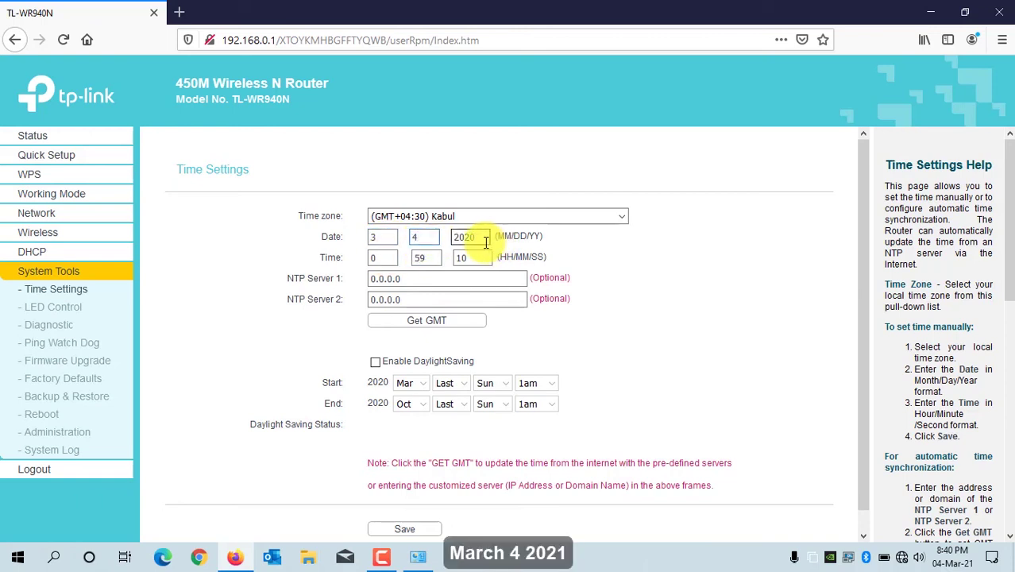
click(480, 239)
key(BackSpace)
text(1)
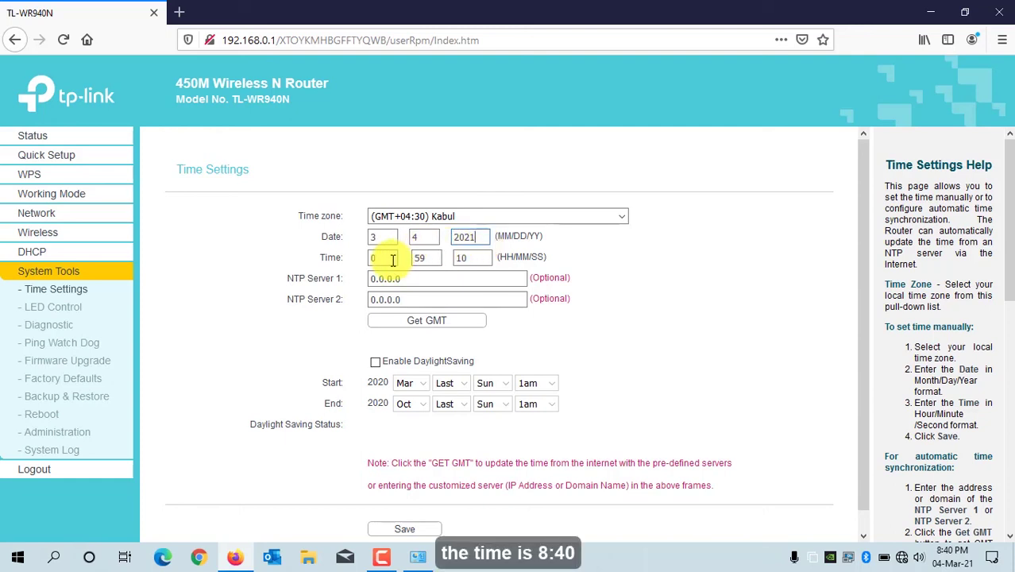
Set the time to 8:40
key(BackSpace)
text(8)
double_click(427, 258)
key(BackSpace)
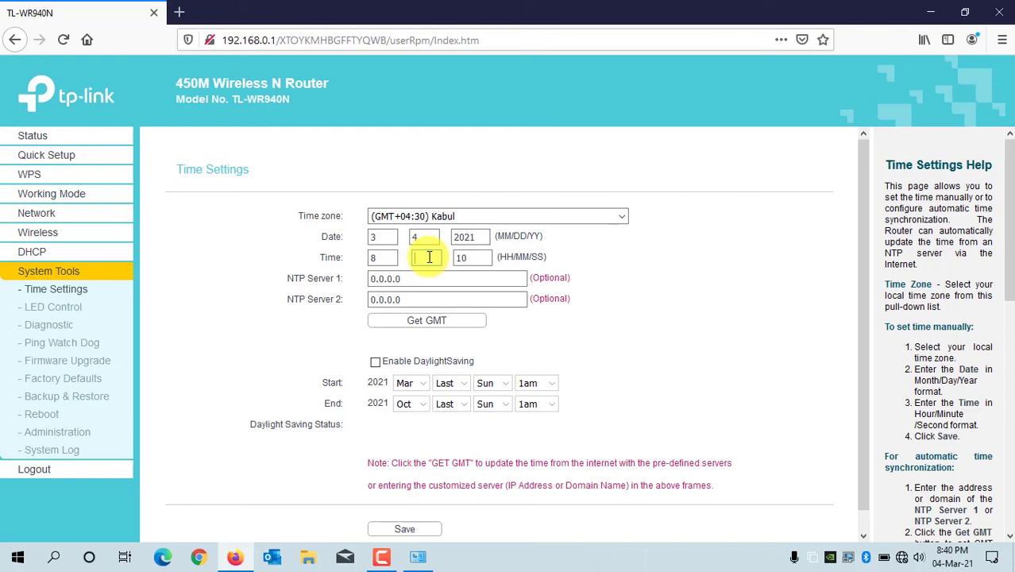
text(40)
Leave daylight saving off and save the time settings
click(427, 279)
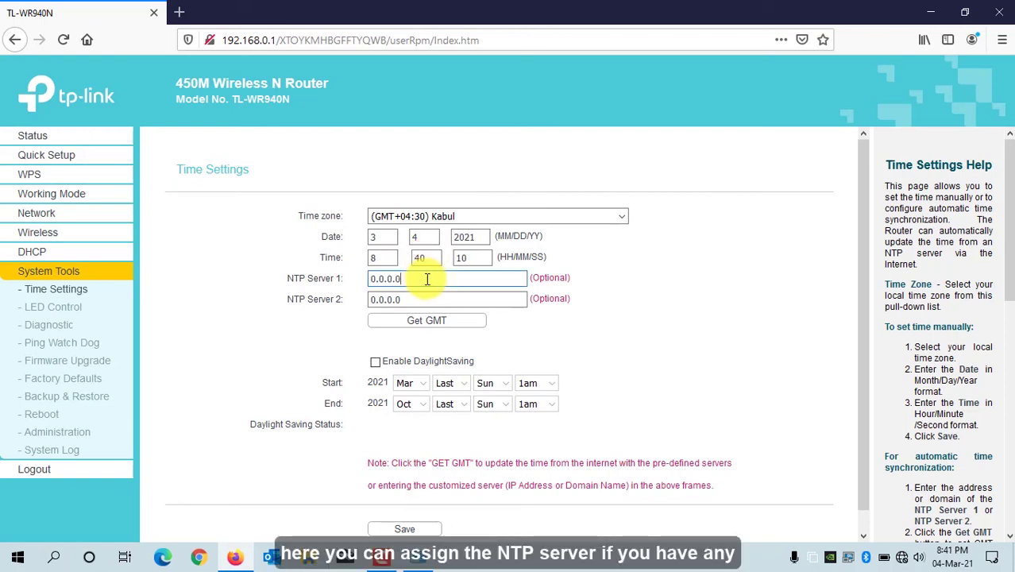
scroll(378, 350, down, 1)
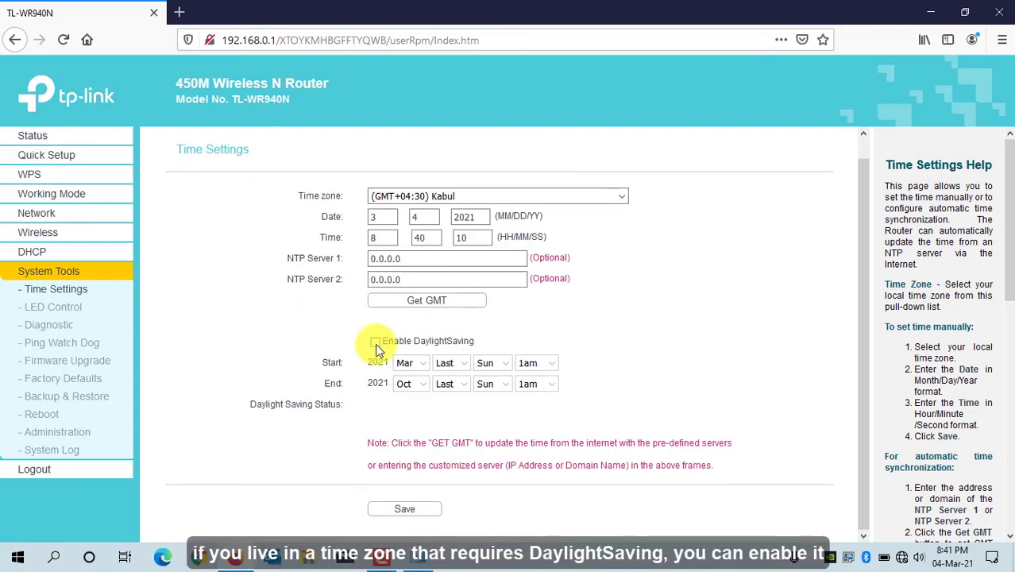
click(376, 343)
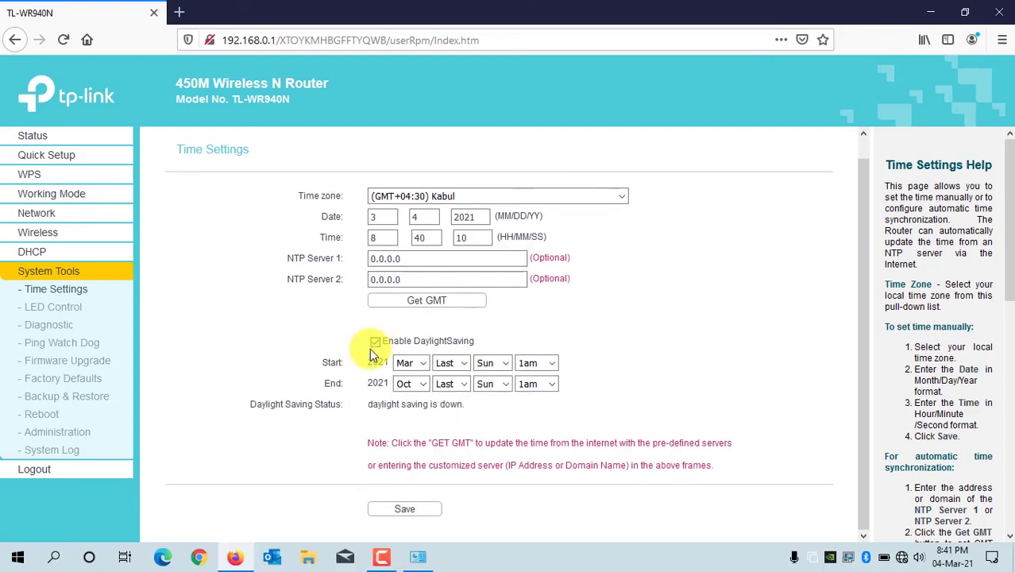
click(377, 341)
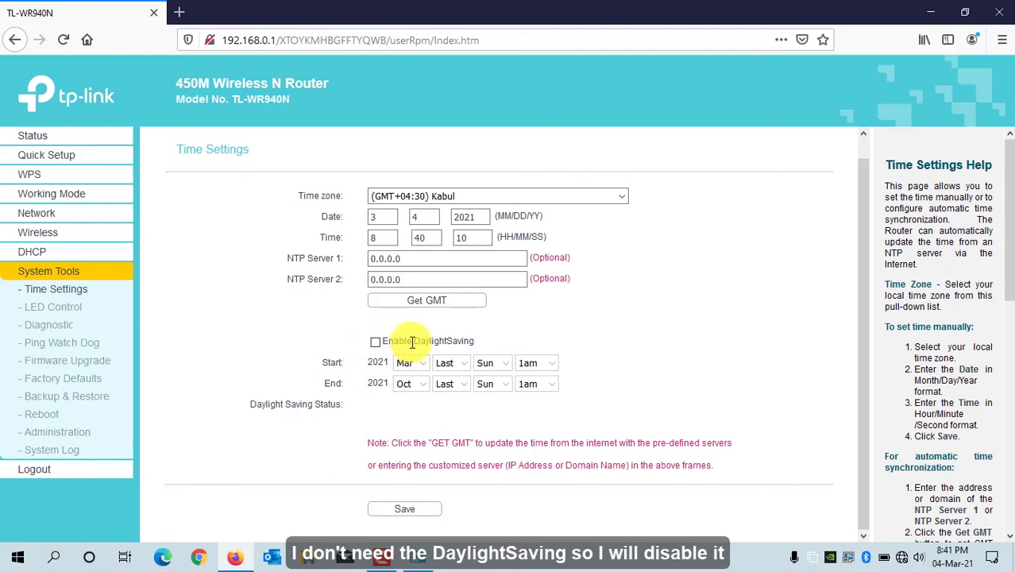
scroll(413, 442, up, 1)
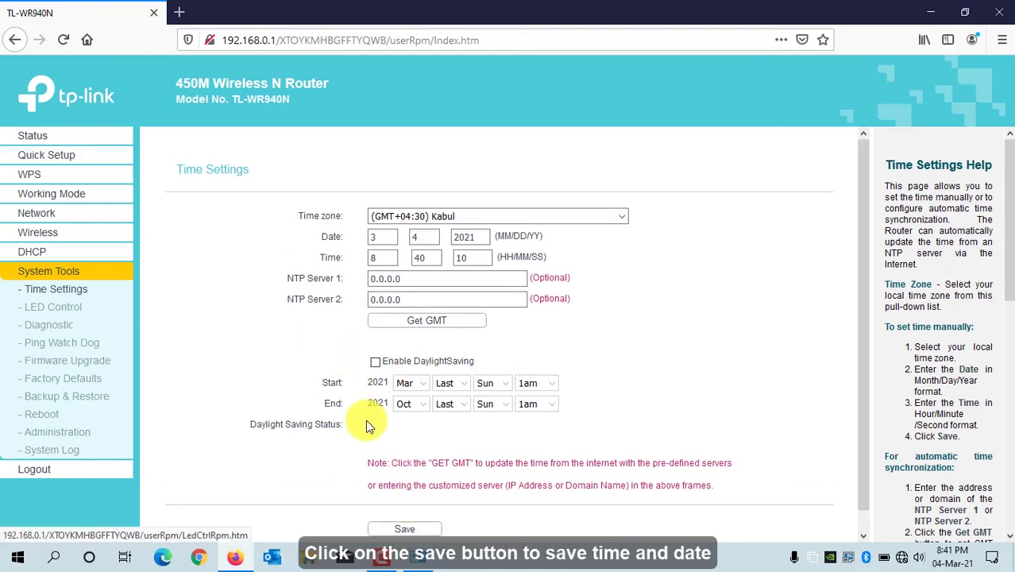
click(420, 530)
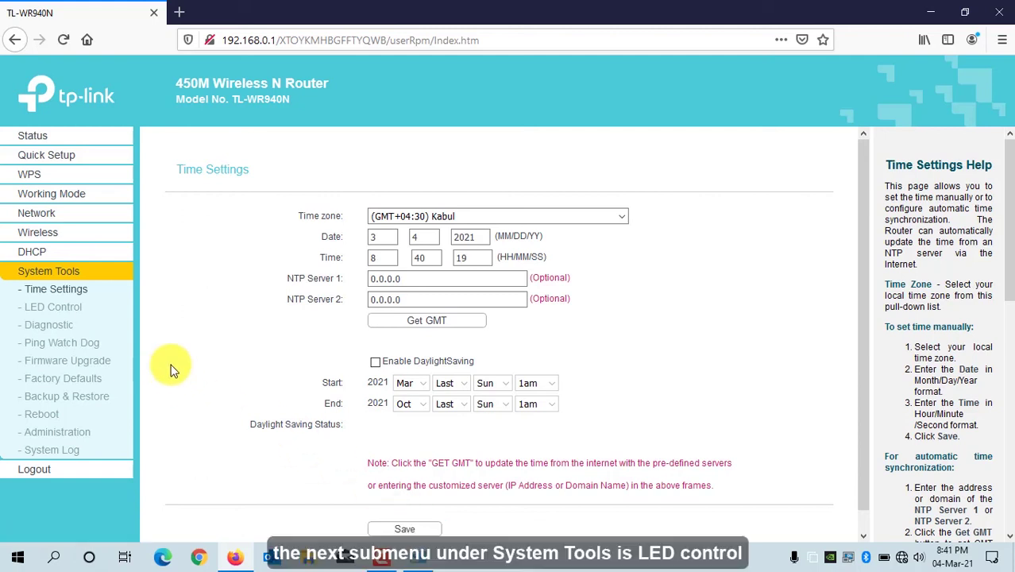
click(68, 310)
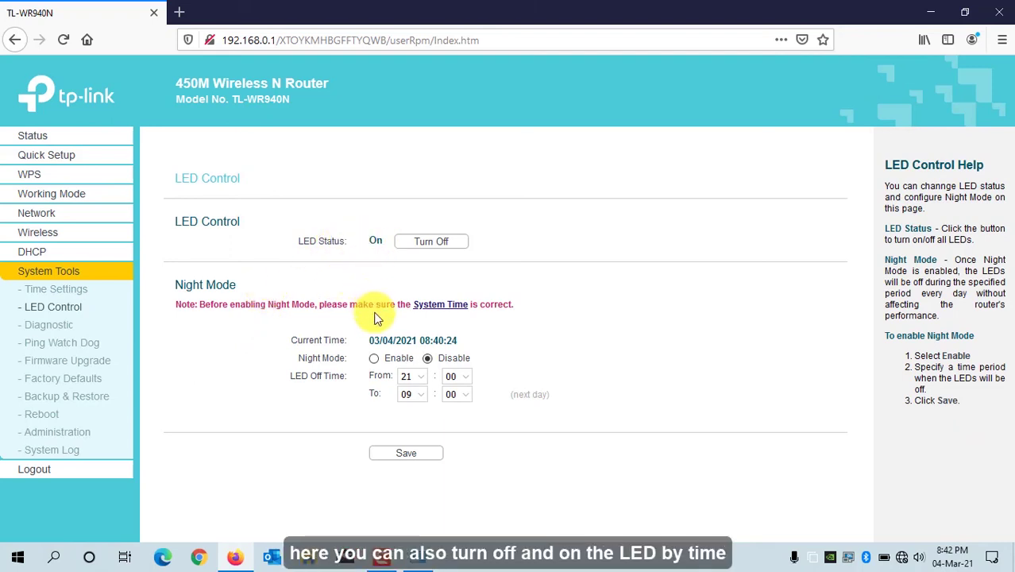
Save LED Control with LEDs on, Night Mode disabled, off-time range 21:00–09:00
click(374, 359)
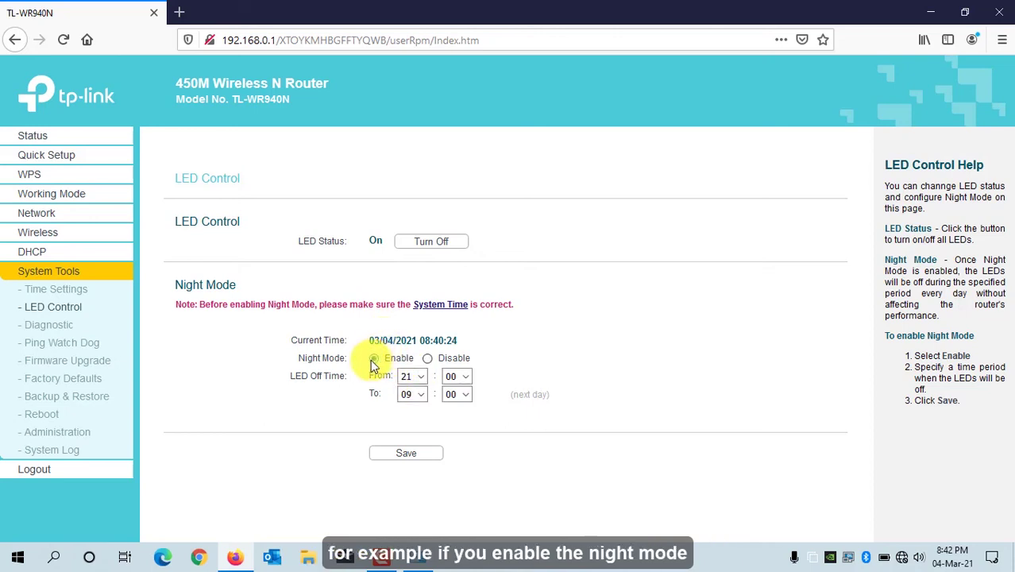
click(420, 380)
click(417, 378)
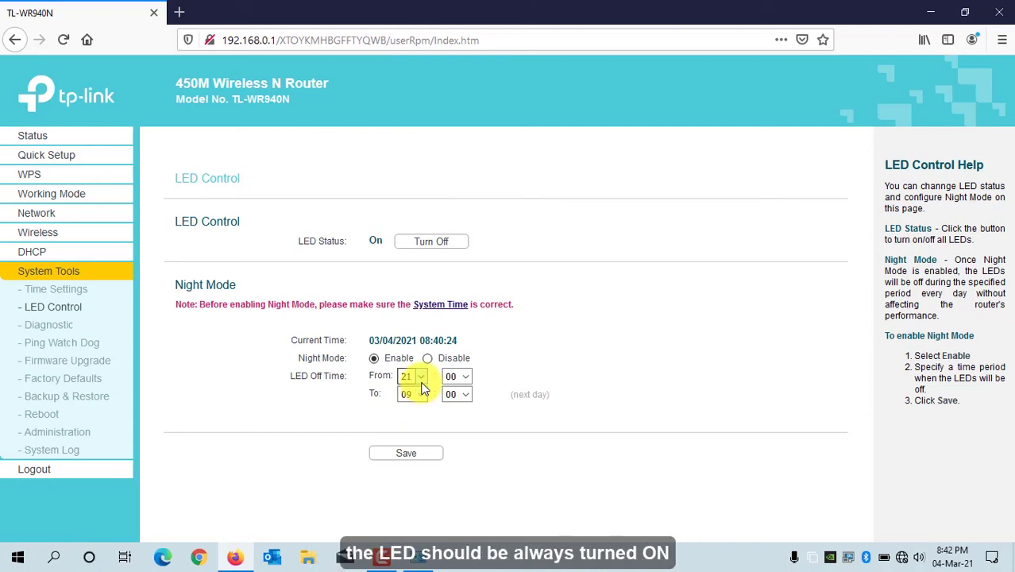
click(427, 359)
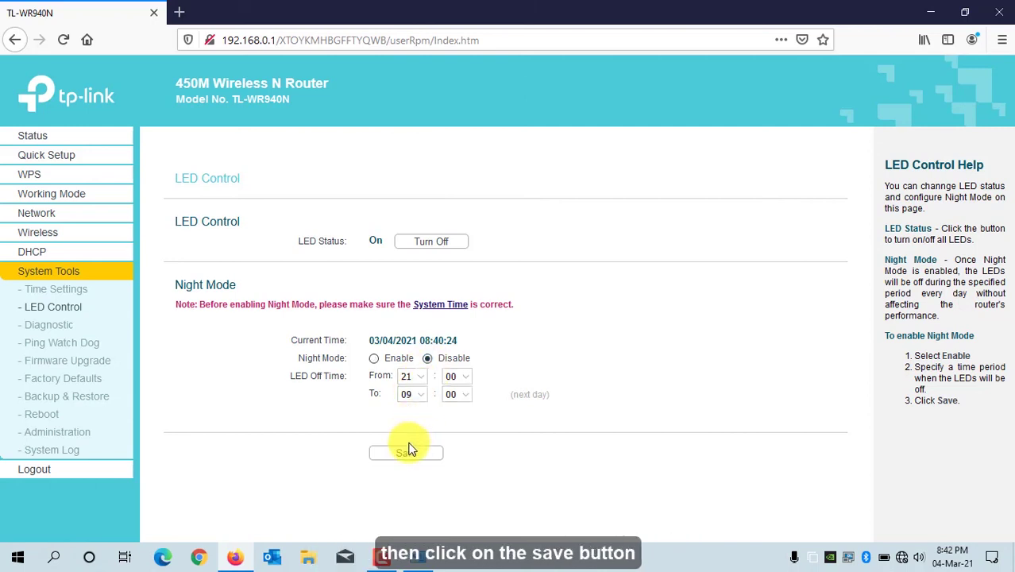
click(408, 454)
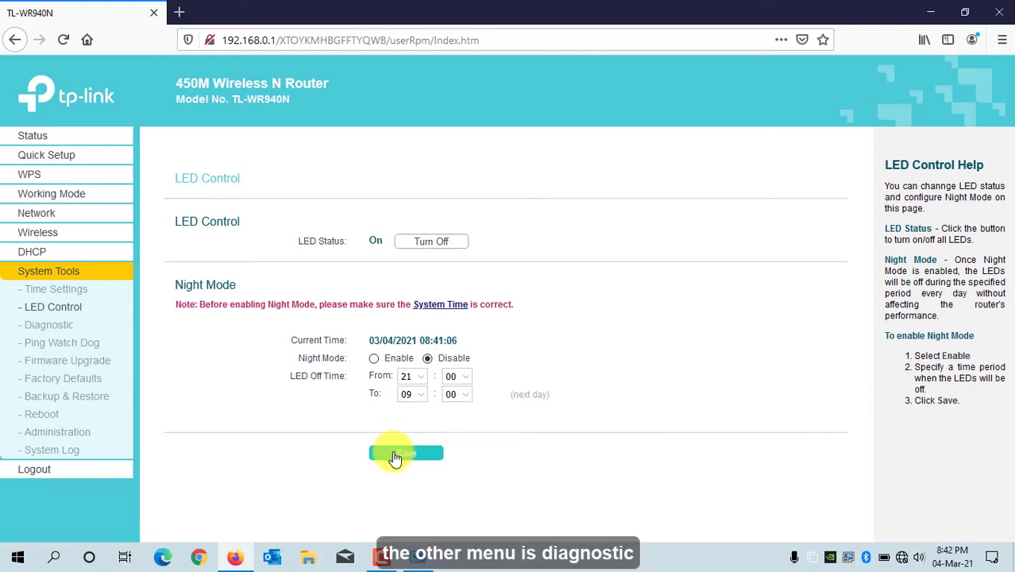
Ping 192.168.0.101 from the Diagnostic page, getting four replies with 0% loss
click(77, 332)
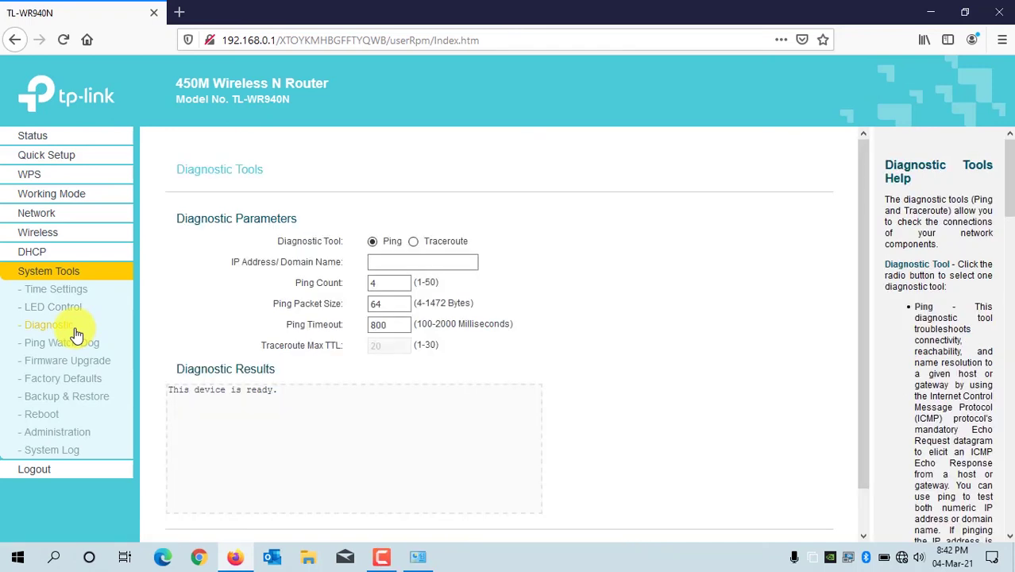
click(392, 266)
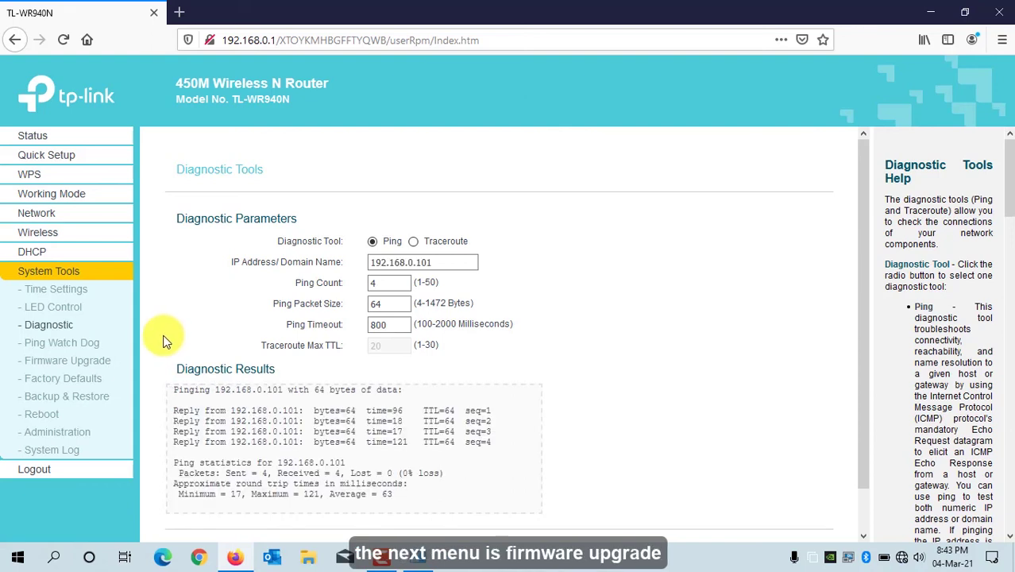
click(104, 368)
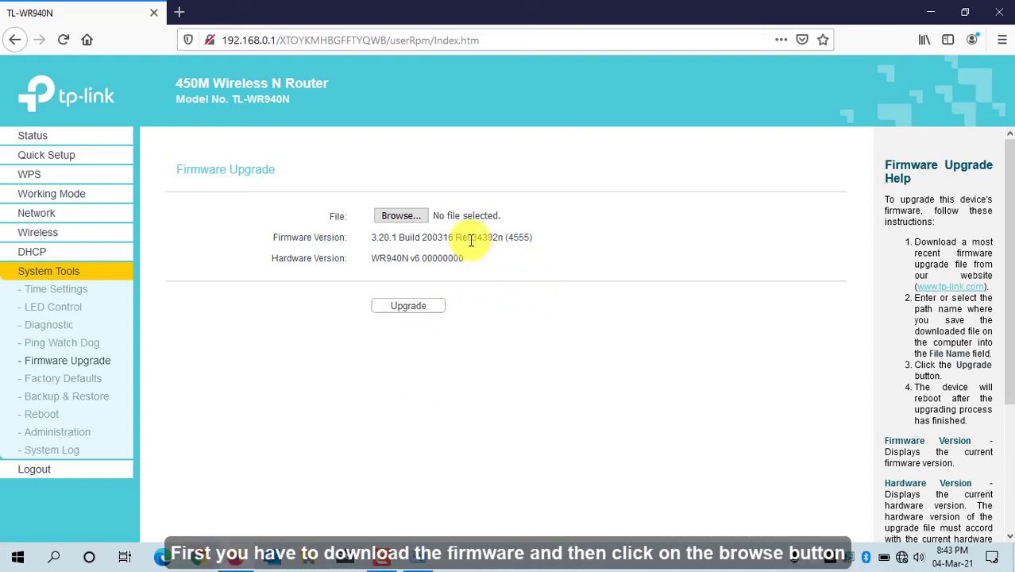
Browse for a firmware file but cancel, keeping firmware 3.20.1 Build 200316 installed
click(413, 227)
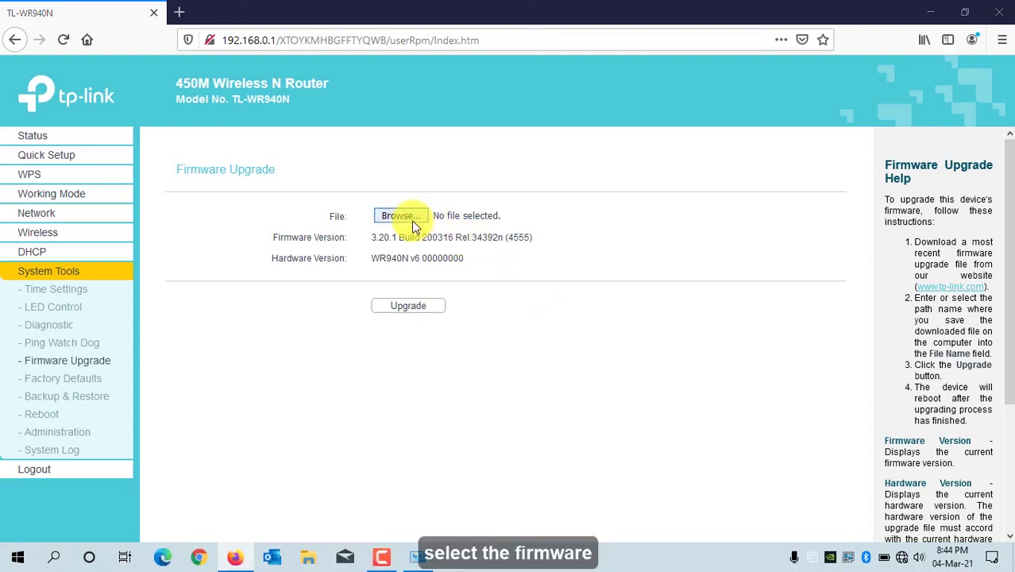
click(342, 230)
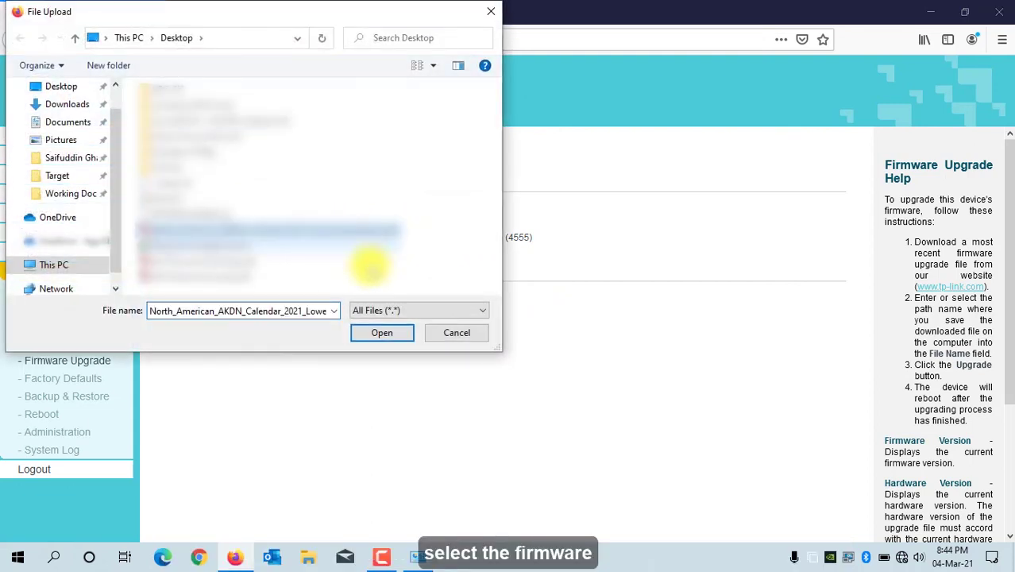
click(462, 332)
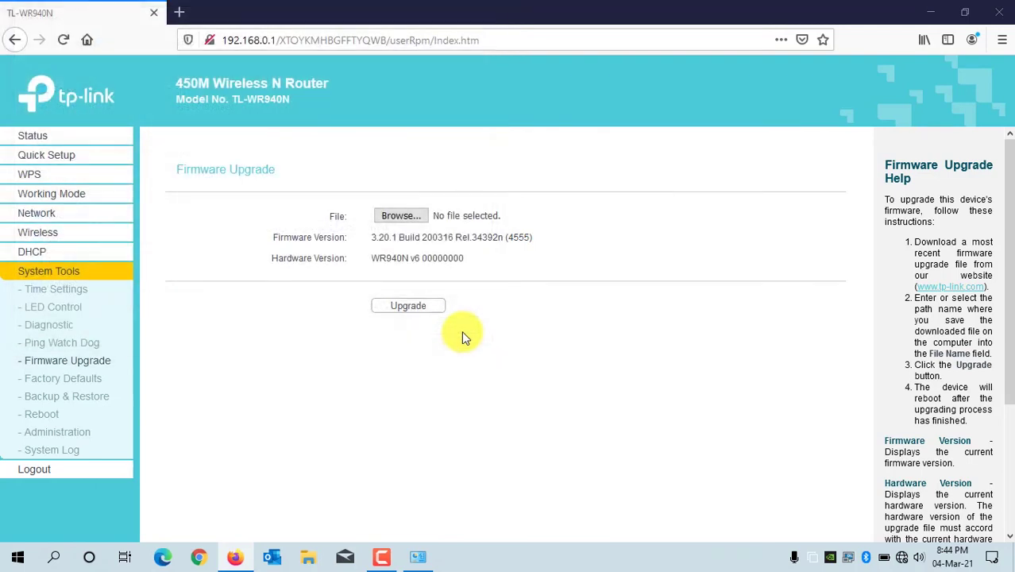
click(396, 310)
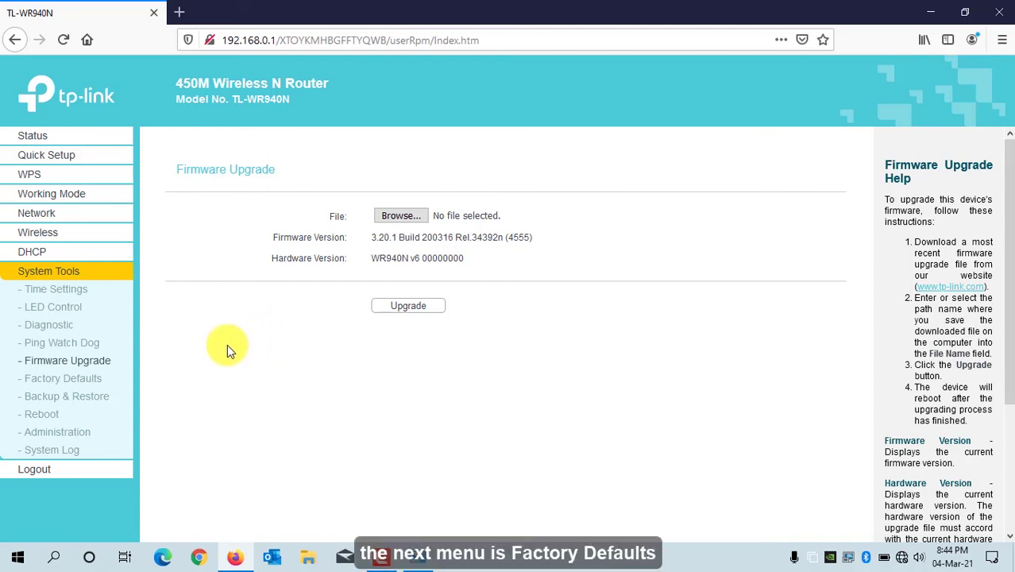
Review the Factory Defaults page, then the Backup & Restore page
click(93, 386)
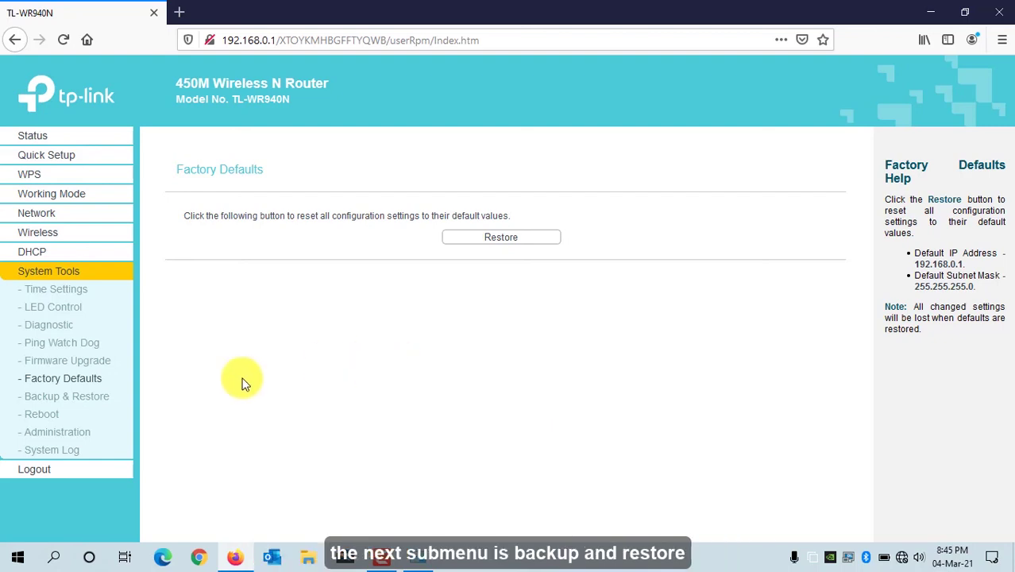
click(109, 401)
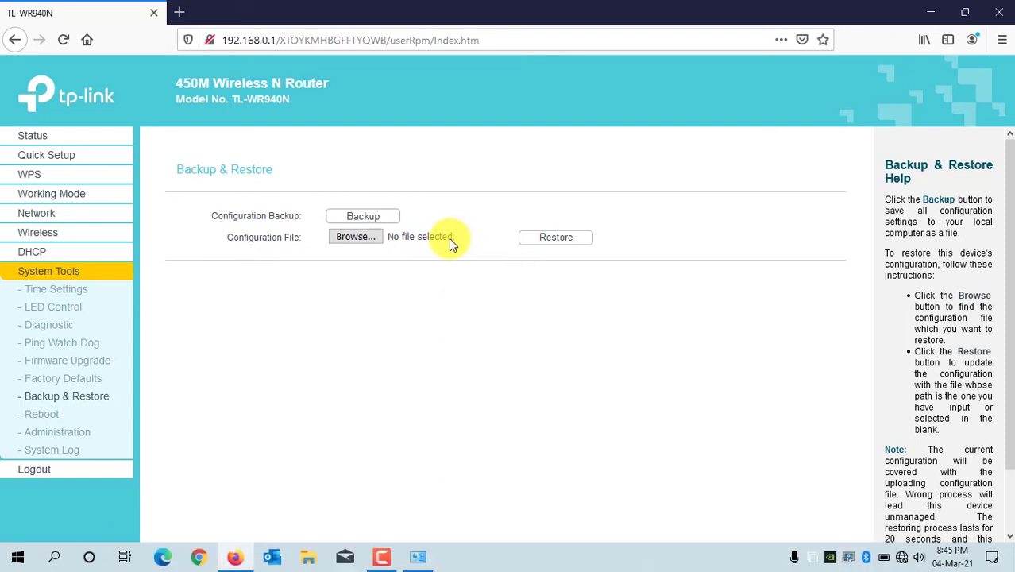
click(62, 419)
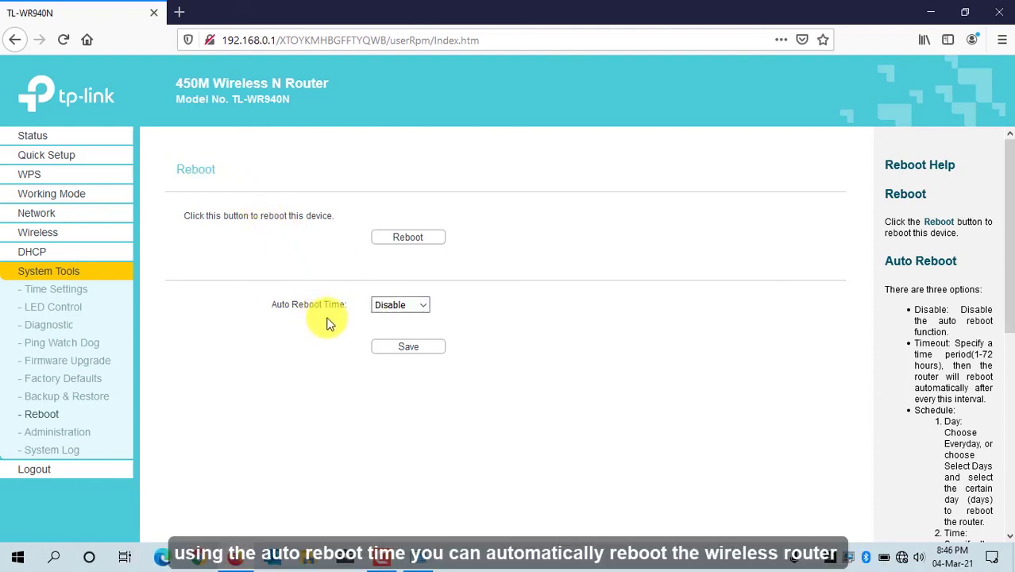
Schedule auto reboot on Monday, Wednesday and Saturday at 01:00 and save it
click(398, 305)
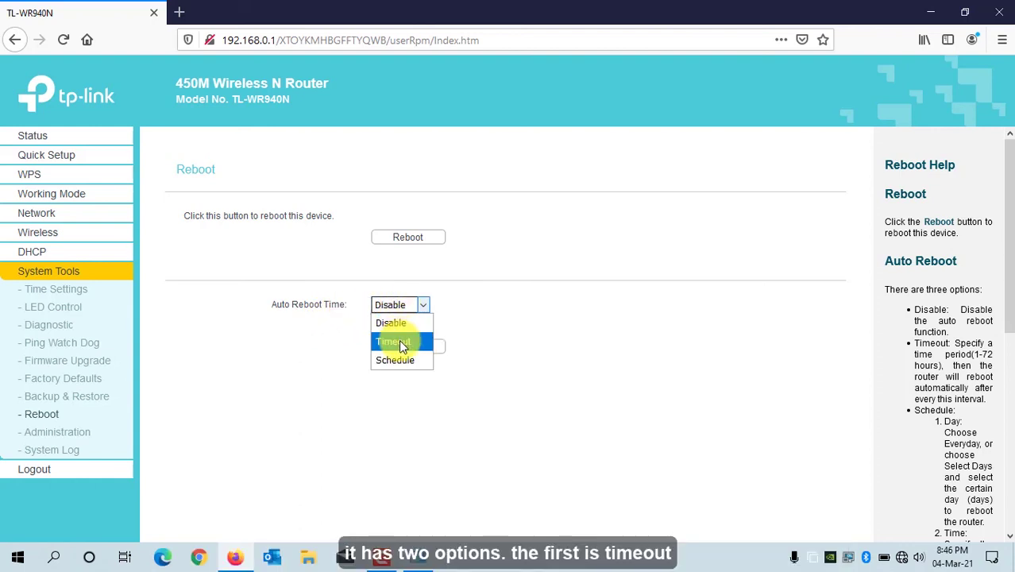
click(398, 341)
click(502, 325)
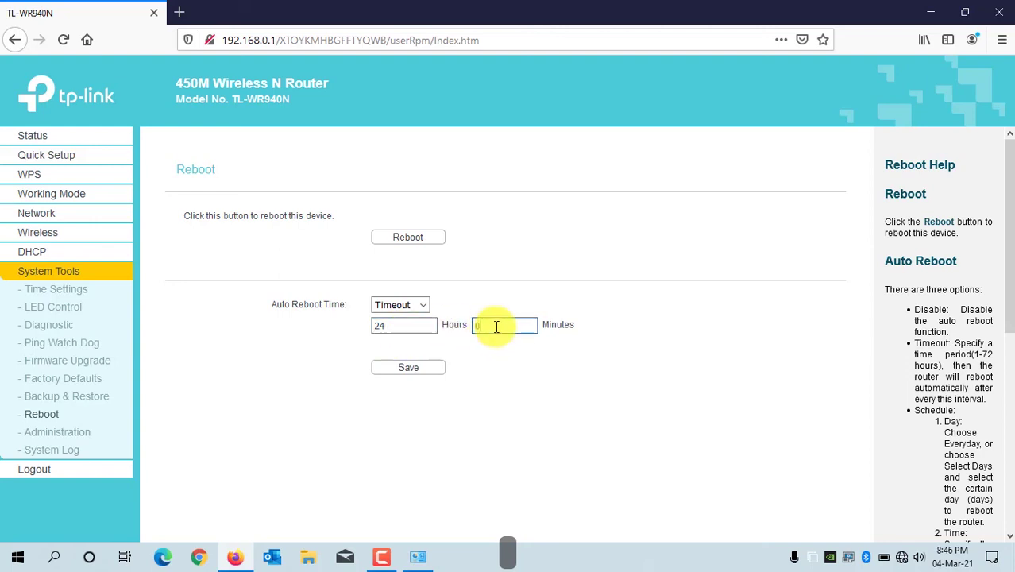
click(400, 305)
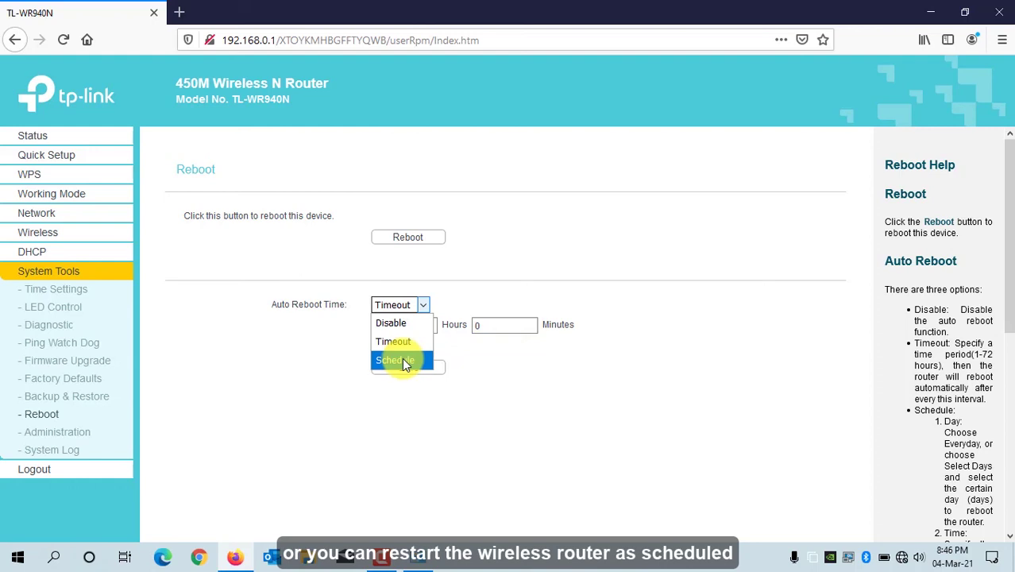
click(402, 360)
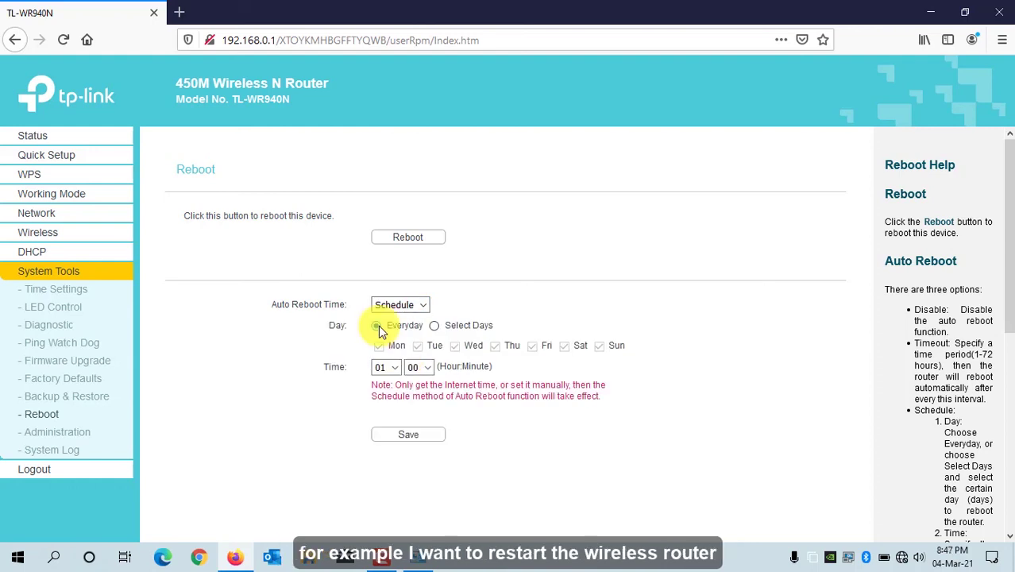
click(434, 325)
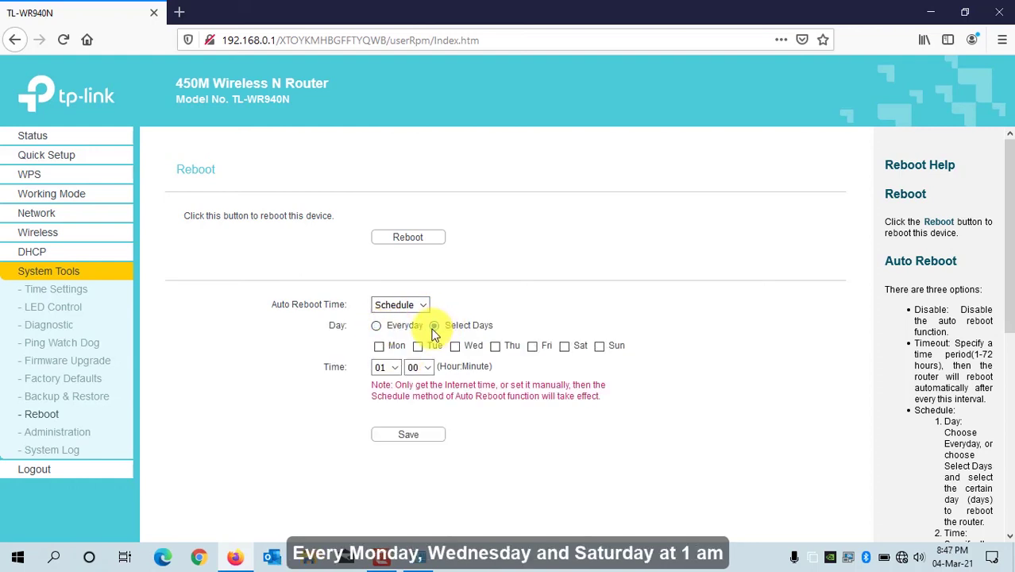
click(456, 346)
click(564, 346)
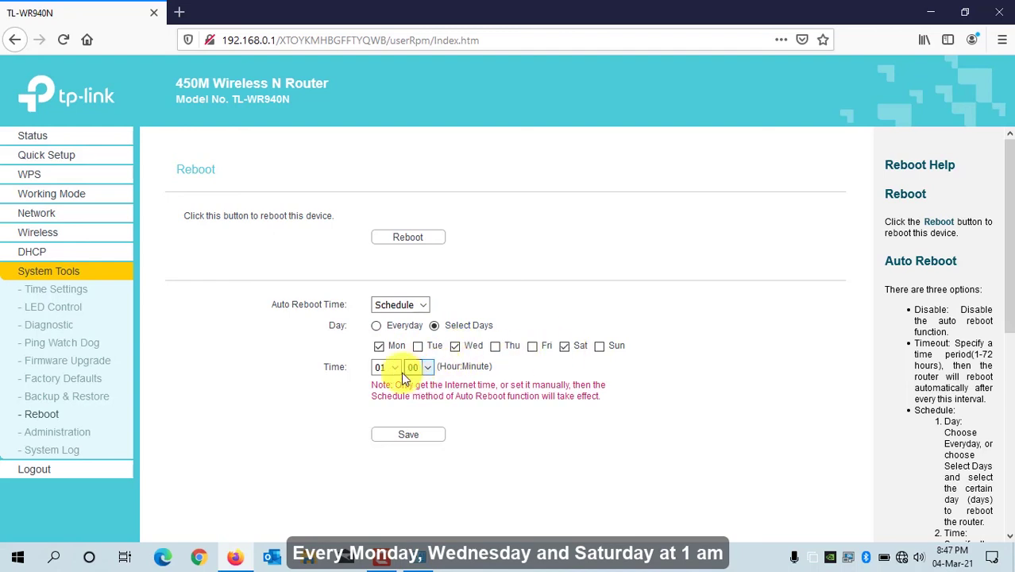
click(407, 440)
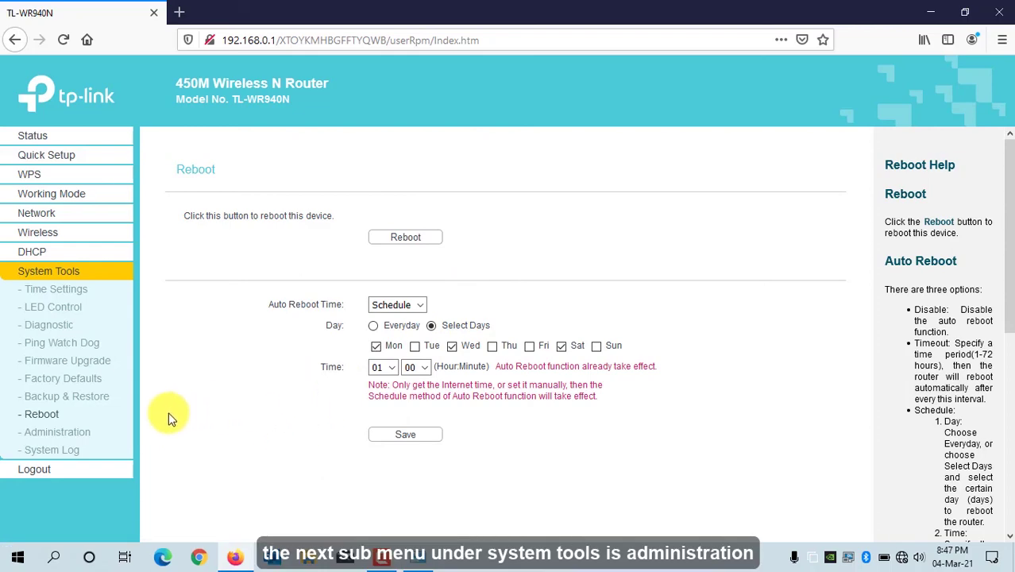
click(100, 433)
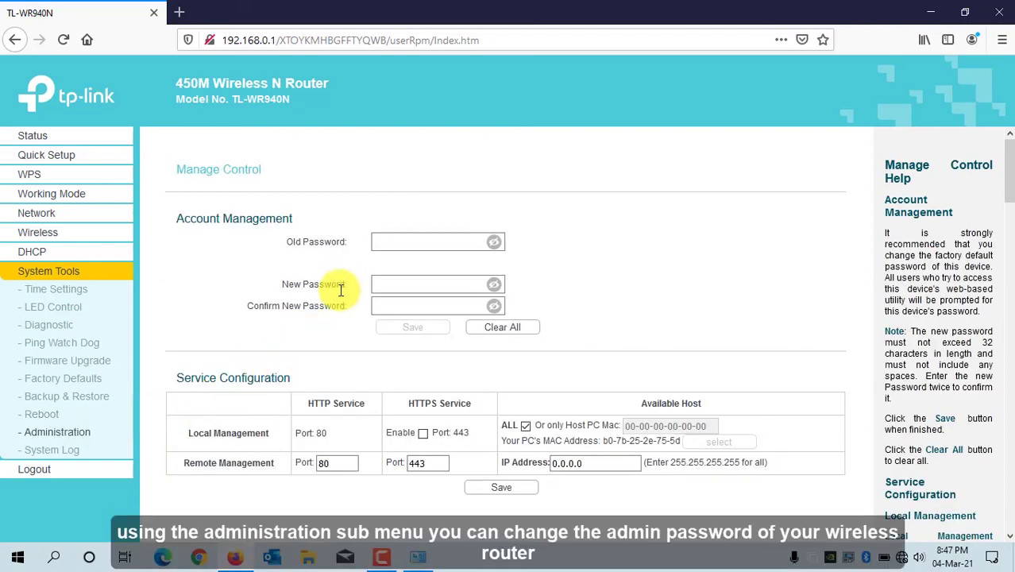
Step through the old, new and confirm admin password fields without saving anything
click(415, 237)
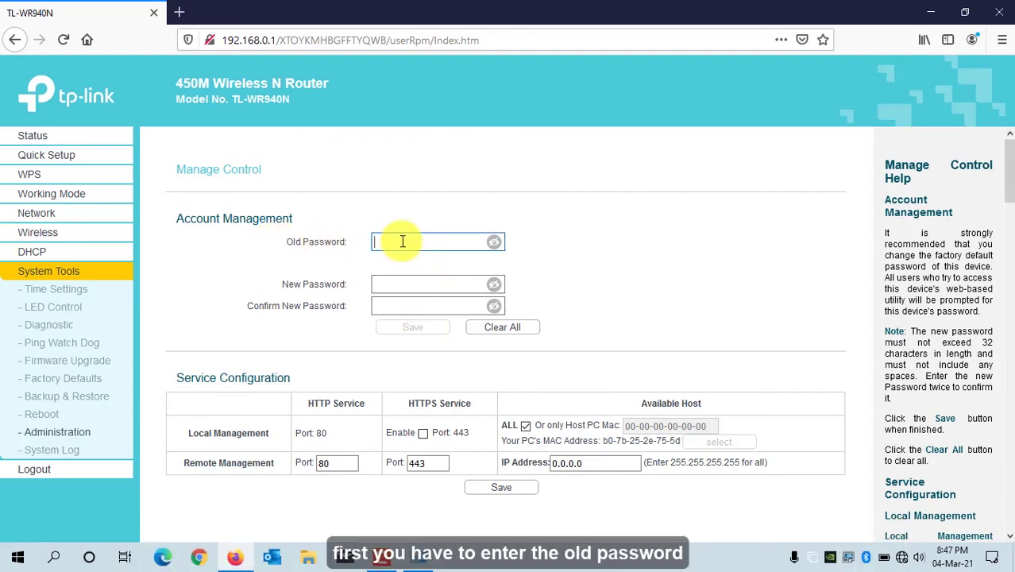
click(397, 283)
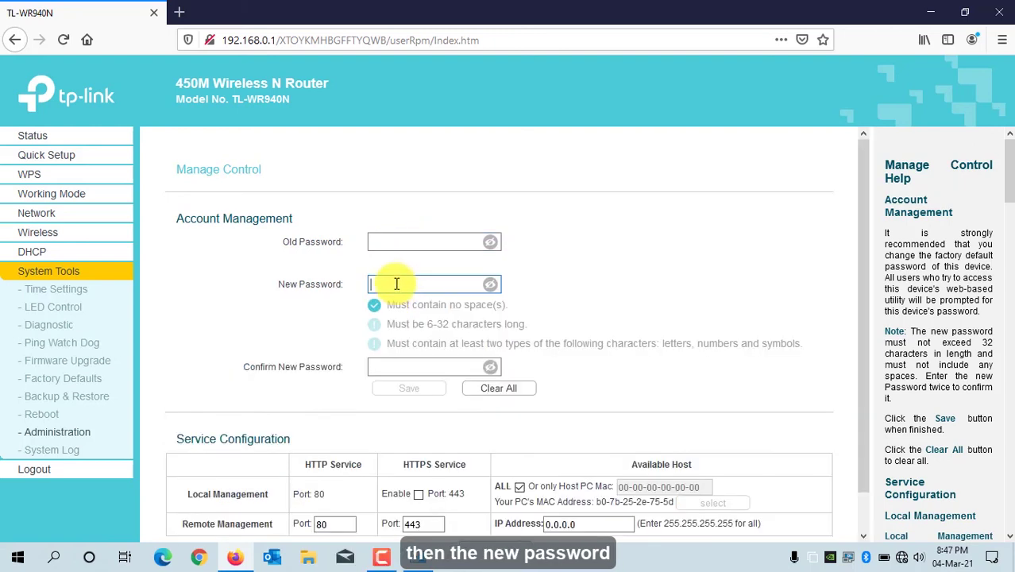
click(394, 365)
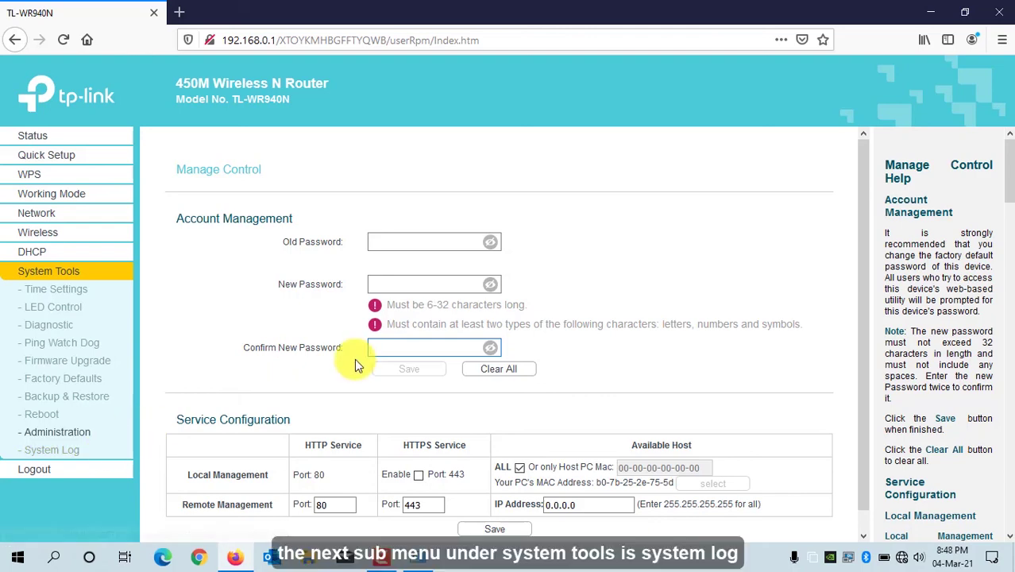
click(106, 452)
scroll(363, 334, down, 3)
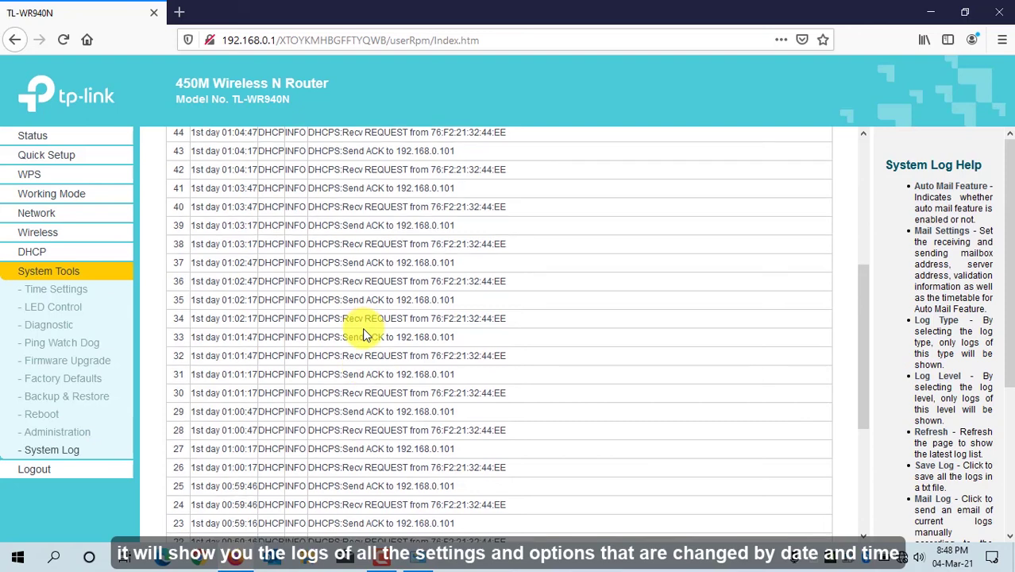
scroll(362, 329, down, 3)
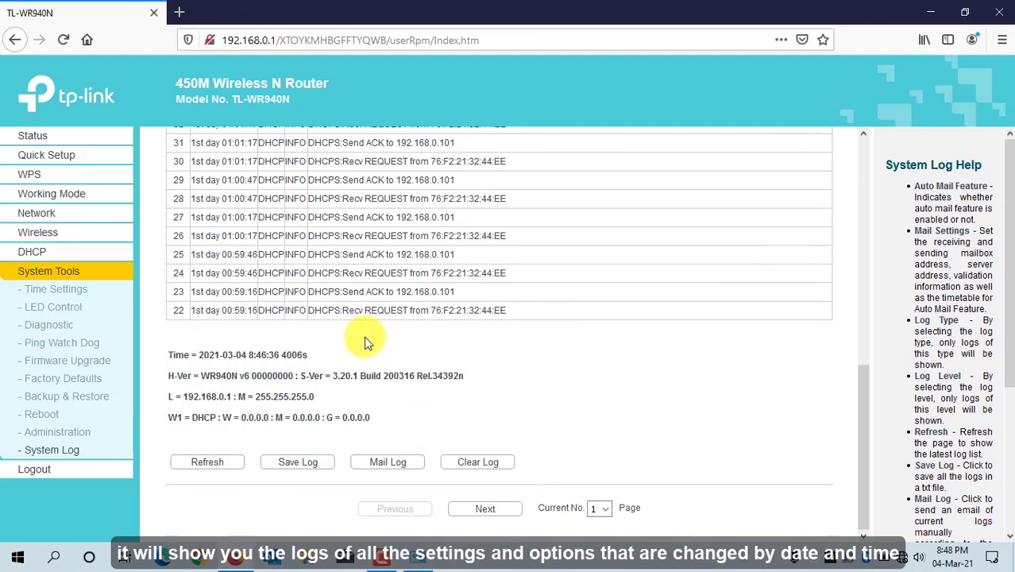
scroll(364, 335, up, 6)
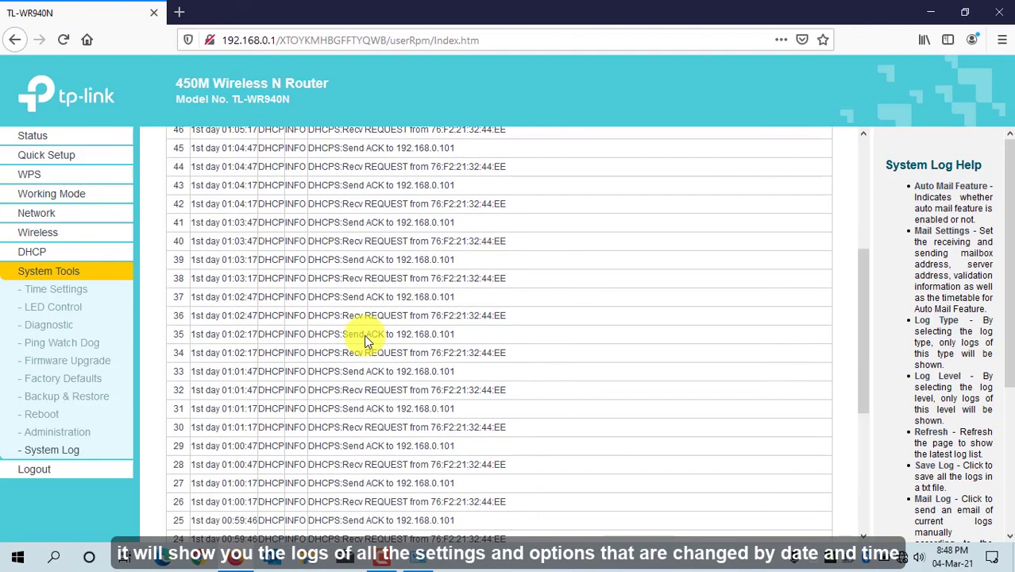